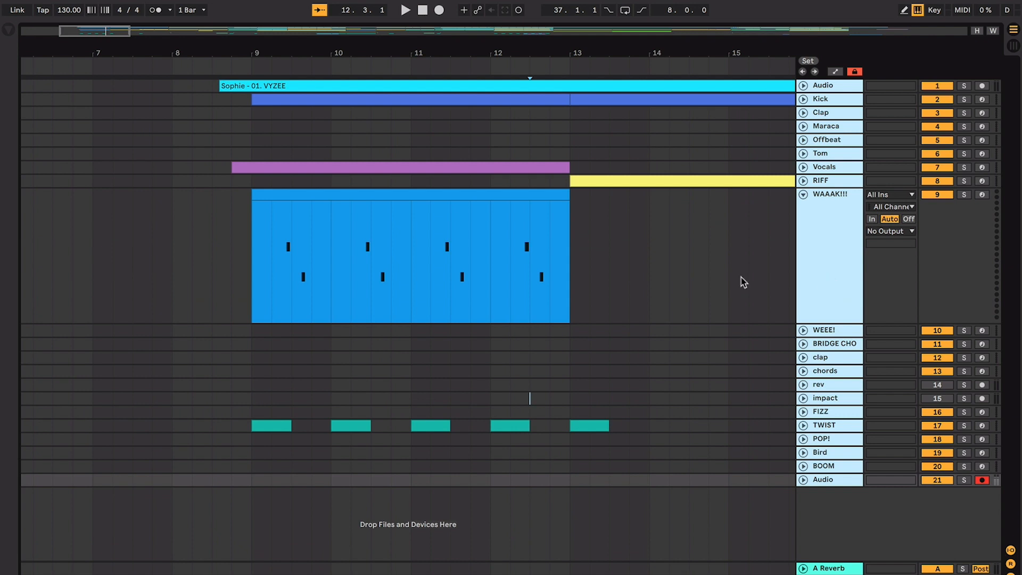
Look over the notes in the WAAAK!!! clip, highlighting the short section around bar 12.
left_click(630, 262)
left_click(551, 248)
scroll(550, 248, "left", 1)
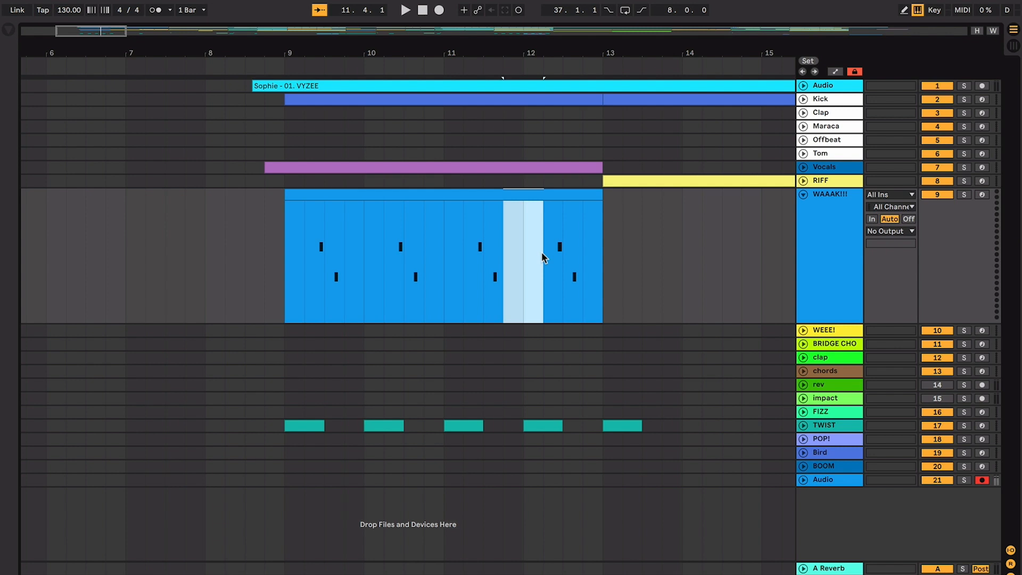
left_click(520, 248)
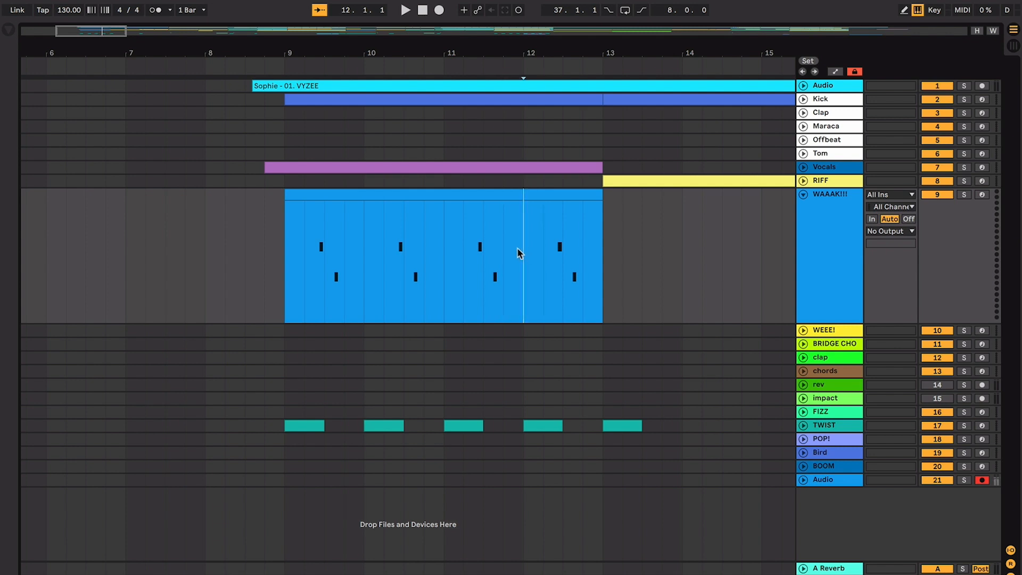
mouse_move(506, 248)
left_mouse_down()
mouse_move(550, 248)
mouse_move(536, 247)
left_mouse_up()
left_click(538, 249)
scroll(533, 242, "right", 1)
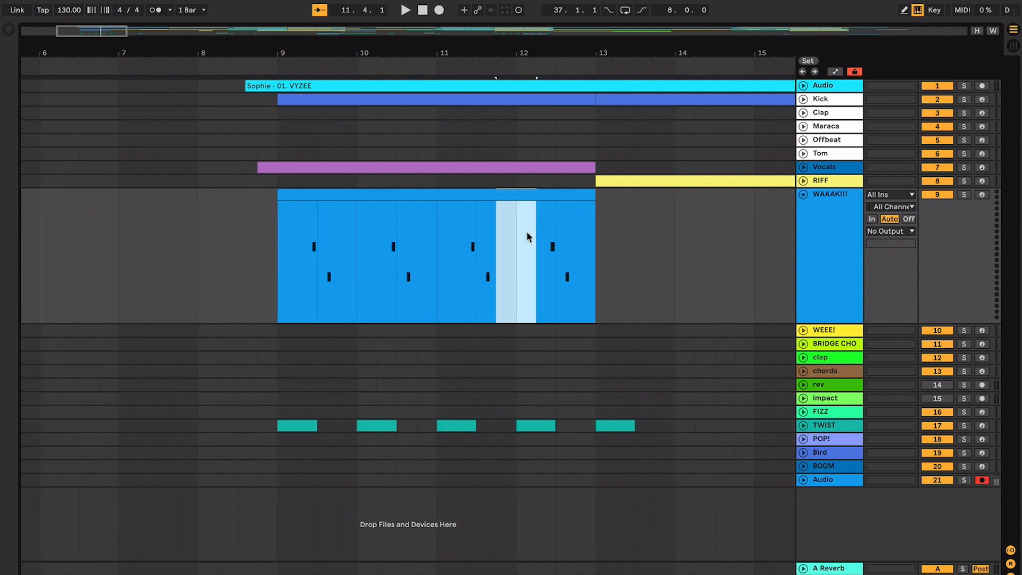
scroll(529, 236, "left", 4)
Fold the WAAAK!!! track and play the arrangement from 8.3 with the Kick and Vocals tracks unfolded.
left_click(803, 194)
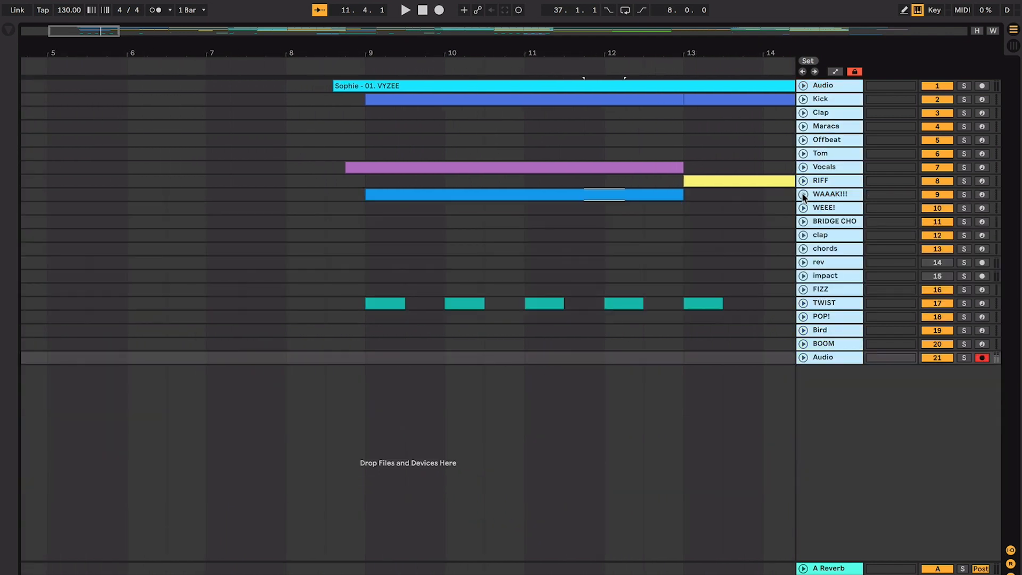
left_click(356, 130)
left_click(804, 99)
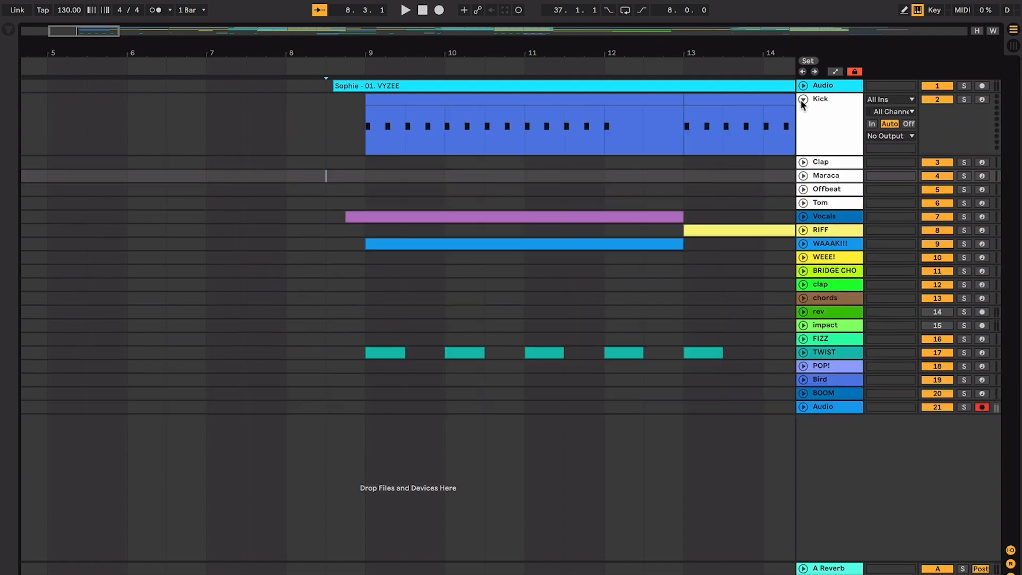
key("space")
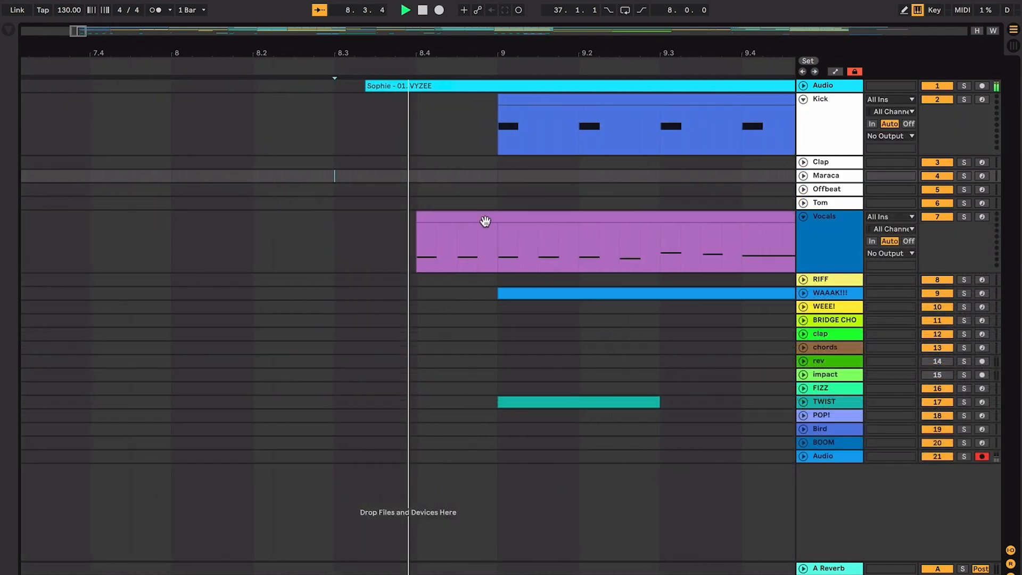
key("minus")
key("minus")
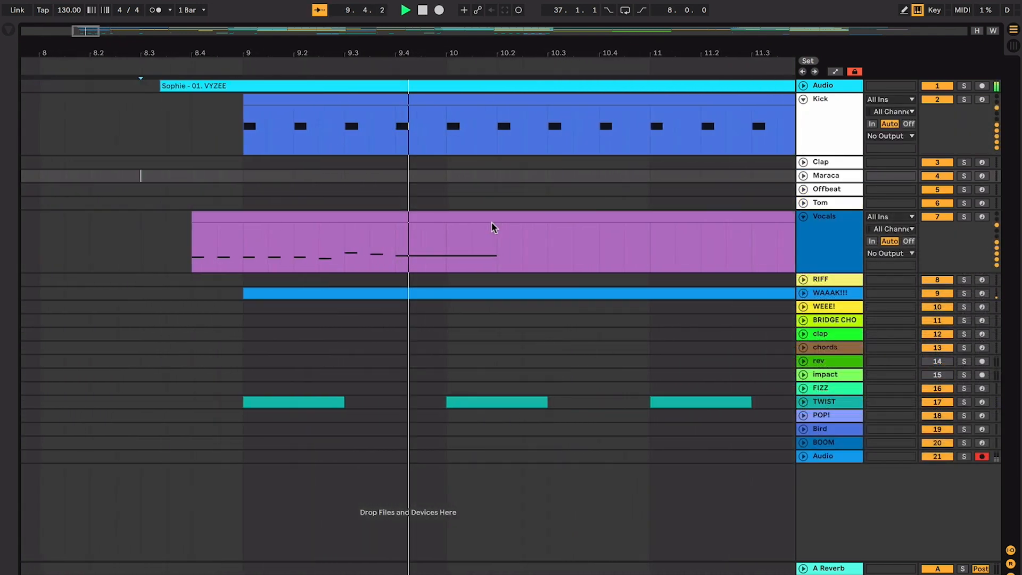
Unfold the WAAAK!!!, TWIST and RIFF tracks during playback and stop with the insert marker at bar 13.
left_click(803, 293)
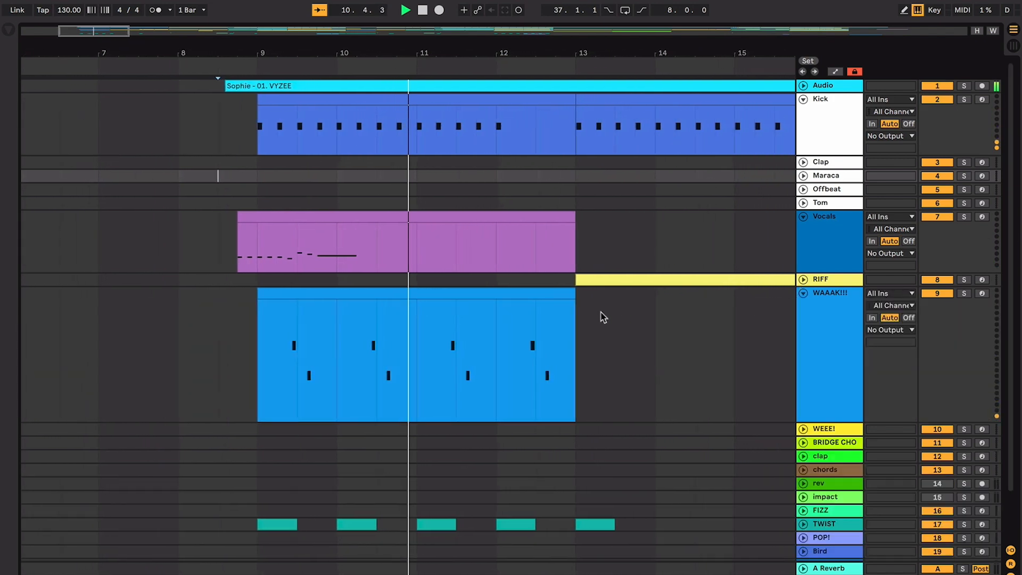
scroll(583, 314, "down", 3)
left_click(804, 477)
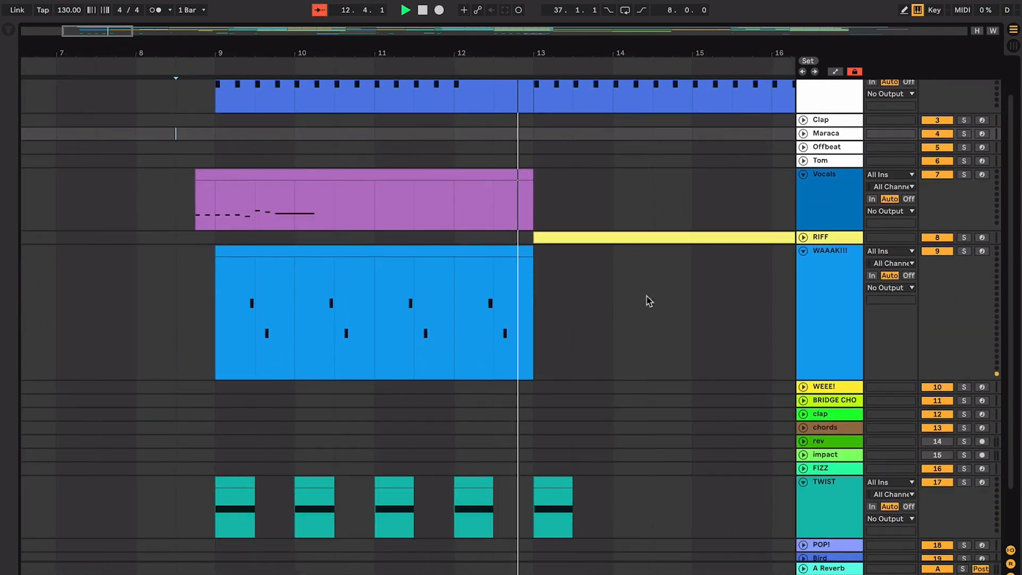
left_click(803, 237)
left_click(542, 211)
key("space")
key("minus")
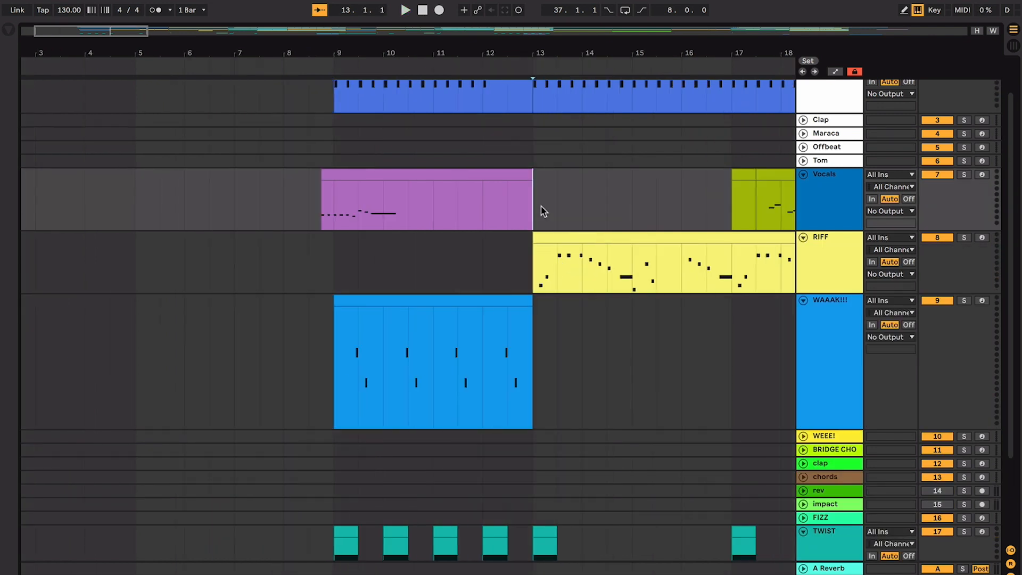
Select the purple Vocals clip that ends at bar 13 and play it from its start.
left_click_drag(543, 211, 336, 213)
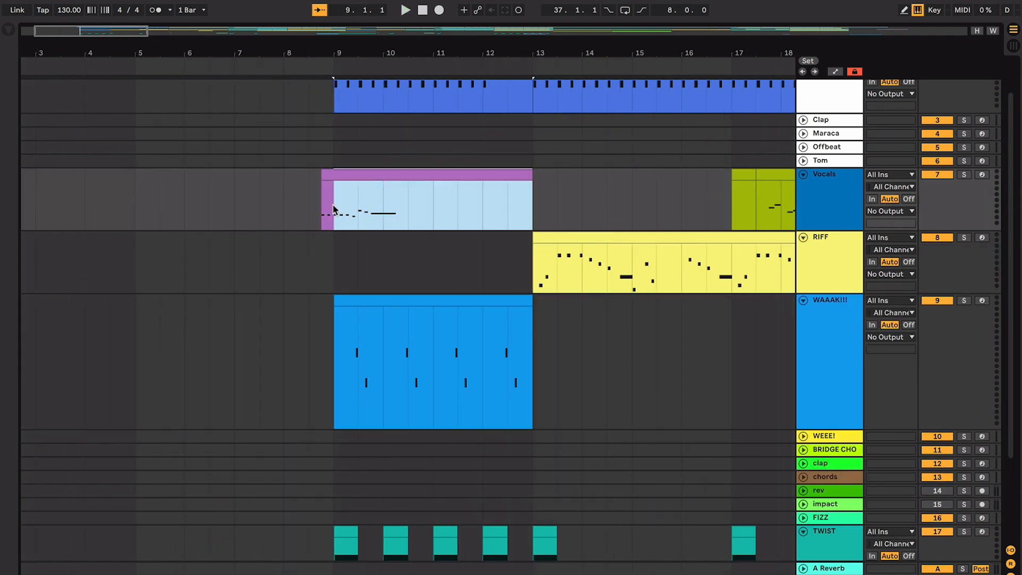
left_click(328, 186)
left_click(329, 177)
key("space")
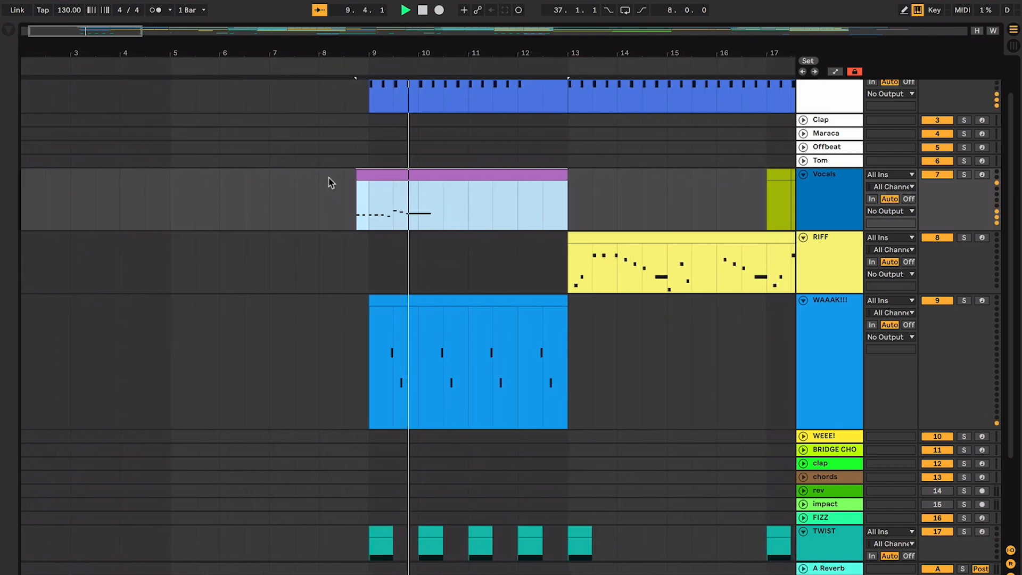
scroll(424, 296, "down", 3)
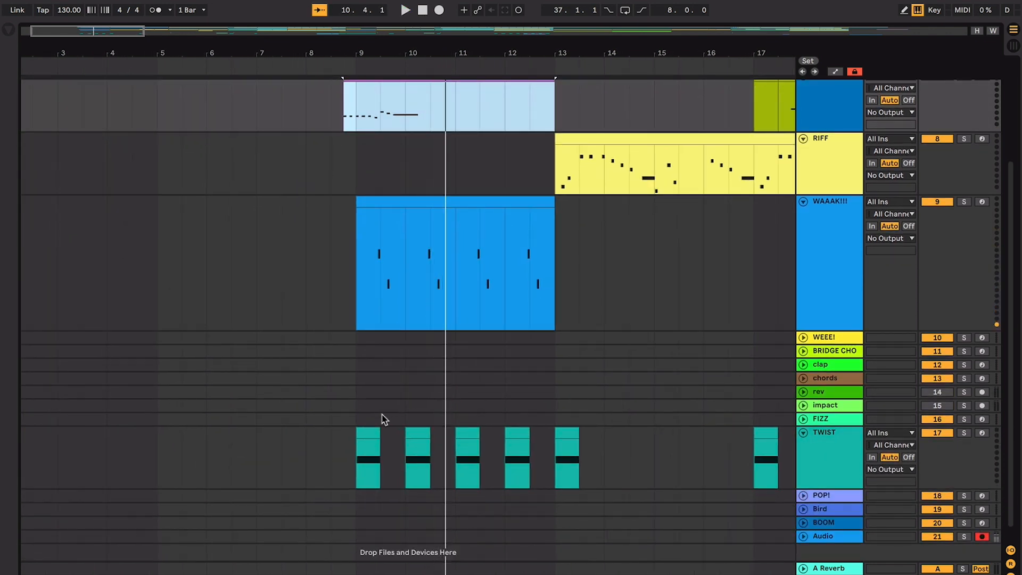
Select the first TWIST clip at bar 9, play it, and audition the TWIST clip at bar 10.
left_click(363, 441)
left_click(364, 437)
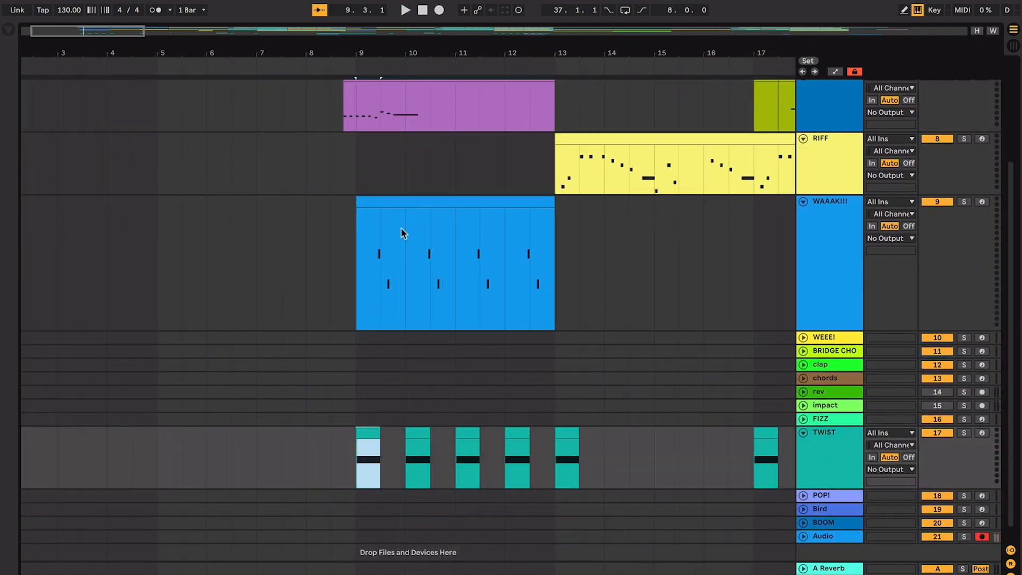
key("plus")
key("space")
key("space")
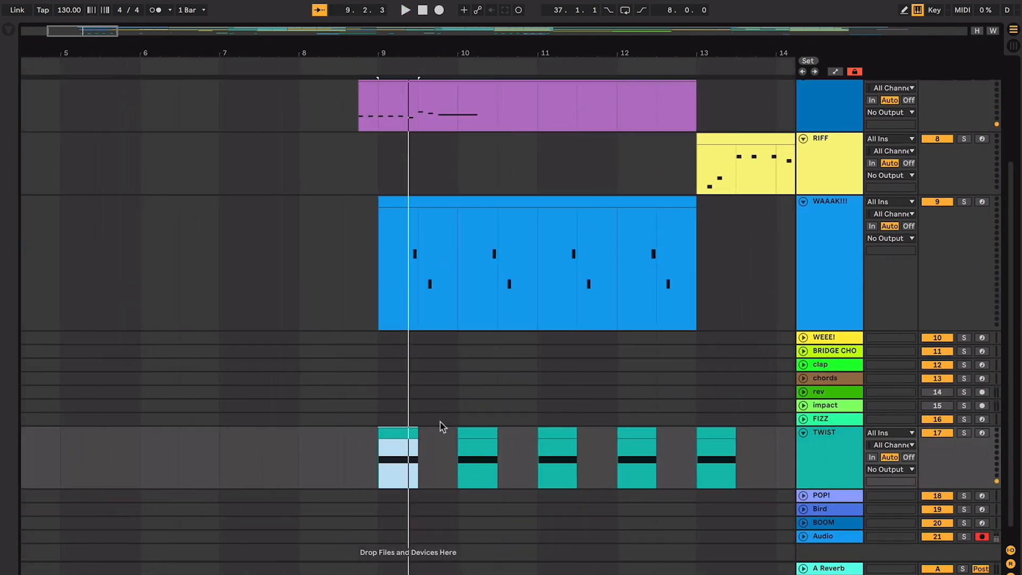
left_click(463, 430)
key("space")
Examine the WAAAK!!! notes around 9.3 up close and play them together with the TWIST clips.
left_click(342, 273)
key("plus")
key("plus")
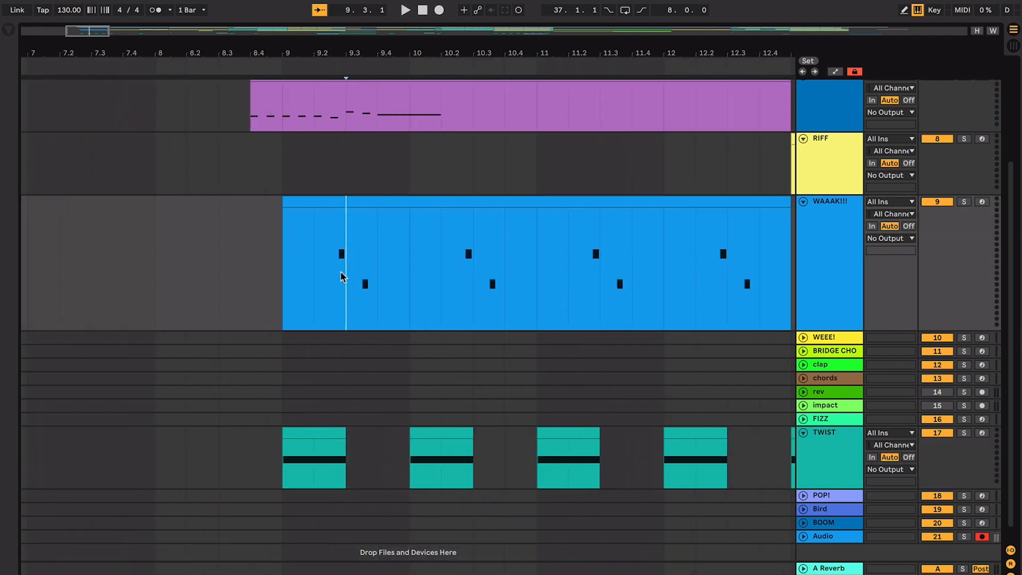
left_click(803, 230)
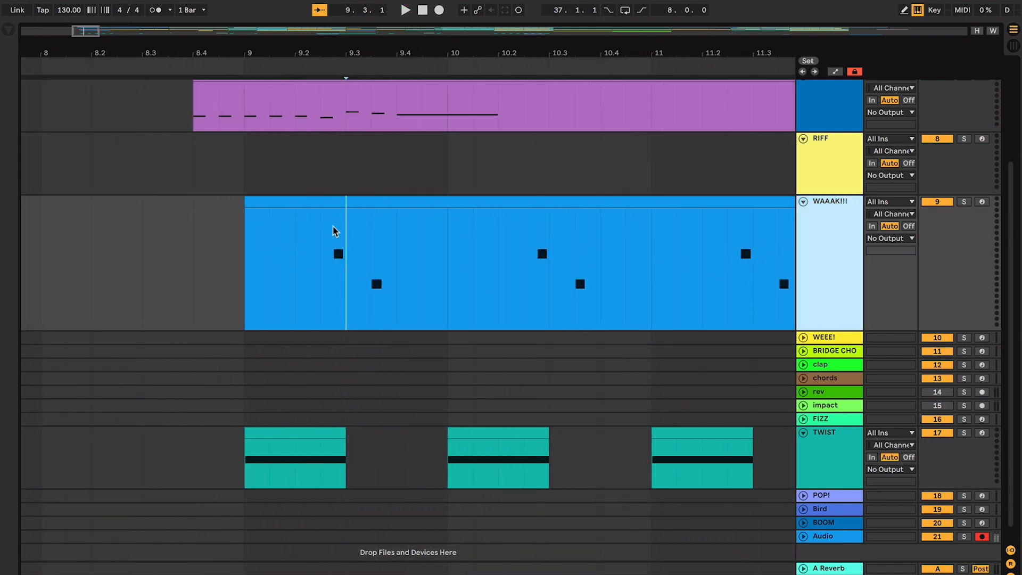
key("space")
scroll(365, 333, "down", 1)
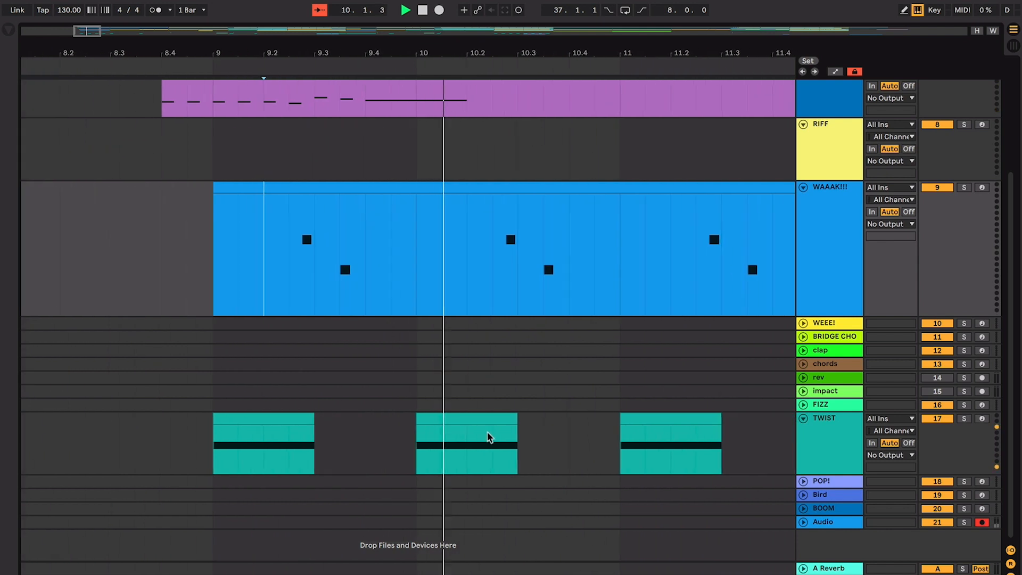
Lower the system volume and stop playback near the end of bar 11.
left_click(656, 421)
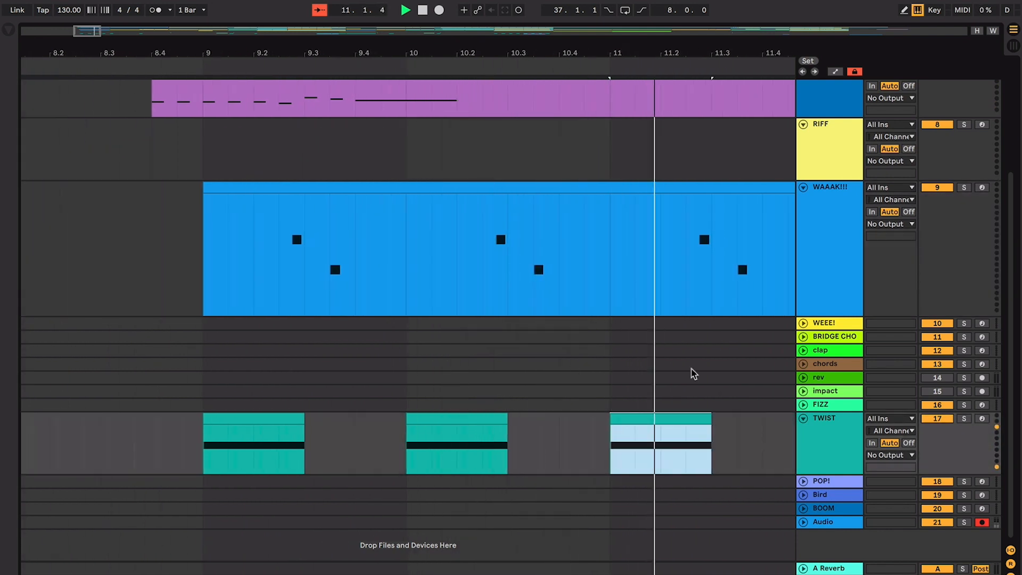
left_click(632, 297)
key("minus")
key("minus")
key("XF86AudioLowerVolume")
key("space")
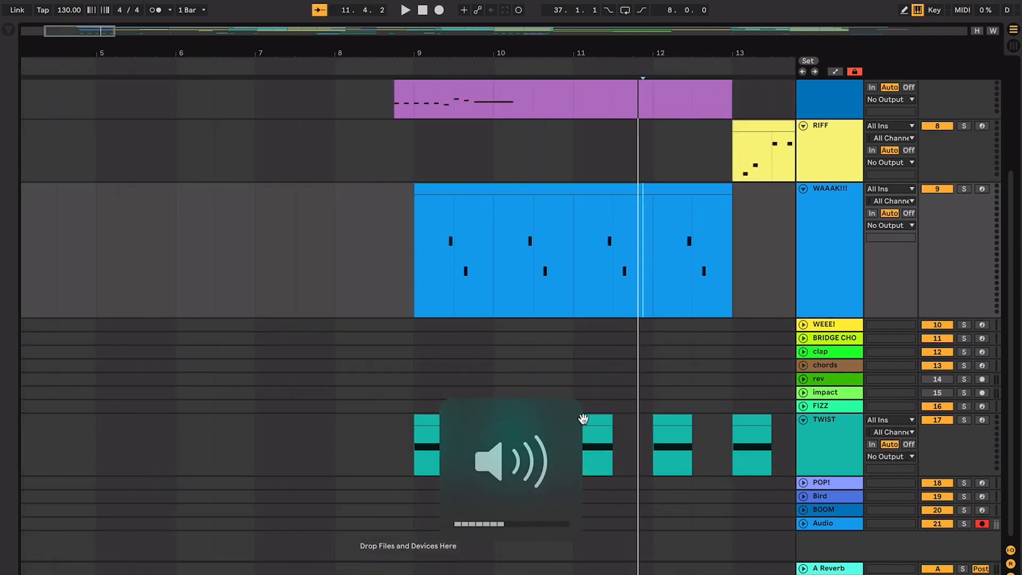
Examine the WAAAK!!! notes around 11.3 and 12.3, placing the insert marker at each position.
left_click(595, 426)
left_click(607, 290)
scroll(607, 290, "up", 2)
scroll(607, 290, "right", 3)
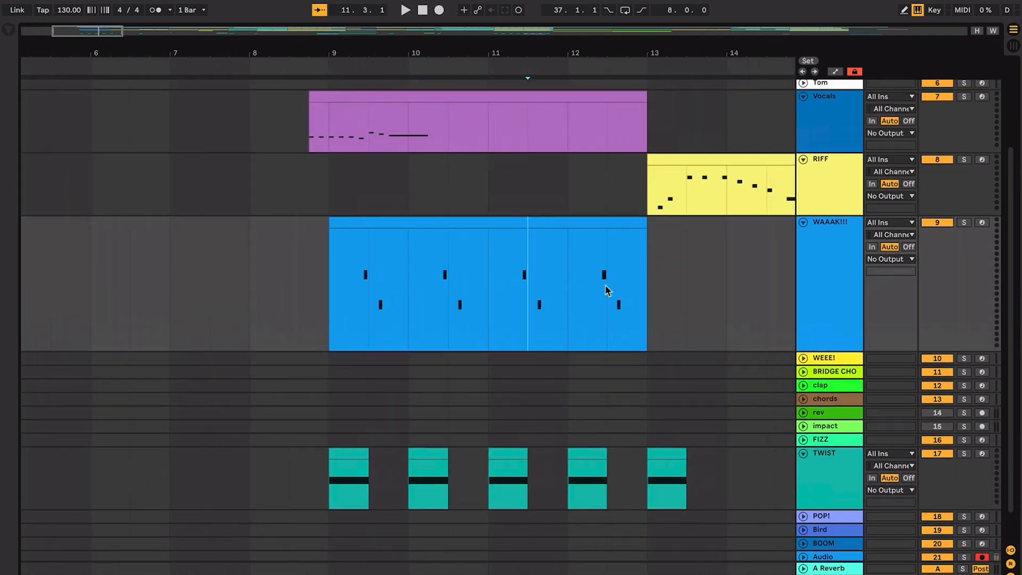
left_click(603, 290)
scroll(590, 288, "up", 3)
scroll(590, 288, "right", 3)
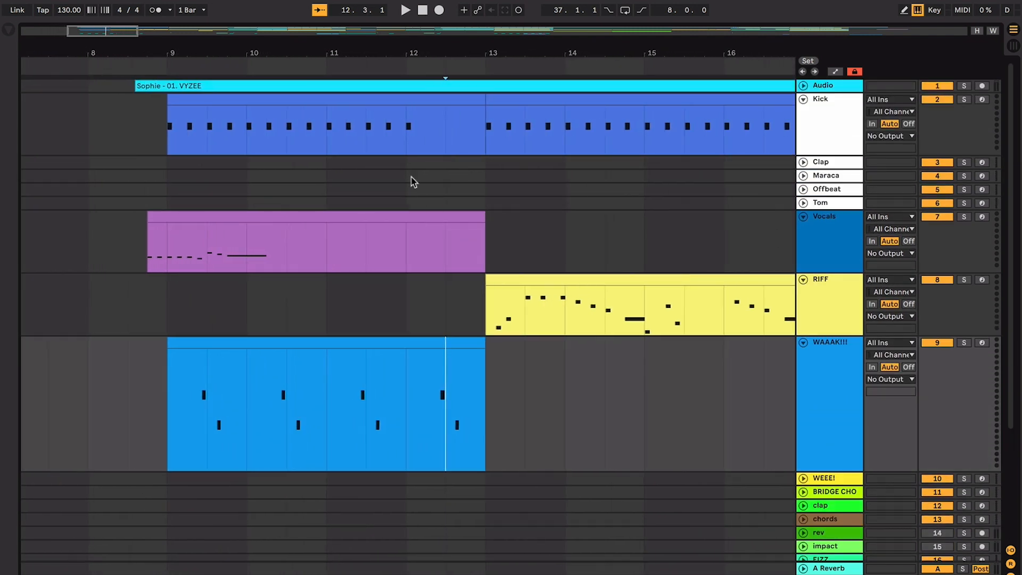
Examine the end of the first Kick clip, placing the insert marker at 11.3 and at 12.3.
left_click(354, 130)
scroll(390, 160, "right", 2)
scroll(391, 165, "down", 2)
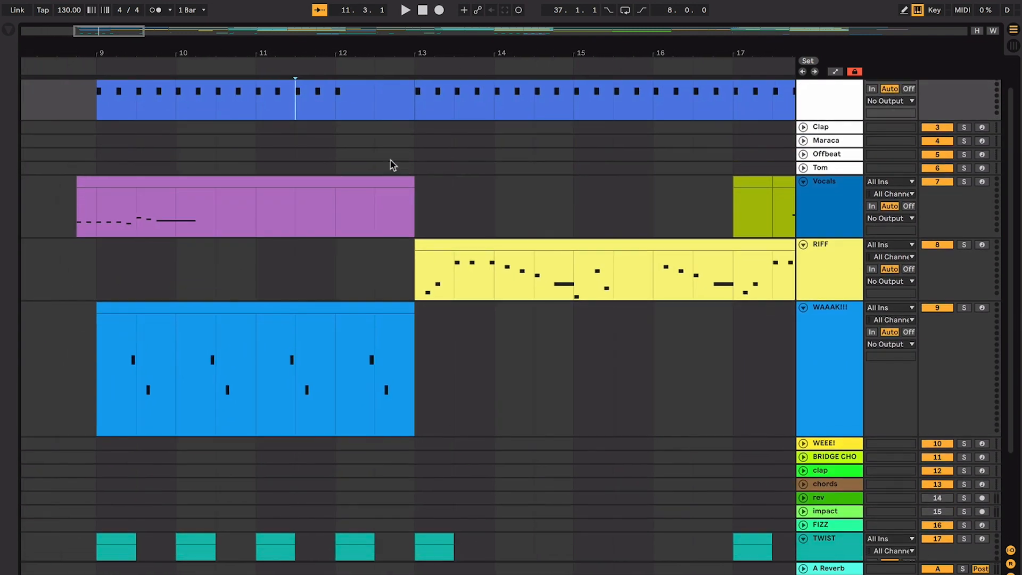
left_click(390, 160)
scroll(394, 176, "up", 1)
scroll(396, 184, "left", 1)
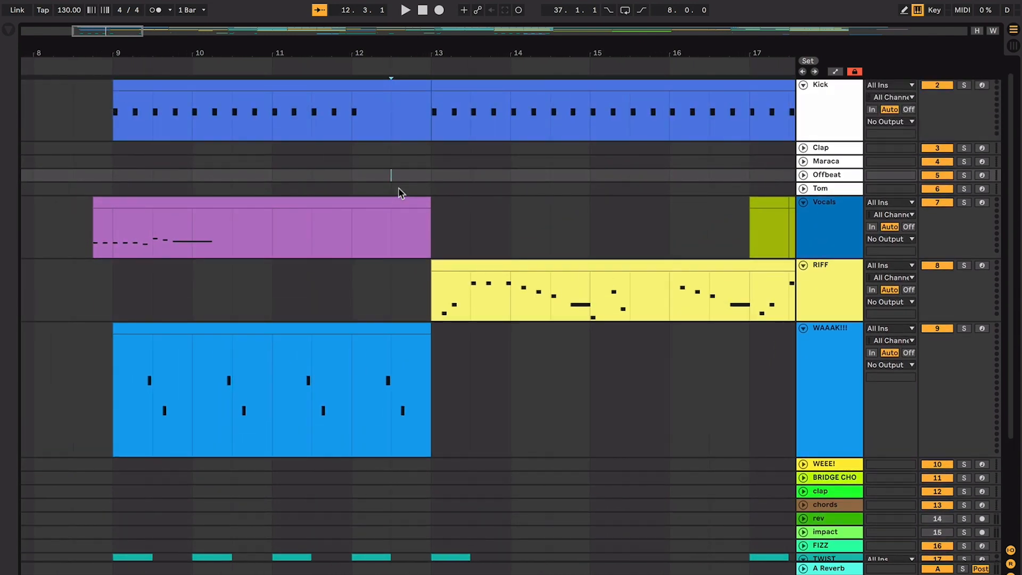
Play the arrangement from 12.3 through the RIFF section to just past bar 21.
key("space")
scroll(398, 193, "down", 2)
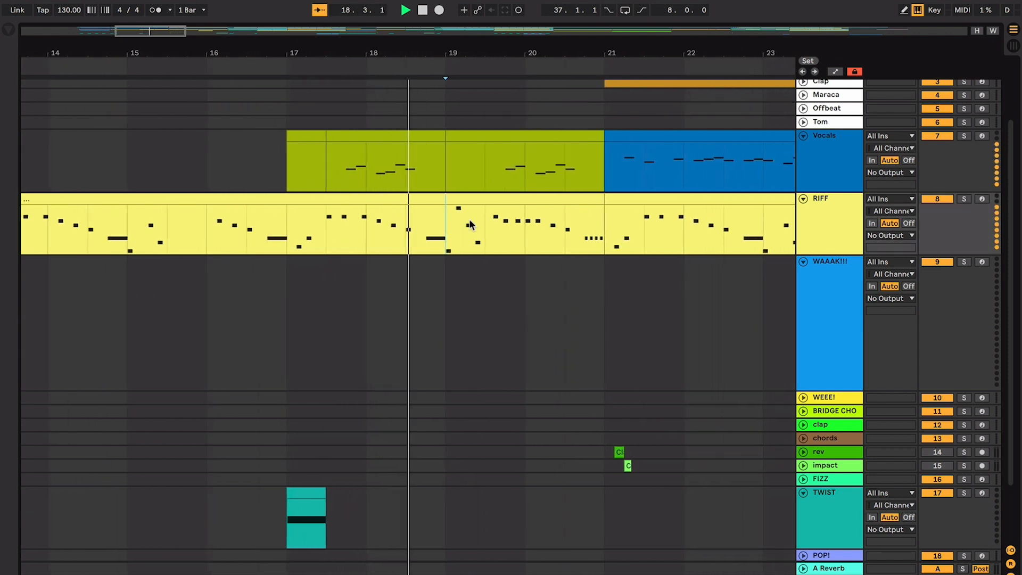
scroll(470, 224, "down", 2, "ctrl")
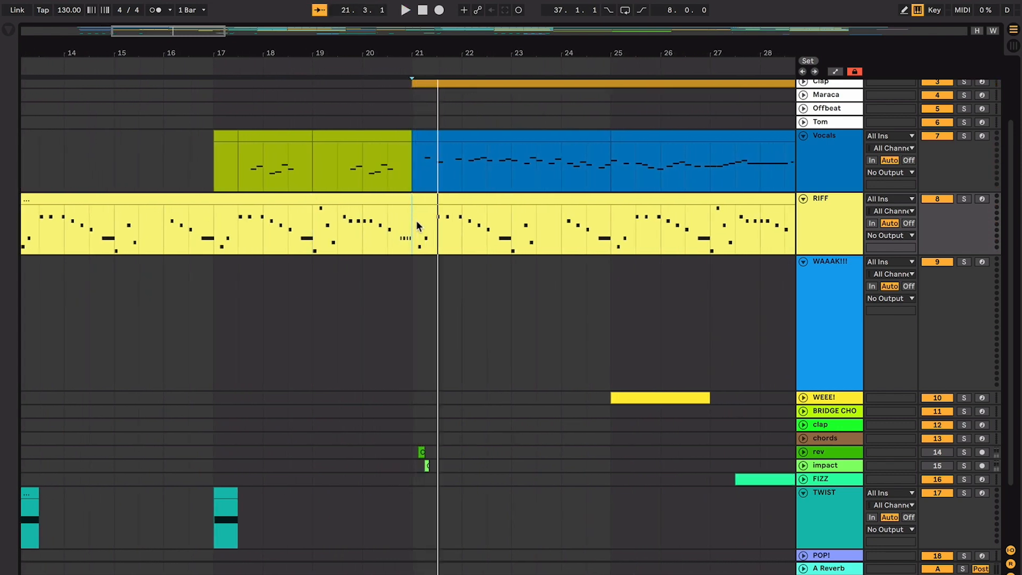
Split the RIFF clip at bars 21 and 17 to separate its four-bar phrases.
scroll(417, 220, "left", 5)
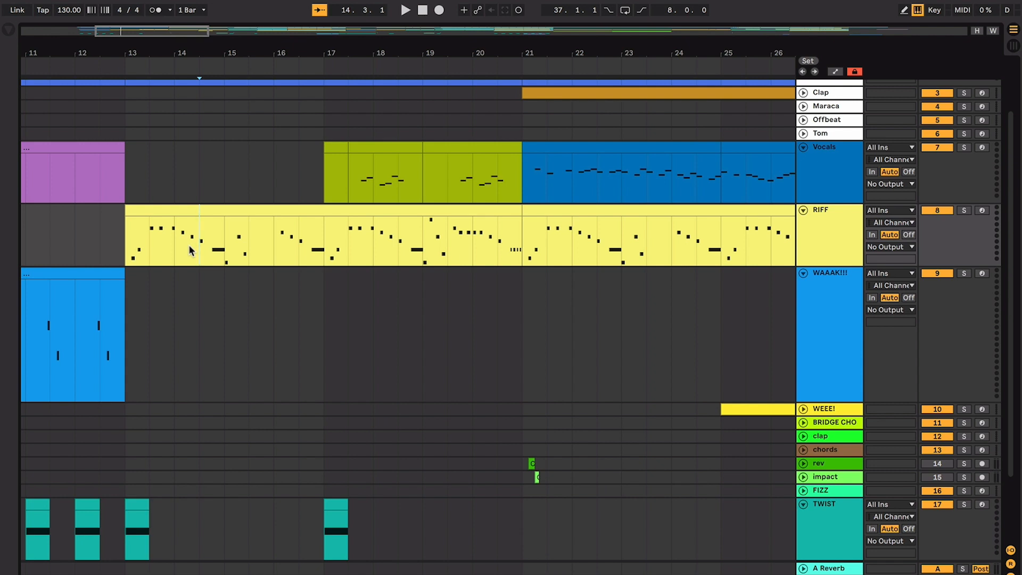
left_click(136, 247)
scroll(137, 247, "left", 10)
left_click_drag(137, 250, 152, 239)
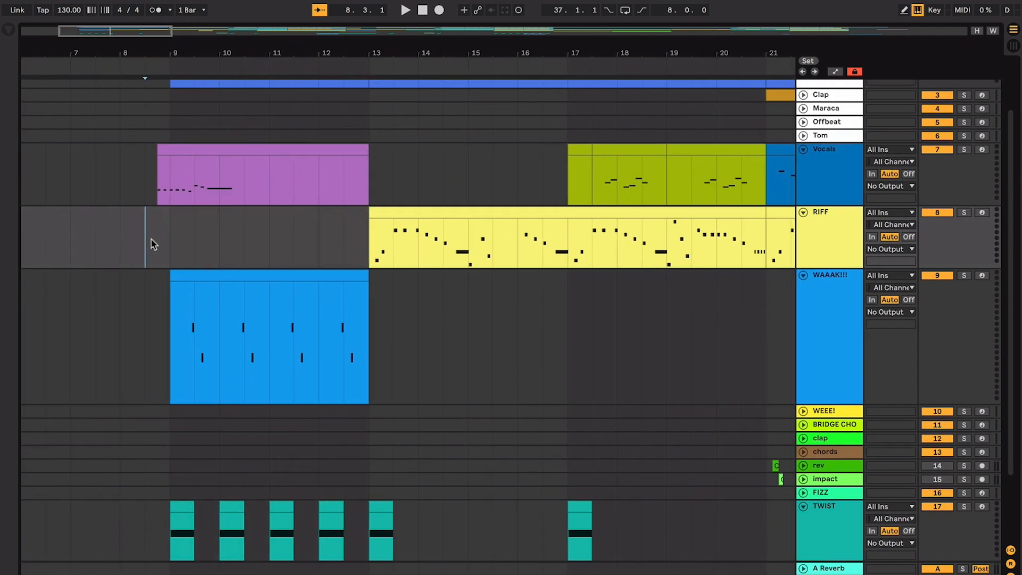
key("ctrl+shift+m")
key("ctrl+z")
scroll(573, 253, "right", 5)
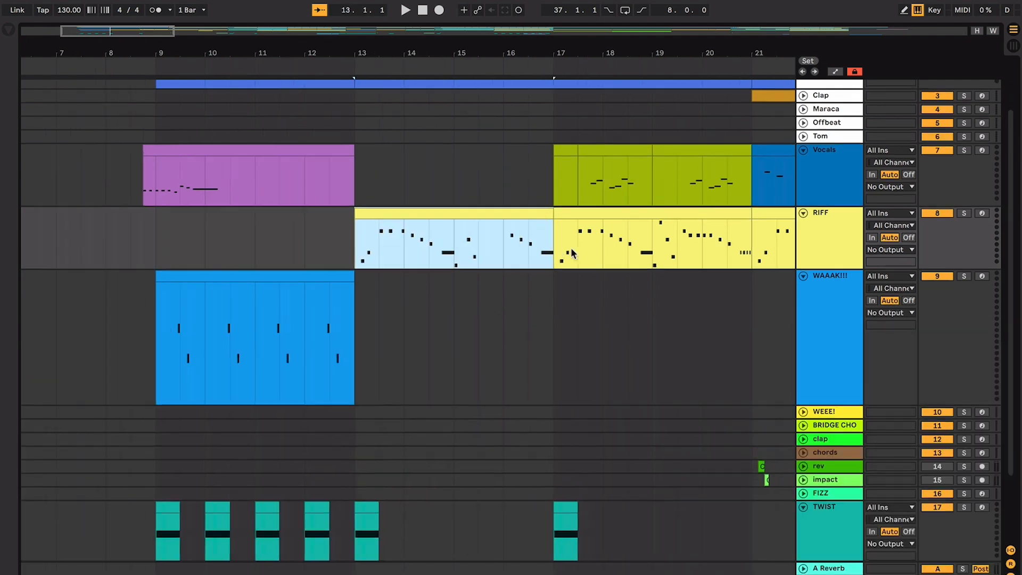
left_click(373, 276)
left_click(400, 261)
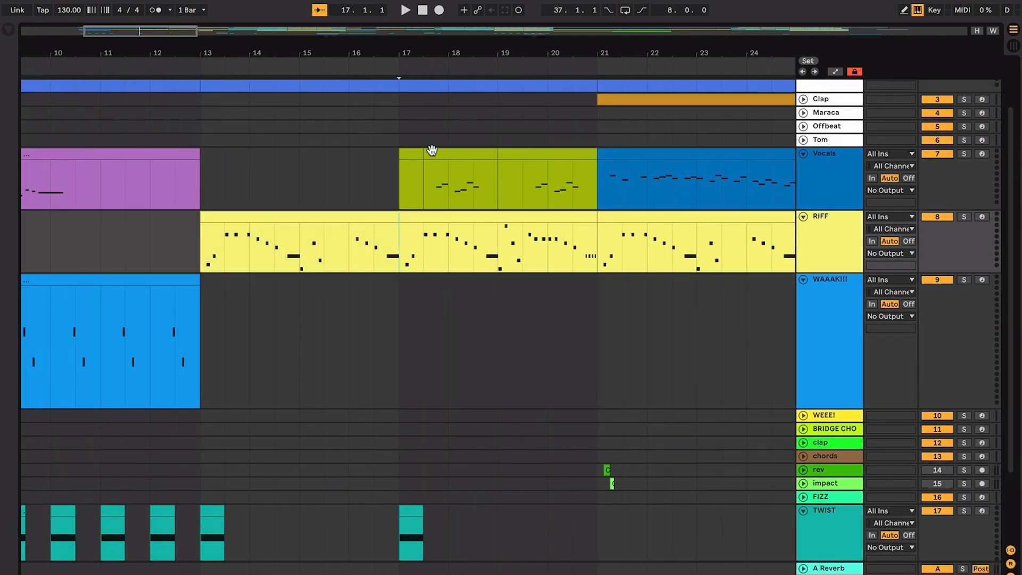
Play the olive Vocals clips from 17.4 and select the RIFF clip between bars 17 and 21.
left_click_drag(432, 151, 573, 157)
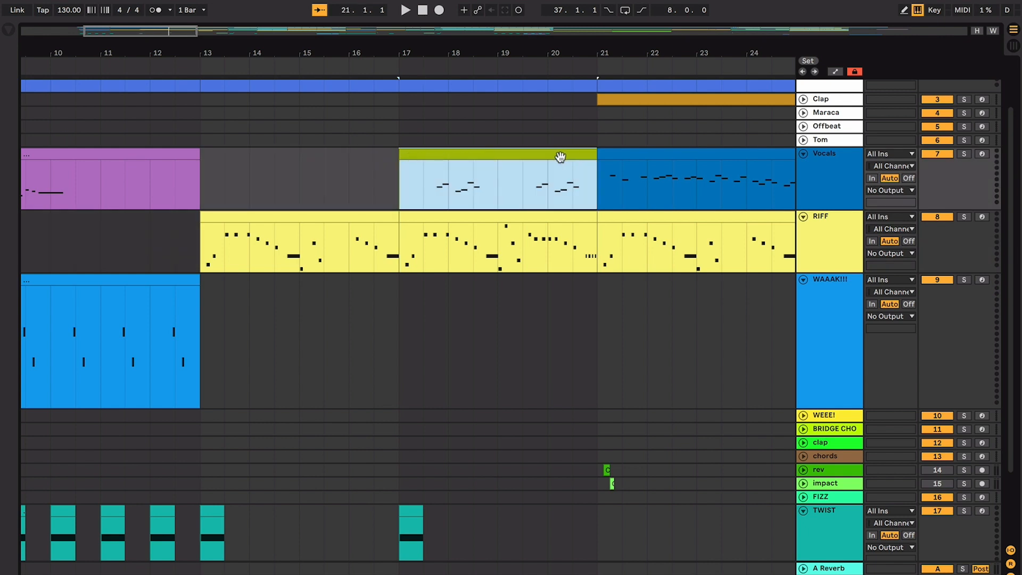
left_click(434, 187)
key("space")
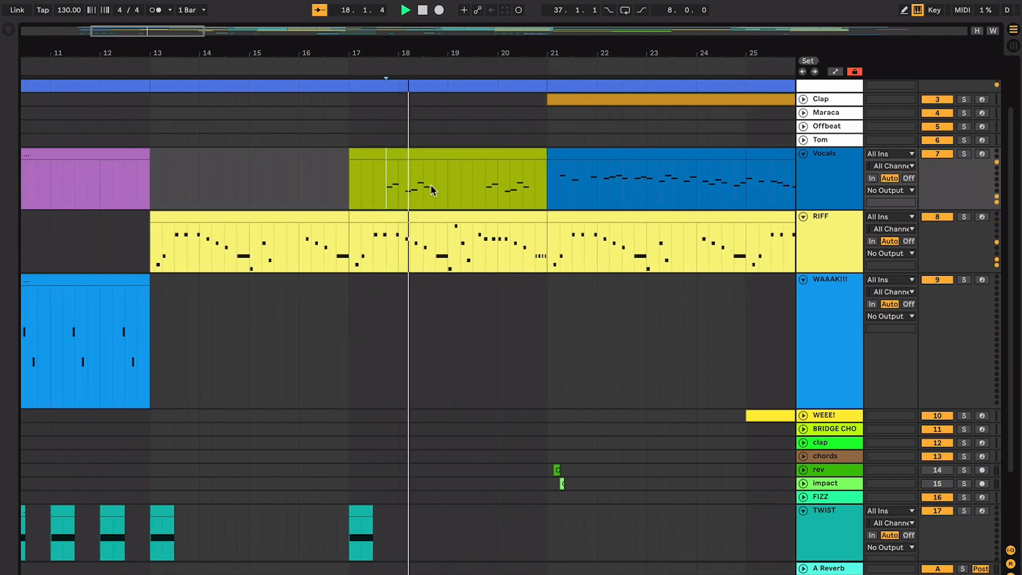
scroll(432, 246, "down", 3)
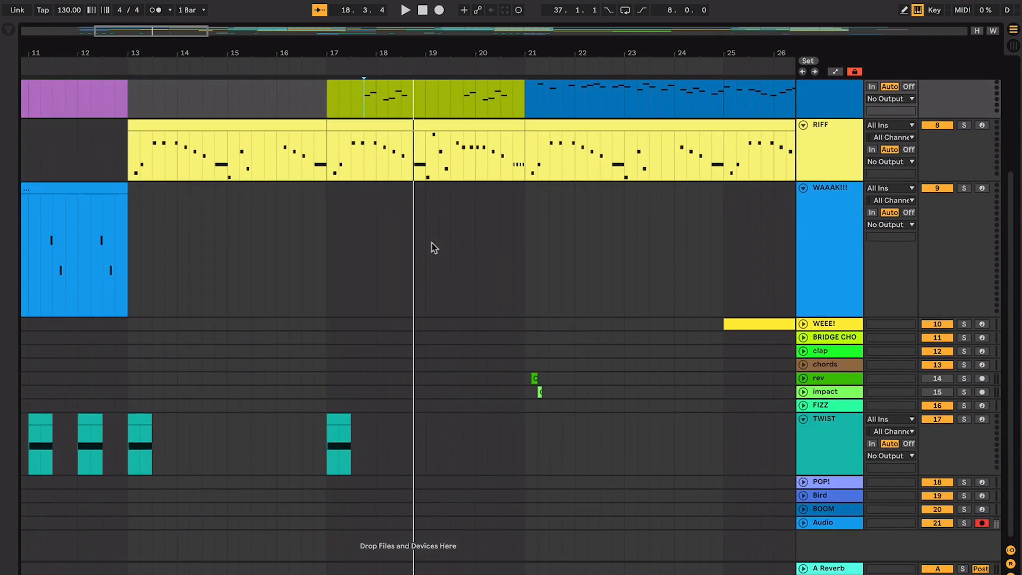
scroll(430, 244, "up", 5)
key("space")
scroll(375, 256, "down", 5)
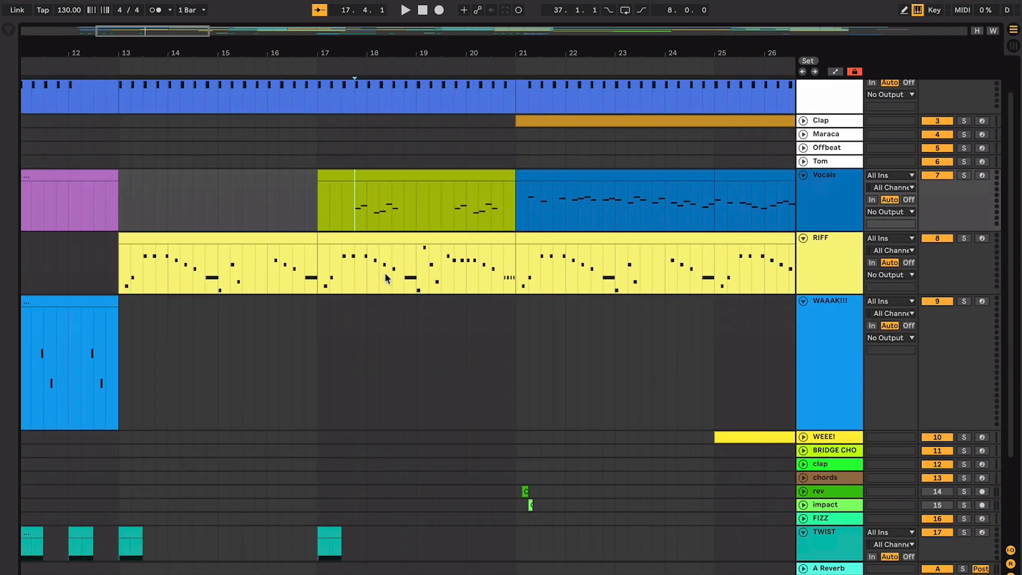
left_click(384, 229)
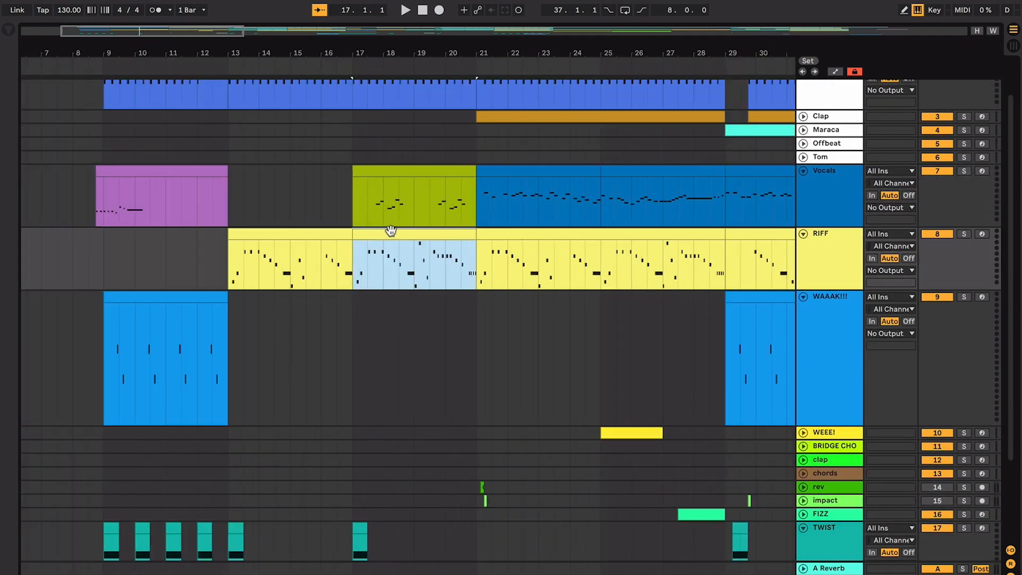
Select the one-bar phrase from 17.4 to 18.4 in the olive Vocals clip.
scroll(391, 230, "down", 3)
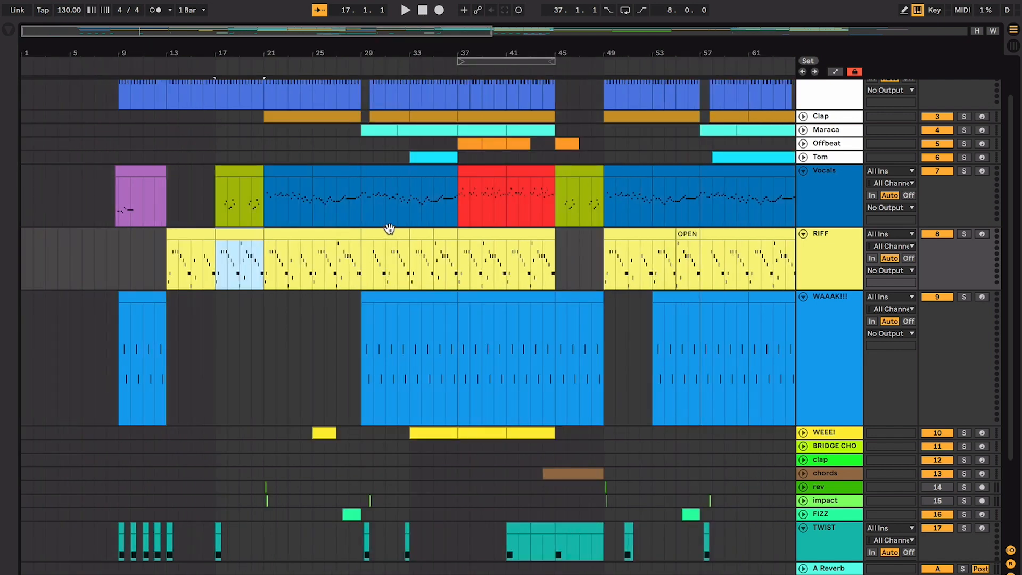
left_click(372, 215)
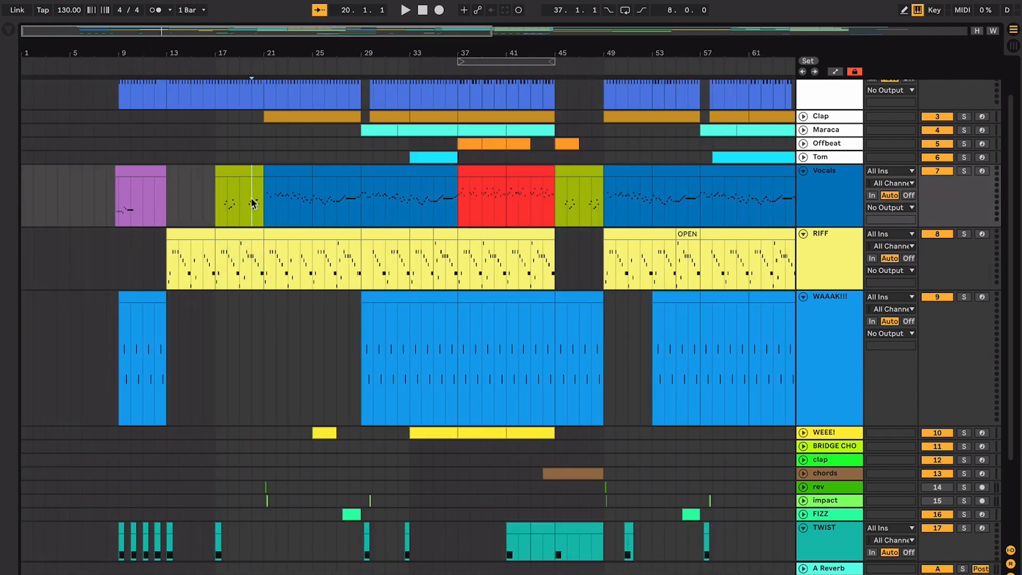
scroll(254, 204, "up", 6)
left_click(233, 213)
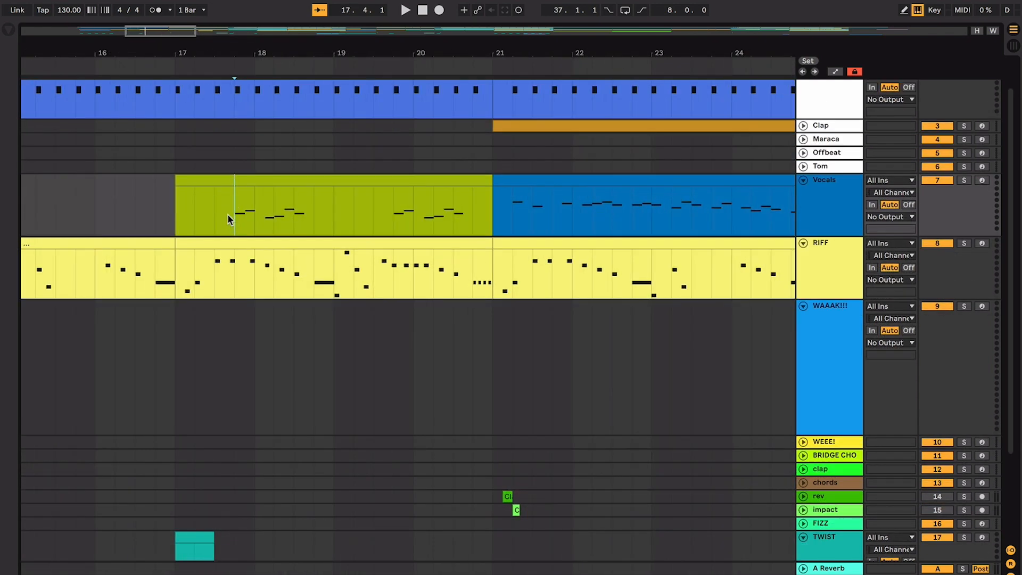
left_click_drag(226, 213, 317, 213)
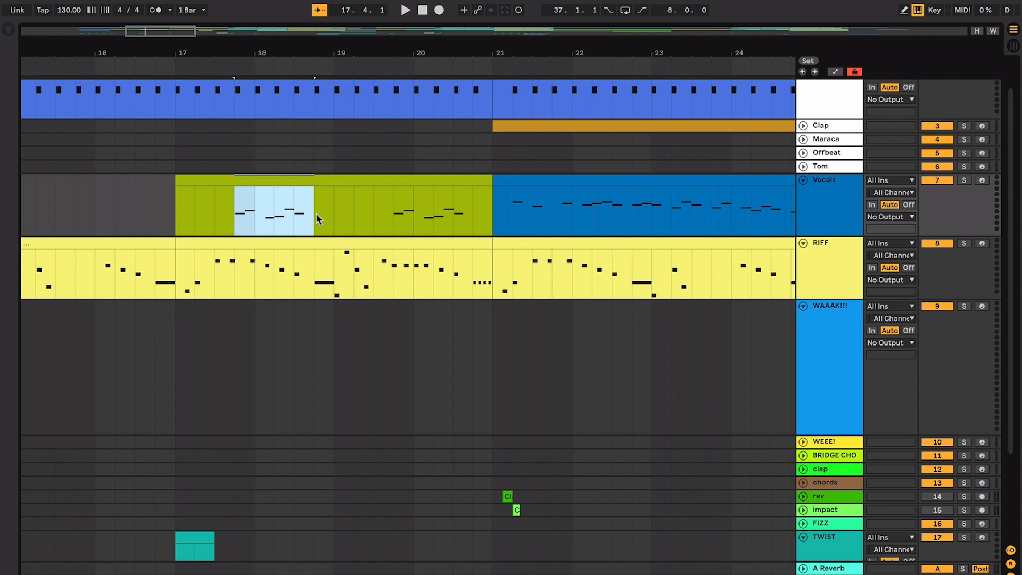
Select the RIFF clip between bars 17 and 21, beneath the olive Vocals clip.
scroll(316, 213, "down", 2)
left_click(366, 173)
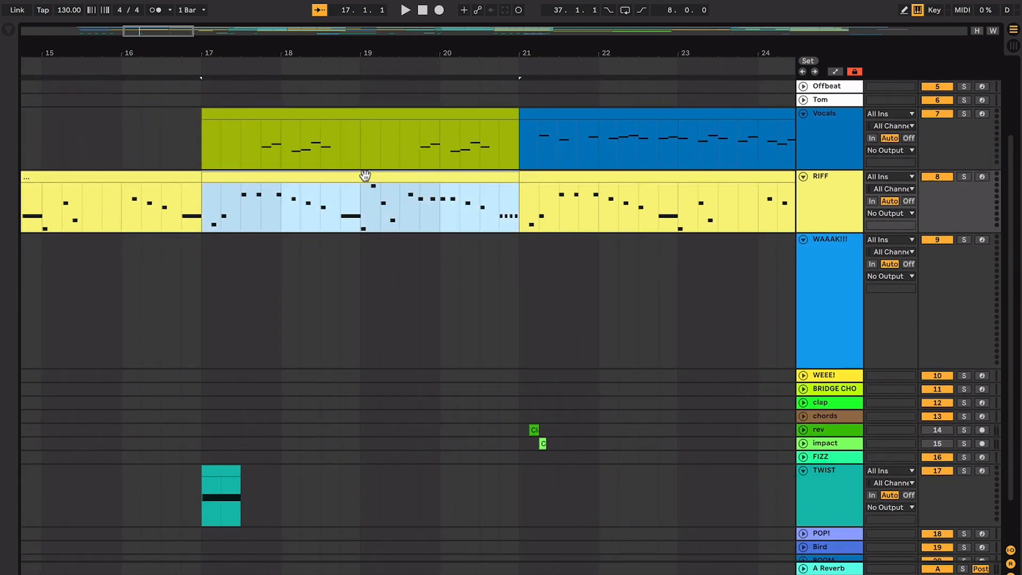
scroll(365, 175, "up", 2)
scroll(365, 176, "down", 3)
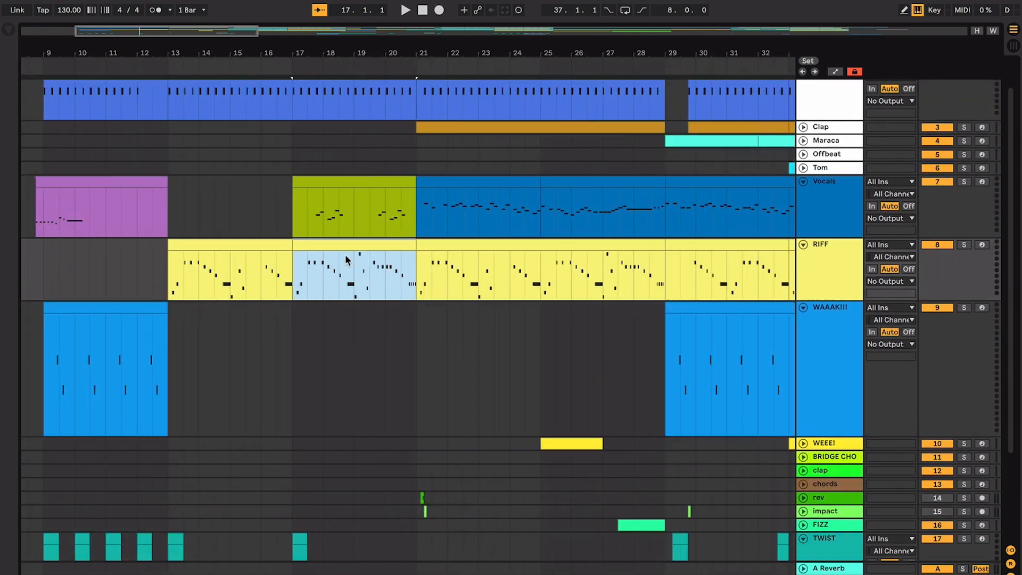
Play the arrangement from bar 18 through the second phrase of the olive Vocals clip.
left_click(259, 241)
left_click(321, 248)
left_click(318, 226)
key("plus")
key("space")
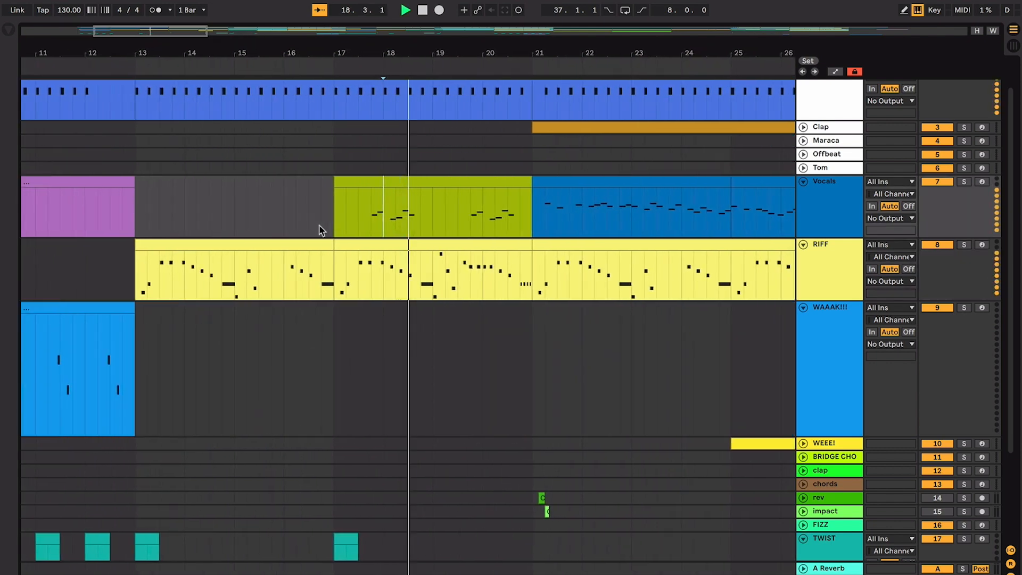
scroll(320, 226, "down", 1)
scroll(319, 226, "right", 2)
key("plus")
key("plus")
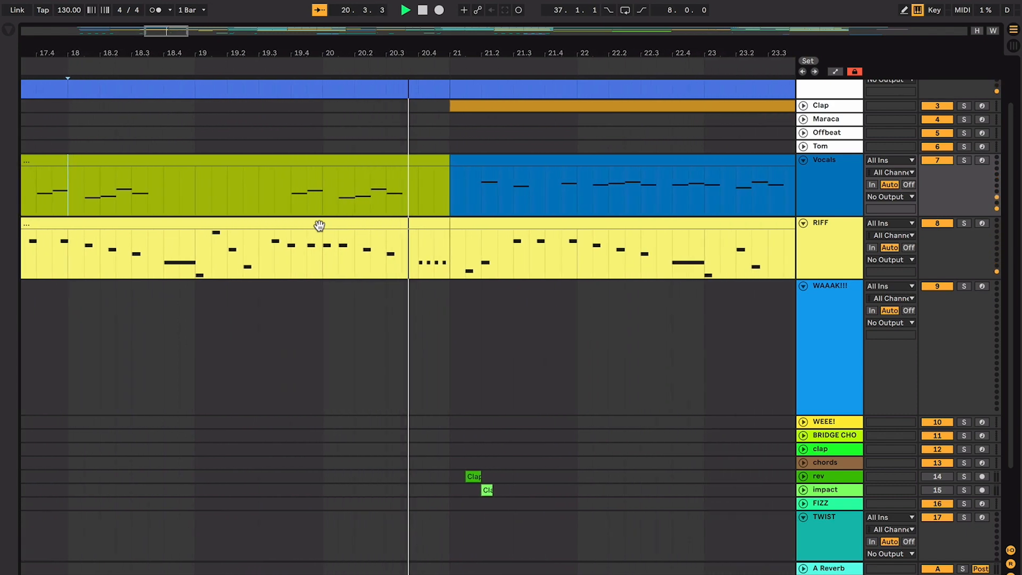
Place the insert marker at bar 21 and unfold the Clap track, playing on to 23.3.
left_click(321, 204)
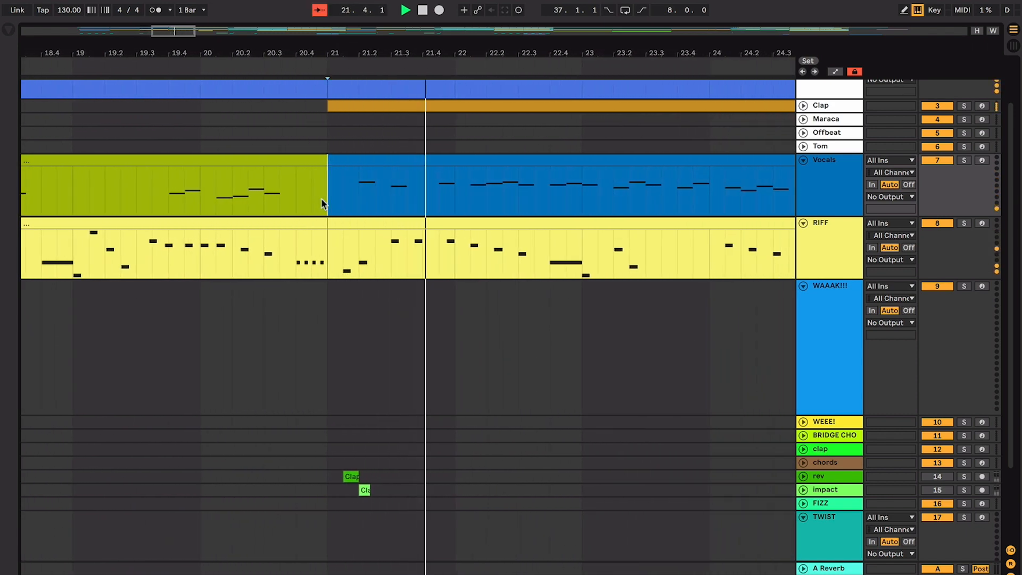
scroll(384, 196, "down", 1)
scroll(383, 196, "left", 1)
scroll(385, 195, "up", 3)
scroll(385, 195, "right", 1)
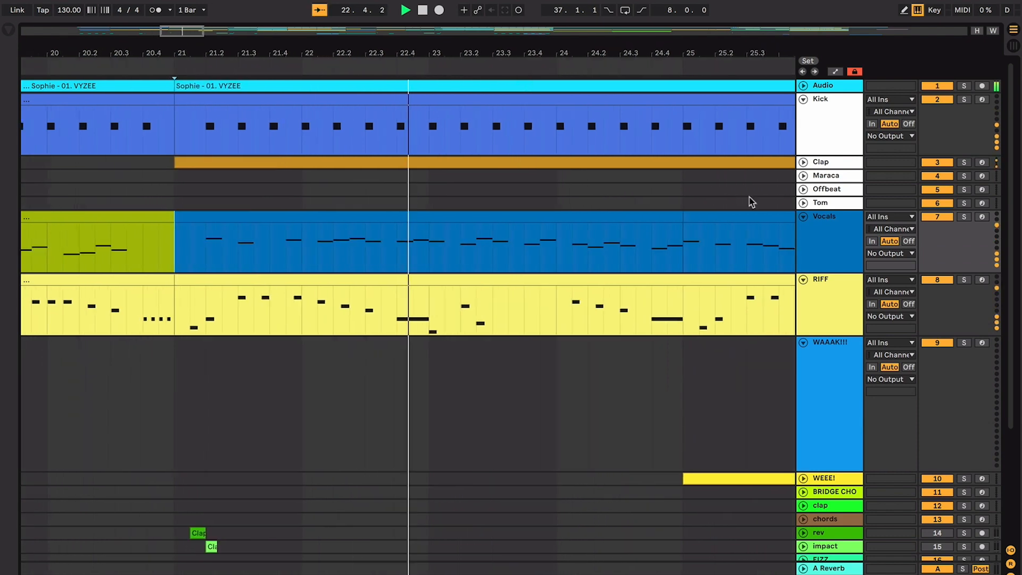
left_click(803, 161)
scroll(312, 213, "left", 1)
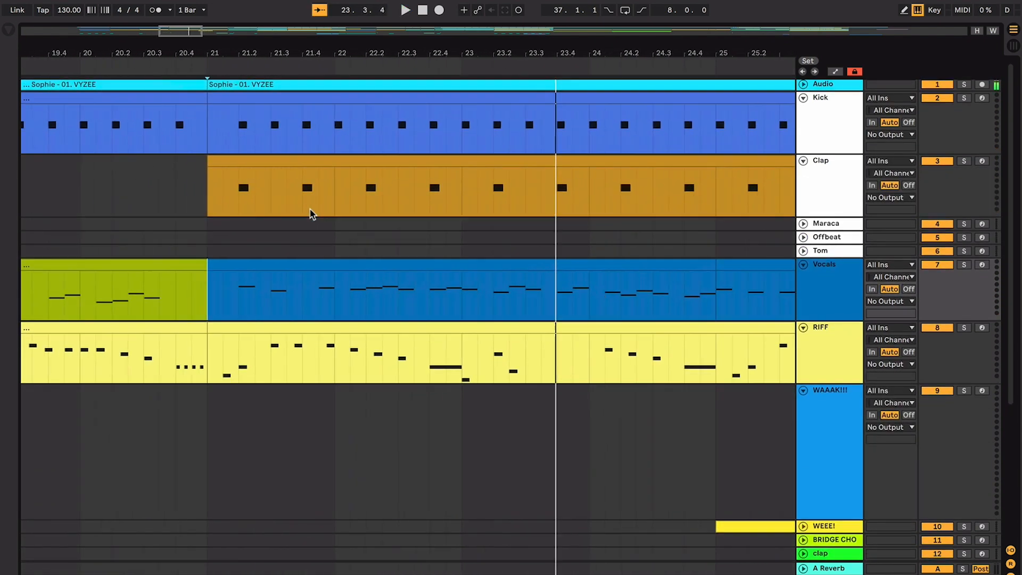
Select the gap before the first kick of bar 21 in the Kick clip and examine the surrounding sections.
scroll(311, 213, "left", 1)
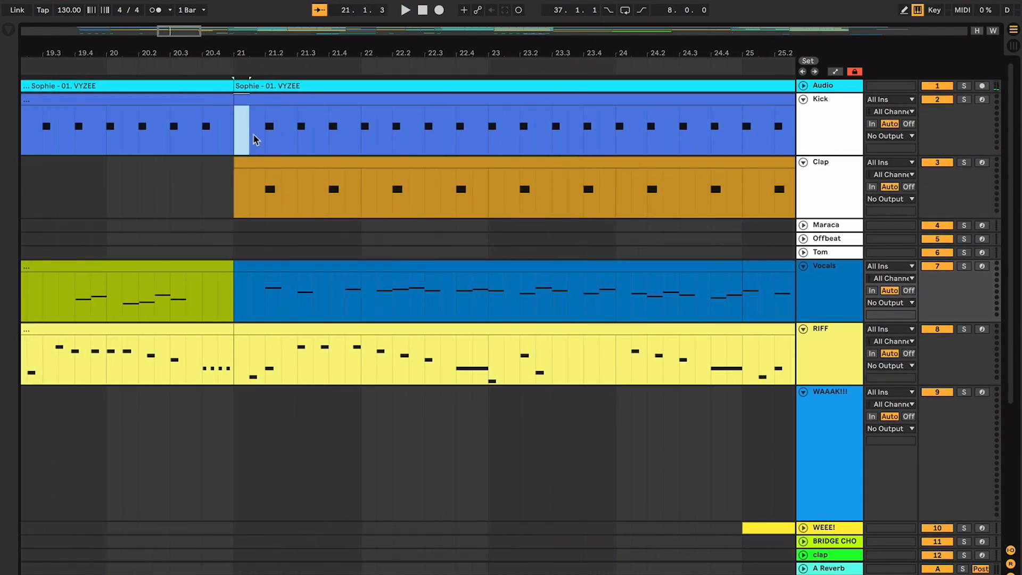
left_click(239, 102)
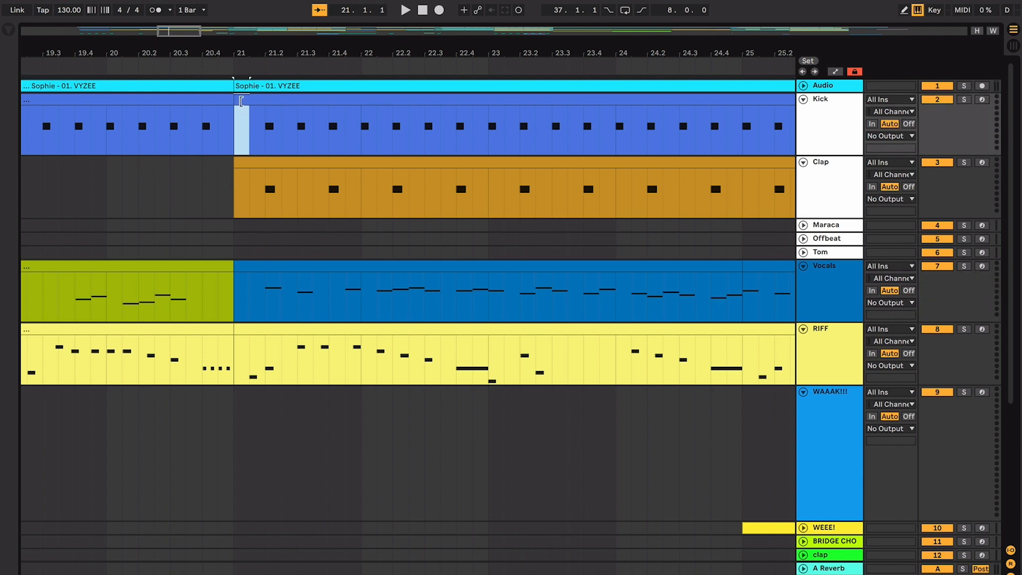
key("Delete")
left_click(252, 100)
left_click(228, 137)
scroll(250, 100, "down", 5)
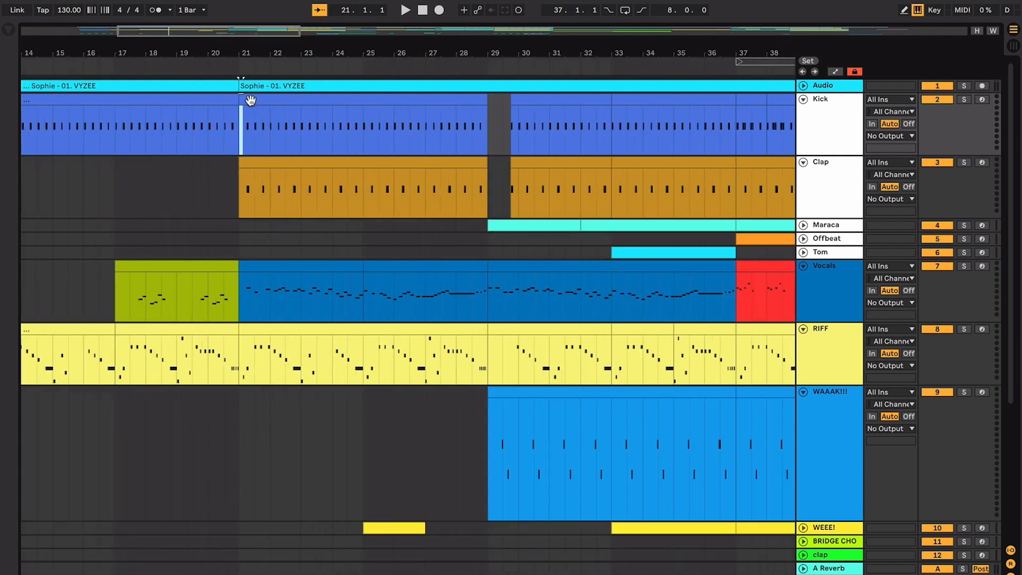
Examine the opening section from bar 9 across the purple Vocals, WAAAK!!! and TWIST clips.
left_click_drag(347, 250, 225, 235)
scroll(387, 252, "left", 4)
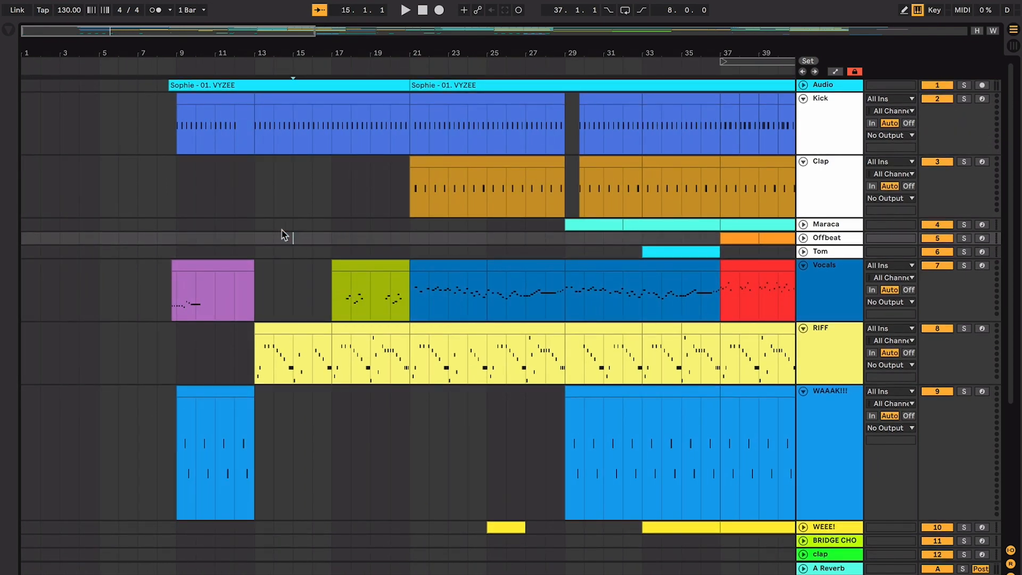
left_click(185, 276)
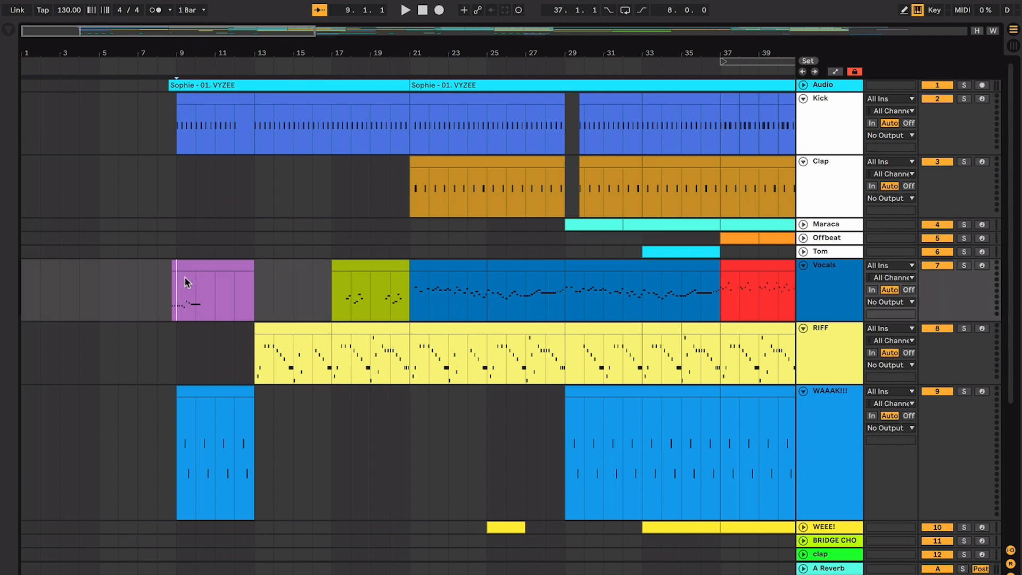
scroll(184, 271, "down", 5)
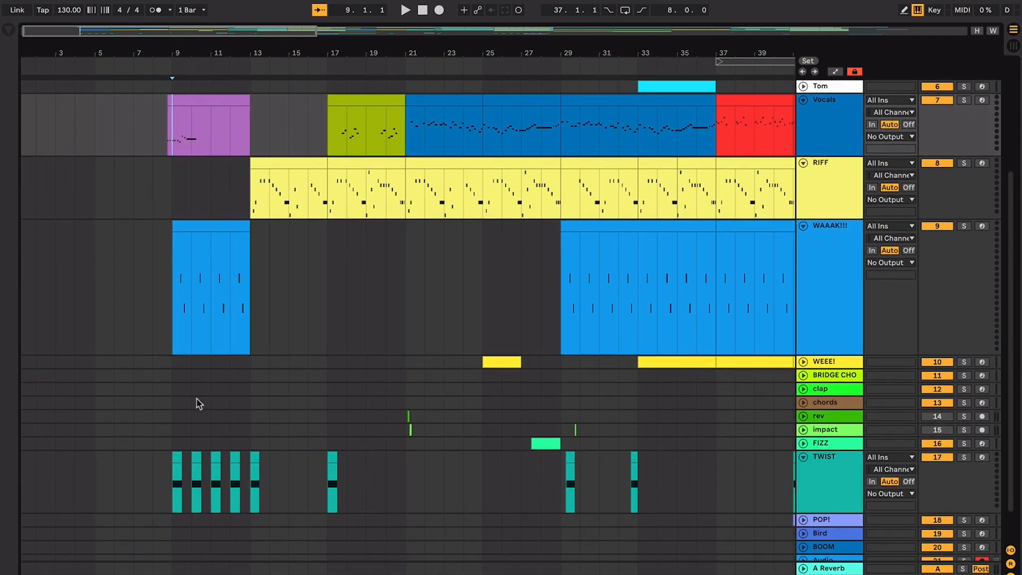
left_click(225, 292)
scroll(242, 296, "up", 5)
Select the RIFF clips at bars 13–17 and 17–21 in turn, and place the insert marker at bar 18 on the Vocals track.
left_click(258, 288)
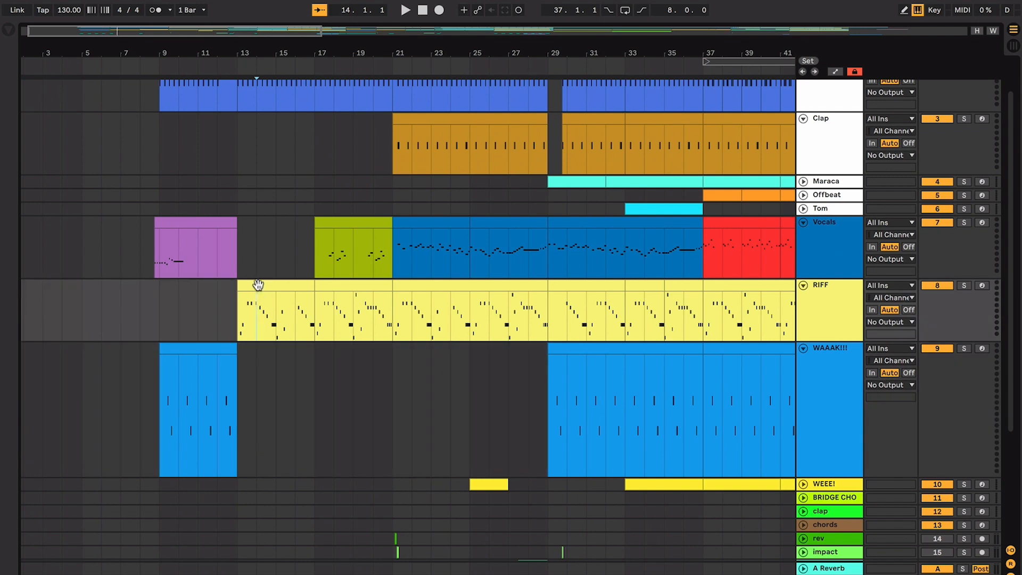
scroll(281, 304, "right", 1)
scroll(274, 304, "right", 8)
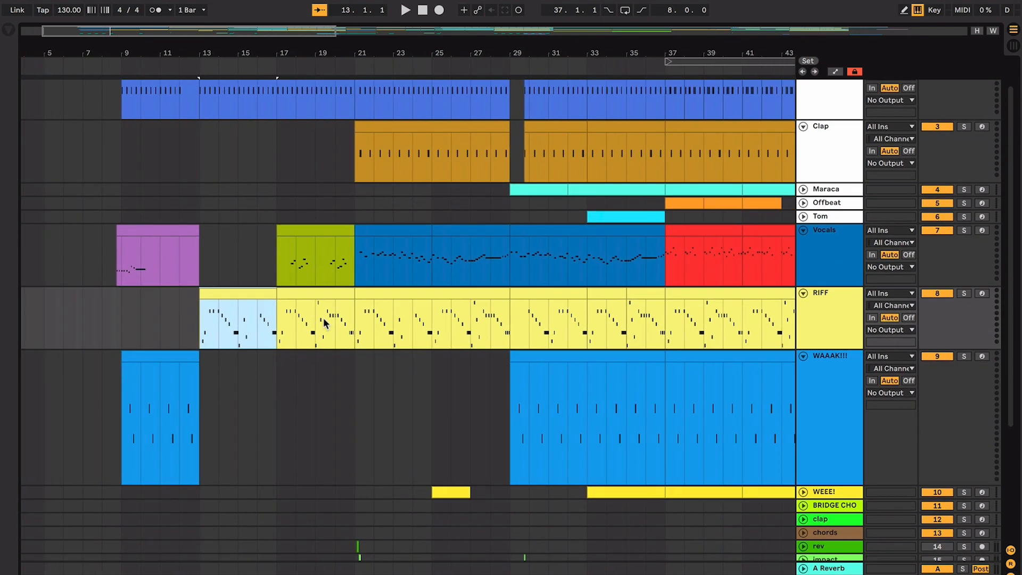
scroll(324, 317, "left", 9)
left_click(333, 286)
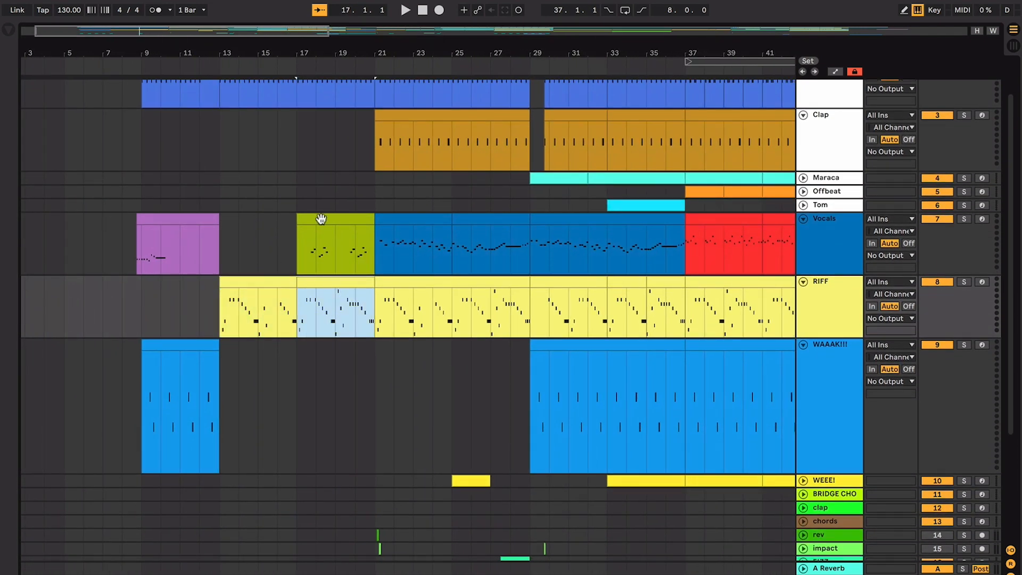
left_click(317, 250)
scroll(315, 251, "right", 3)
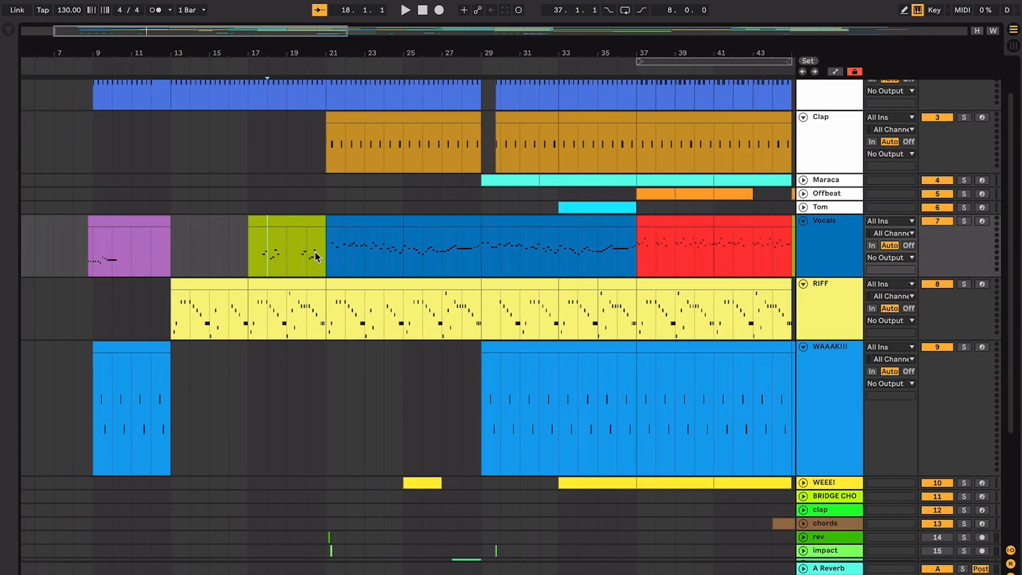
Place the insert marker at bar 21 on the Vocals track and play the blue Vocals section to bar 26.
left_click(303, 251)
scroll(303, 254, "right", 5)
scroll(304, 254, "up", 2)
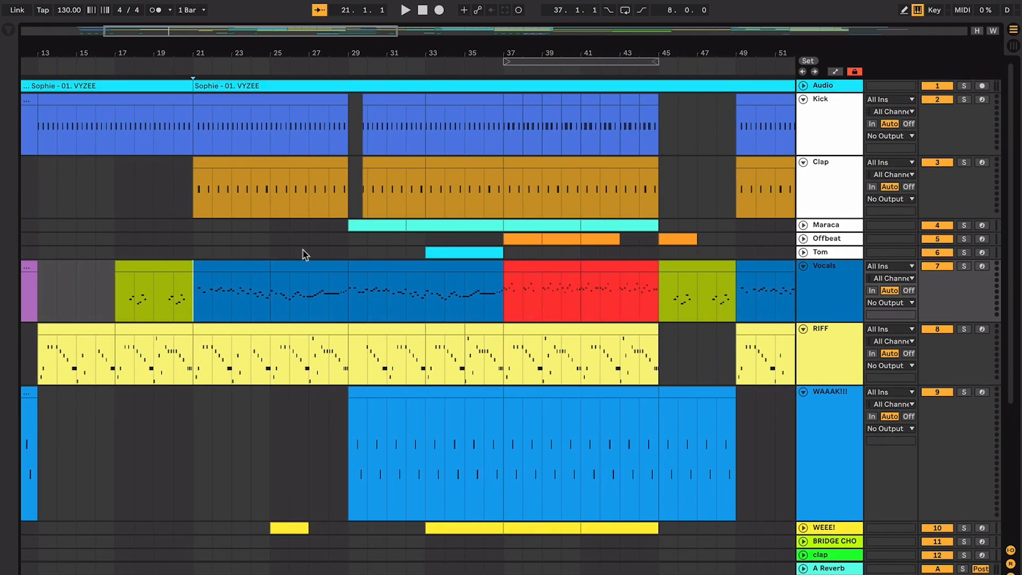
scroll(304, 255, "left", 4)
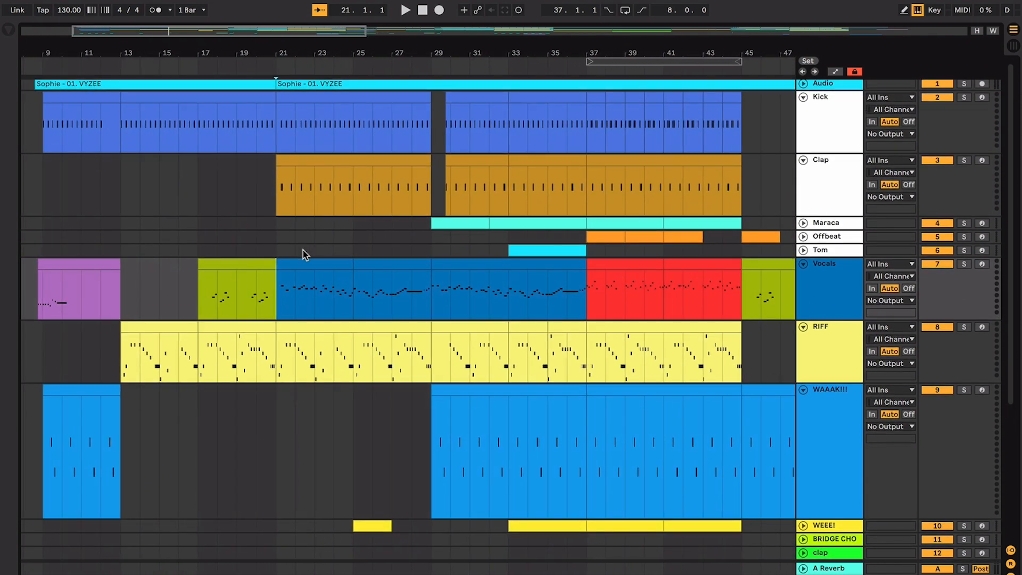
key("space")
scroll(303, 253, "up", 6)
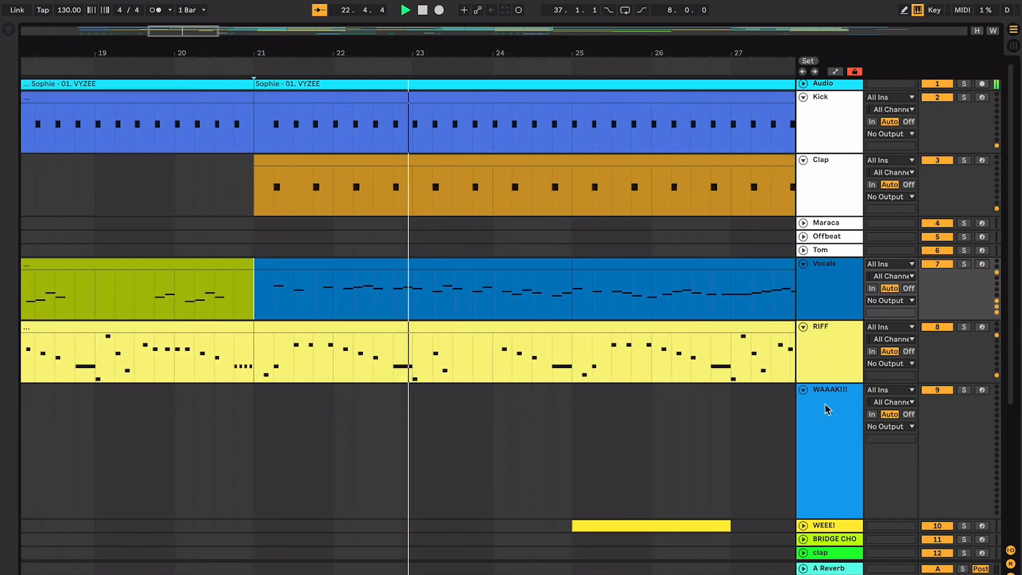
scroll(799, 408, "down", 4)
scroll(788, 407, "up", 4)
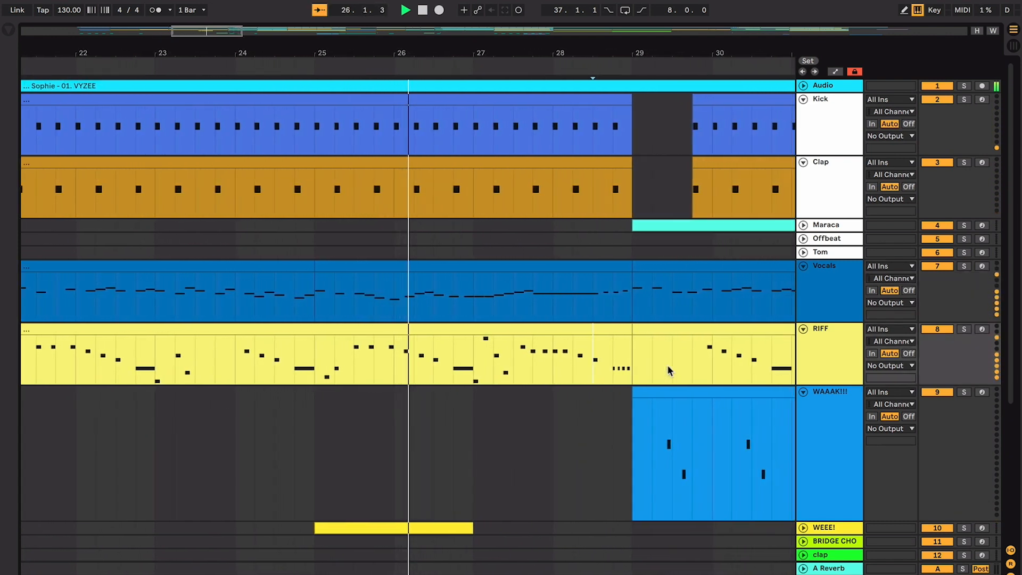
Unfold the WEEE! track and continue playback to just past bar 30.
left_click(801, 528)
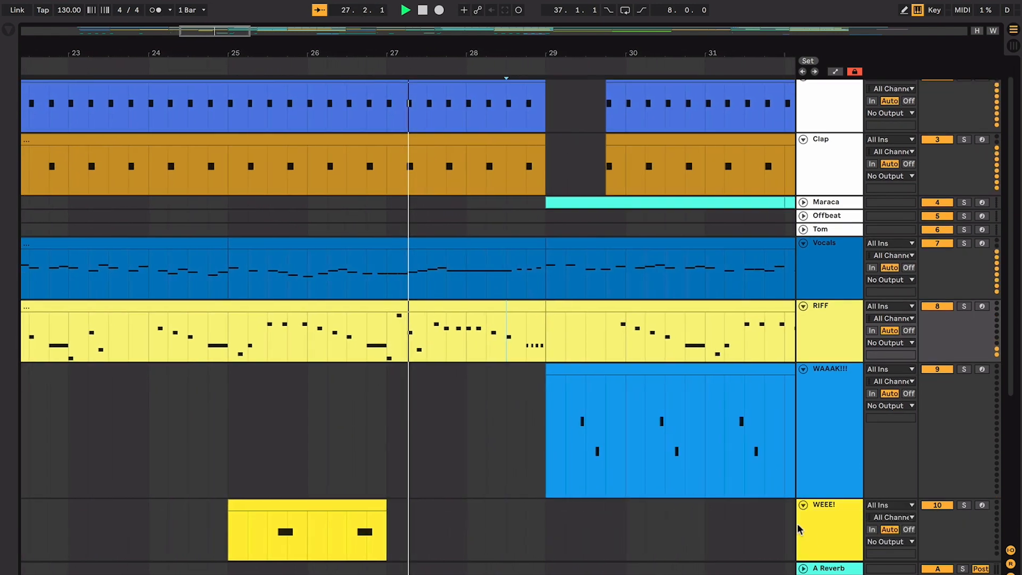
left_click(456, 318)
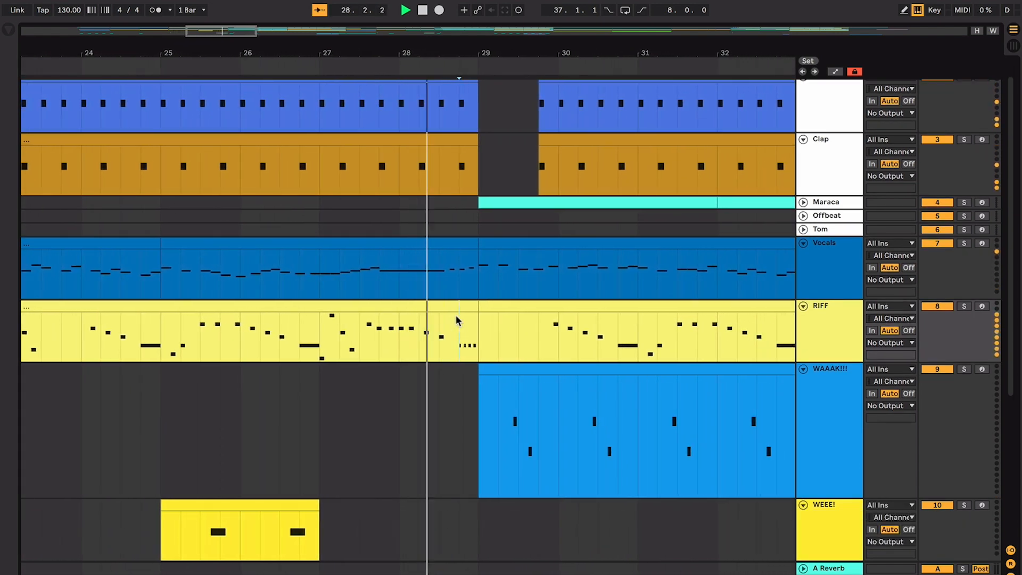
key("minus")
key("minus")
key("minus")
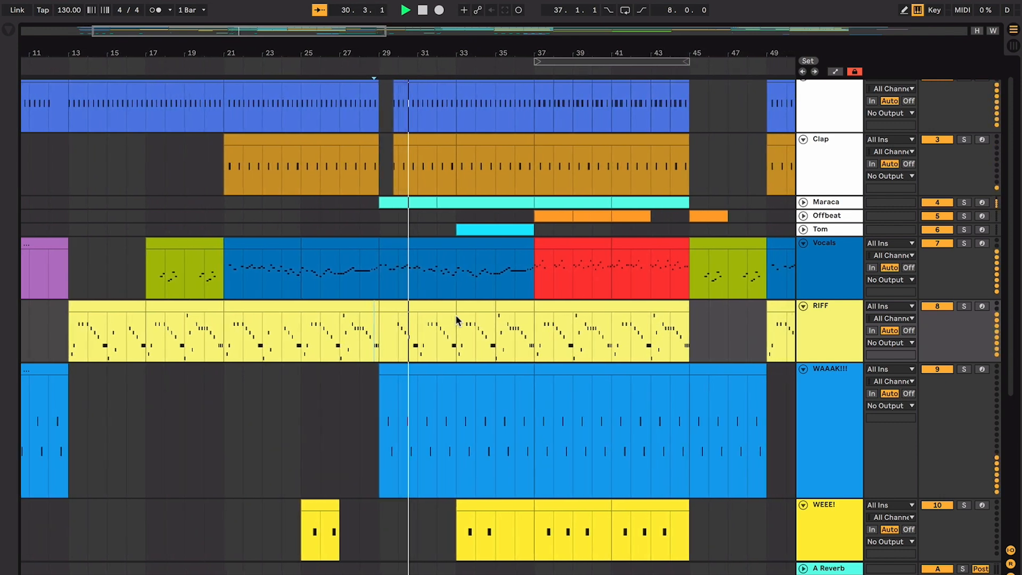
key("space")
Select the RIFF clip between bars 21 and 29 and duplicate the RIFF track.
left_click(327, 322)
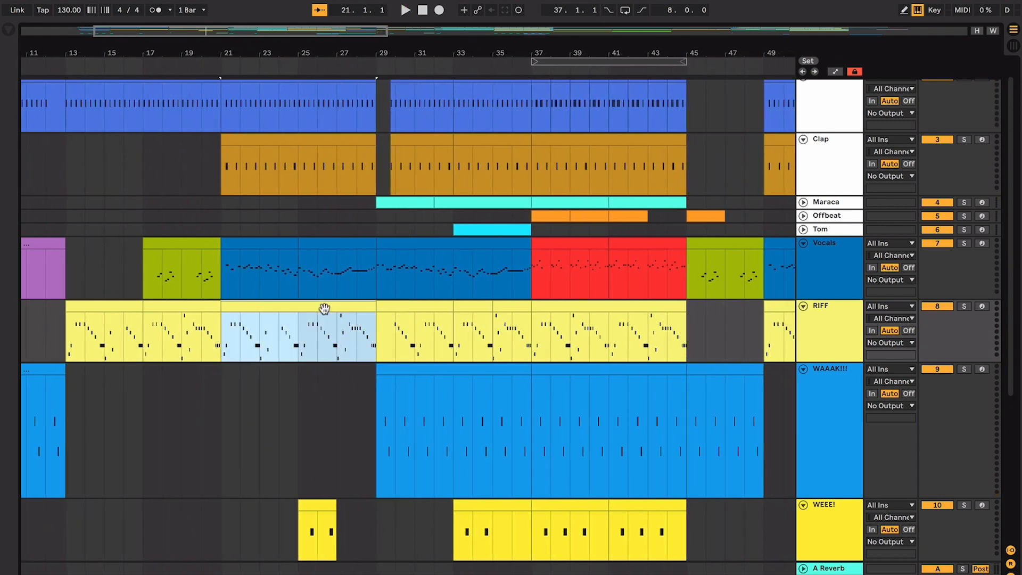
scroll(324, 308, "right", 4)
scroll(324, 308, "left", 4)
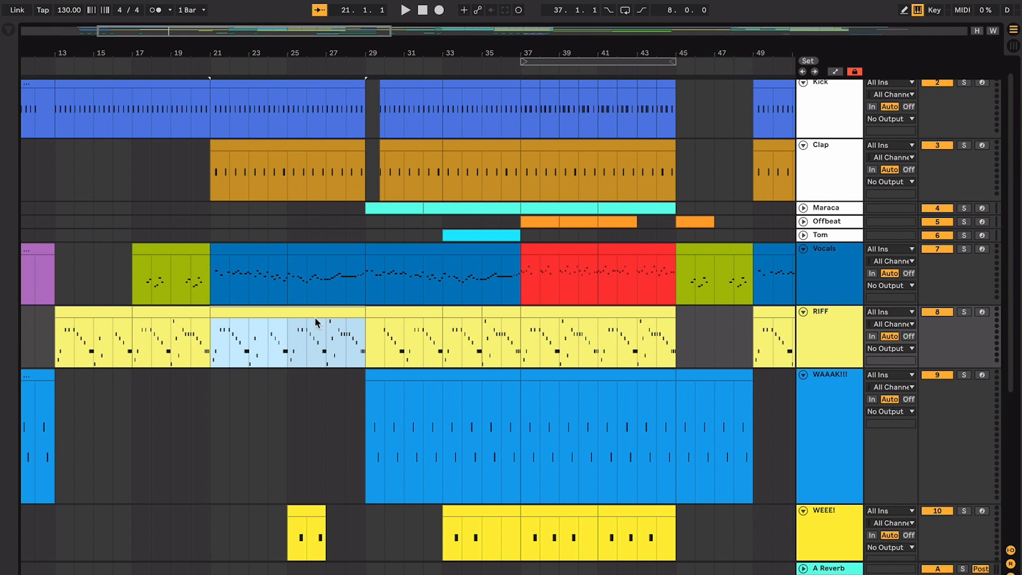
left_click(845, 309)
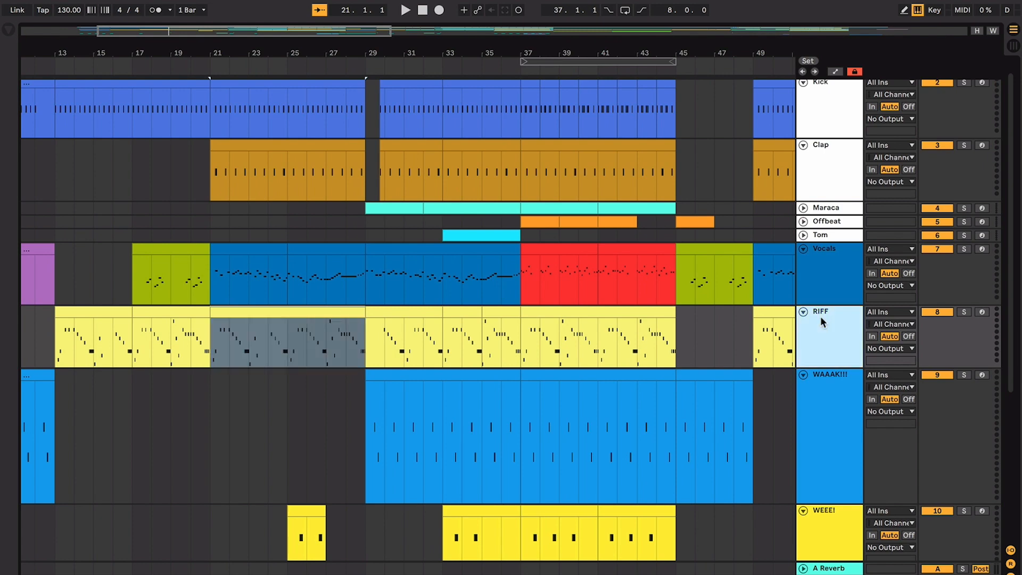
key("ctrl+d")
Consolidate the clips from bar 21 to bar 113 on the duplicated RIFF track into one clip and open it.
left_click(327, 377)
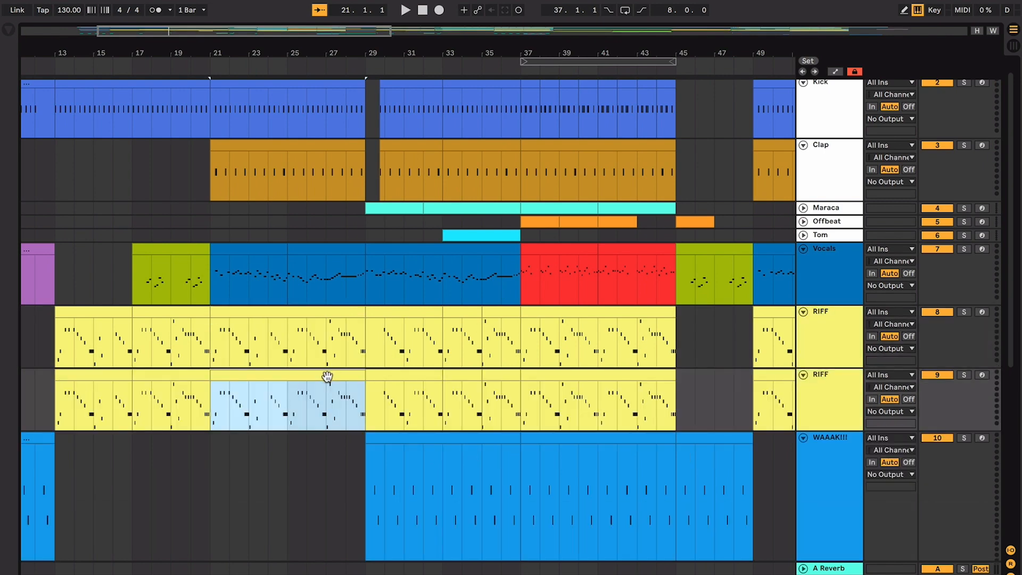
left_click(642, 376, "shift")
key("minus")
key("minus")
key("minus")
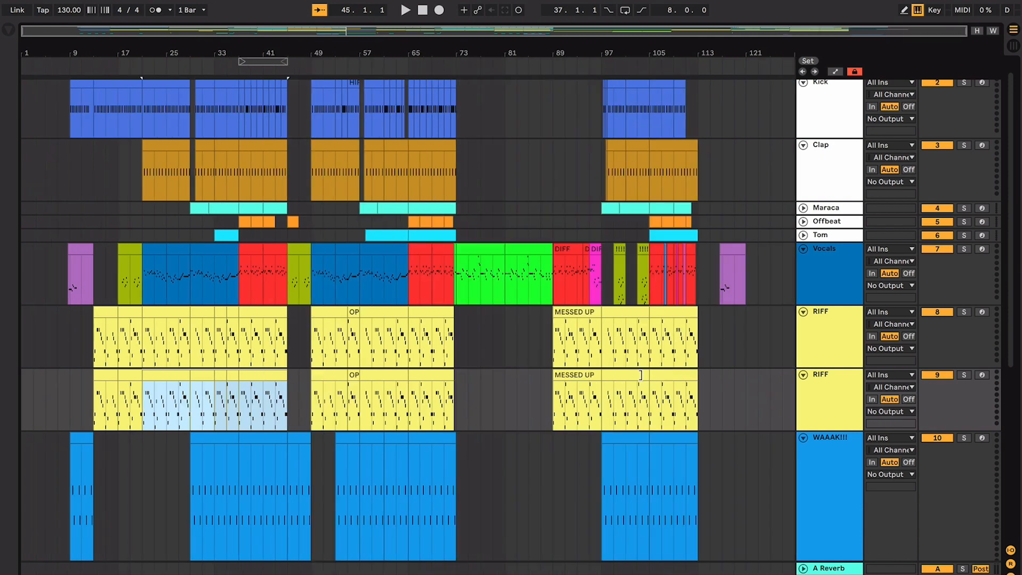
left_click(658, 377, "shift")
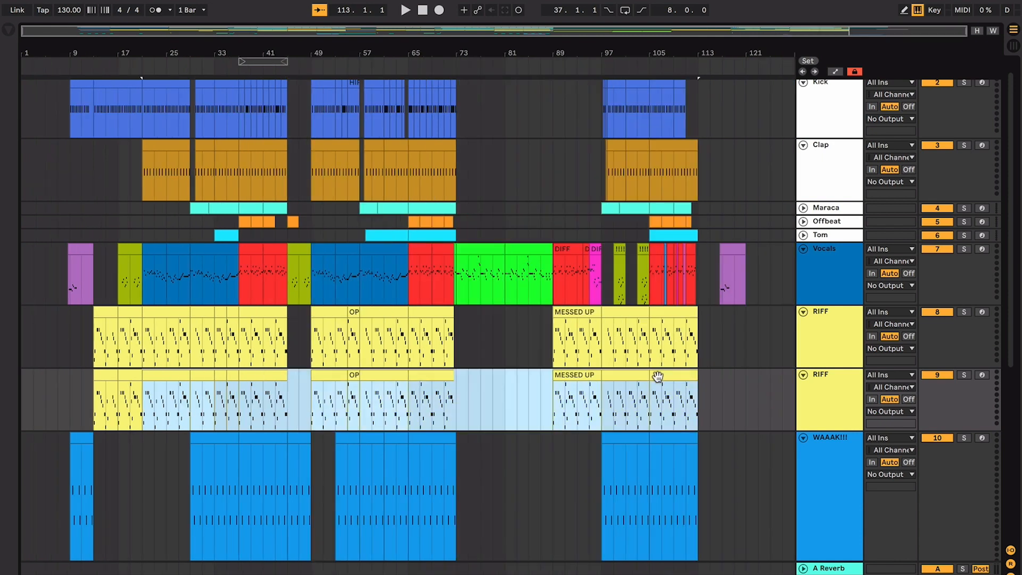
key("ctrl+j")
double_click(658, 377)
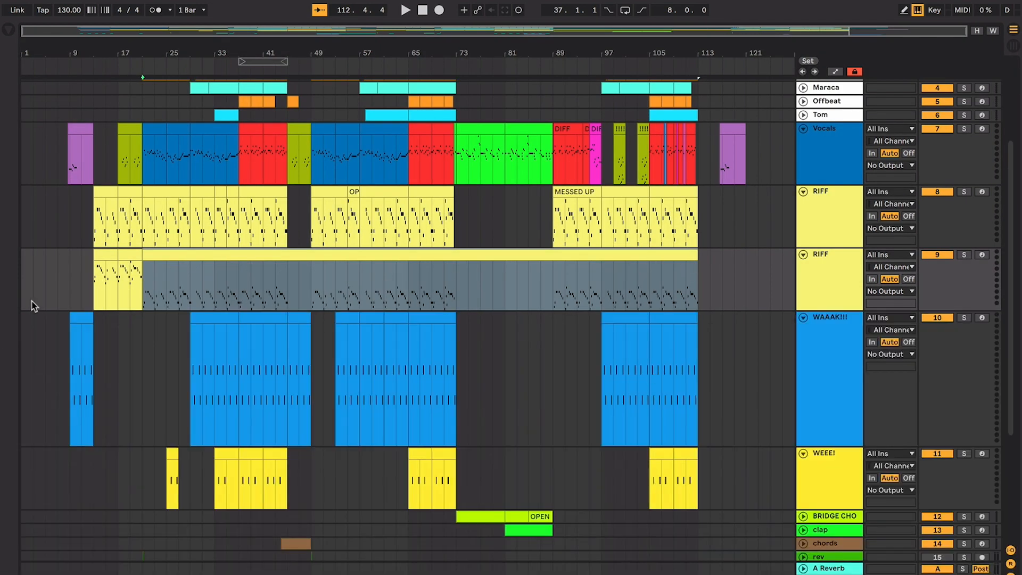
Delete the clips between bars 13 and 21 on the duplicated RIFF track and select the remaining consolidated clip.
left_click(132, 253)
left_click(110, 255)
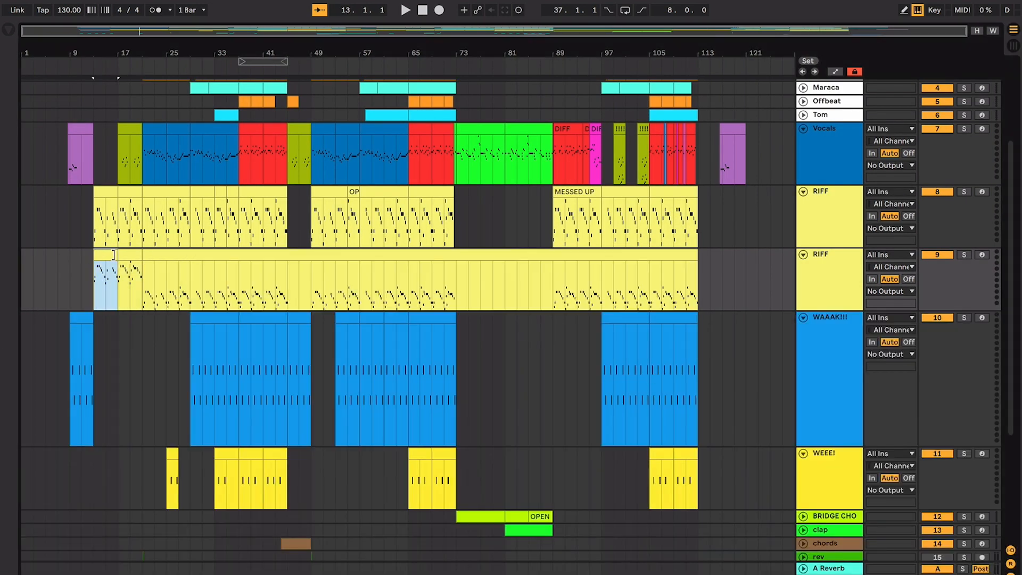
key("plus")
key("Delete")
left_click(148, 253)
key("Delete")
left_click(181, 258)
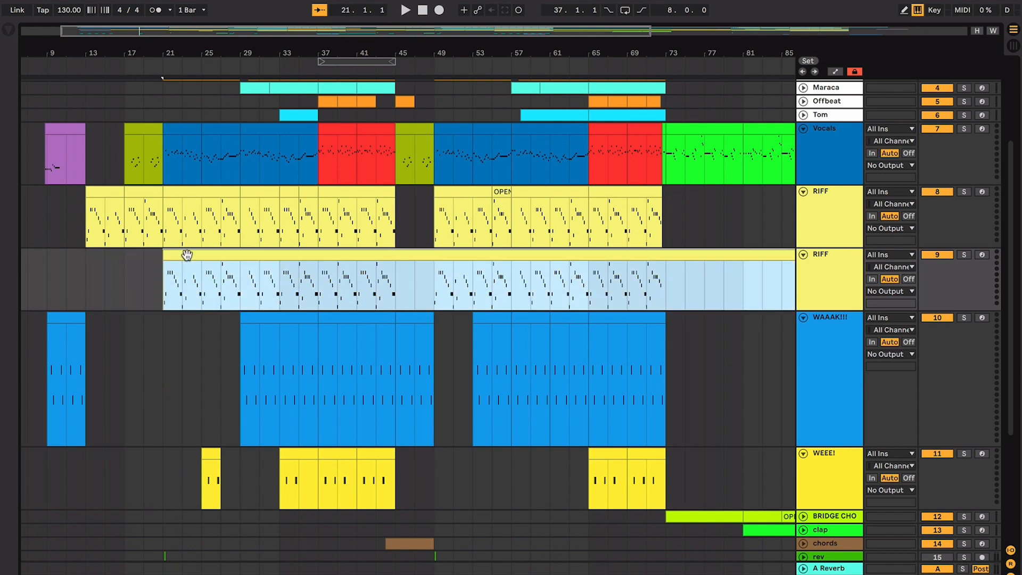
Rename the duplicated RIFF track as BASS LINE.
left_click(831, 264)
key("ctrl+r")
type("BASS")
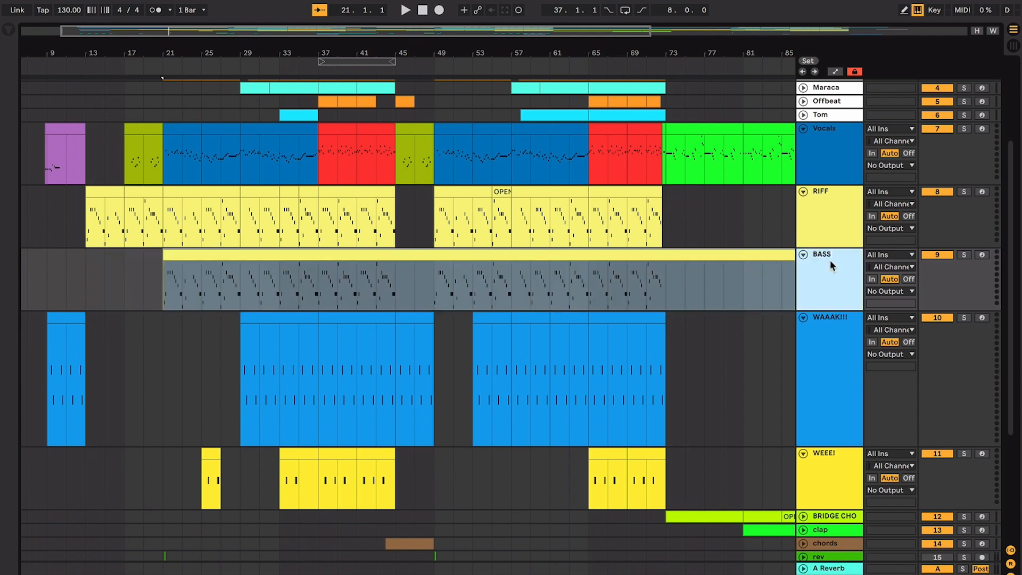
type(" LINE")
Recolour the BASS LINE track and its consolidated clip to cyan.
left_click(768, 280)
left_click(798, 276)
right_click(810, 284)
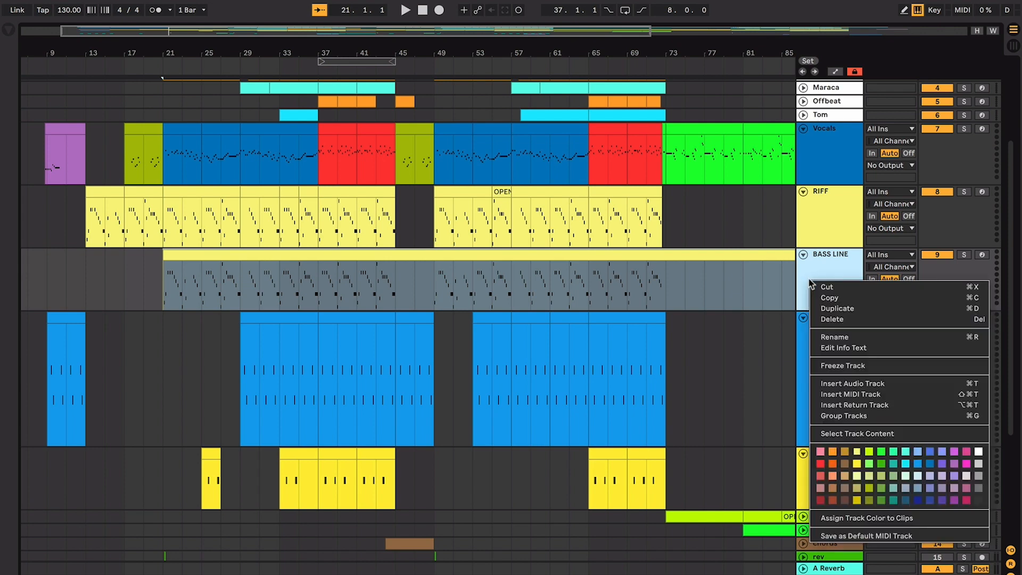
left_click(905, 465)
left_click(506, 292)
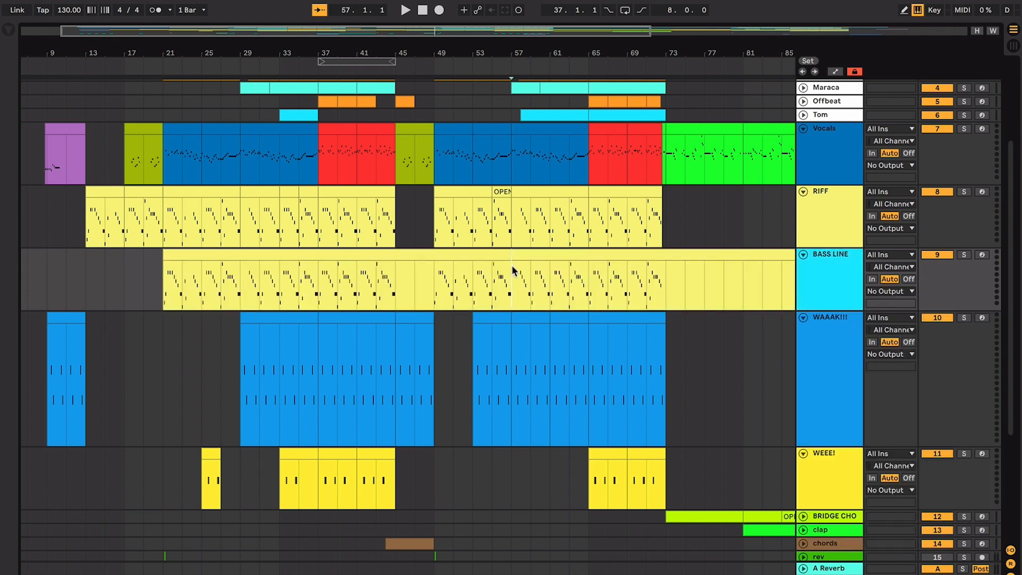
right_click(512, 271)
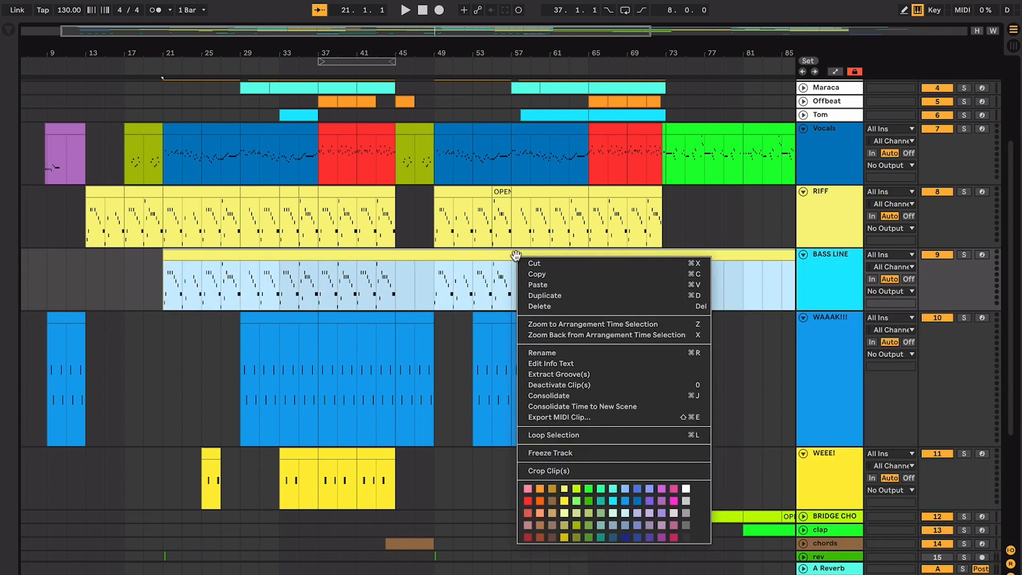
left_click(613, 504)
left_click(376, 285)
Fold all tracks in the arrangement to their minimum height.
scroll(375, 288, "down", 5)
scroll(376, 290, "up", 5)
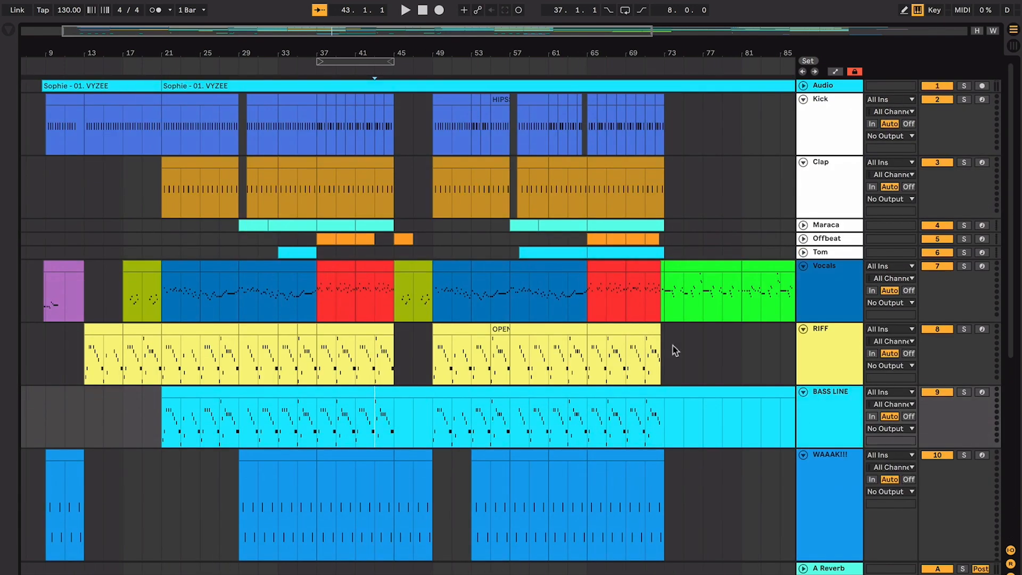
left_click(817, 422)
key("ctrl+a")
key("u")
left_click(281, 247)
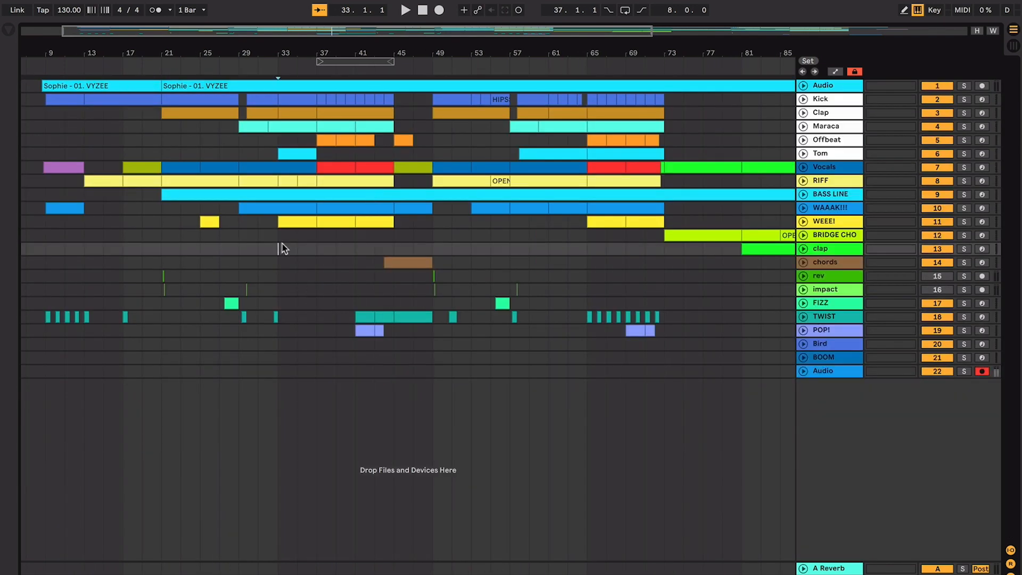
Unfold all tracks in the arrangement so their clip contents can be compared.
left_click(207, 223)
key("plus")
key("plus")
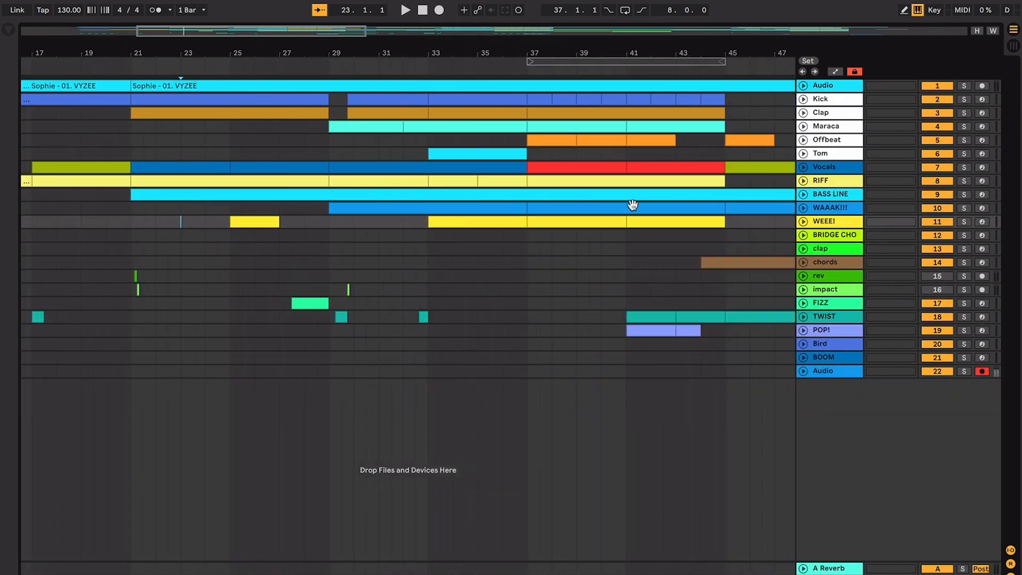
left_click(816, 197)
key("ctrl+a")
left_click(804, 192)
left_click(403, 171)
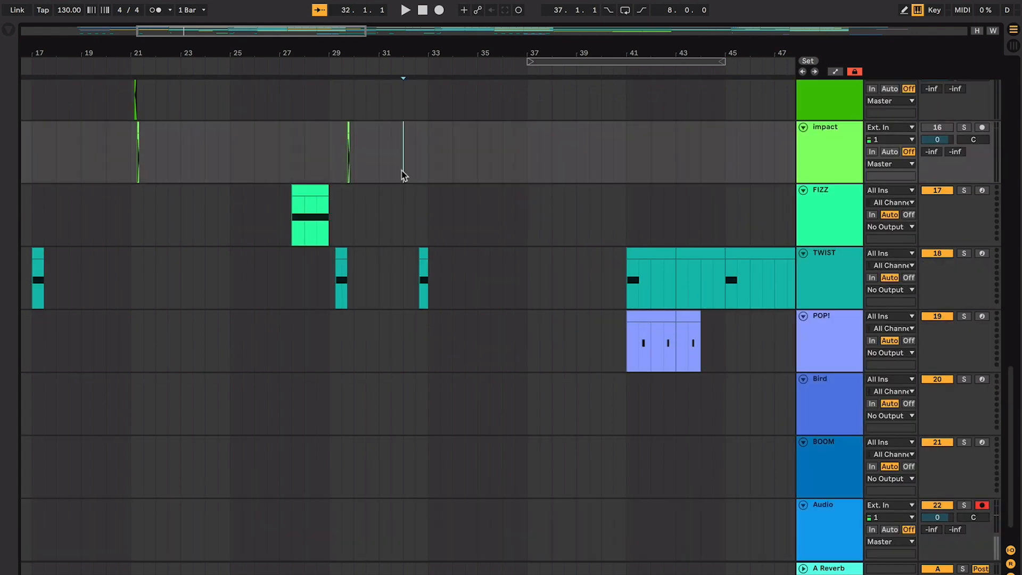
scroll(402, 172, "up", 15)
scroll(402, 172, "down", 5)
scroll(402, 171, "left", 5)
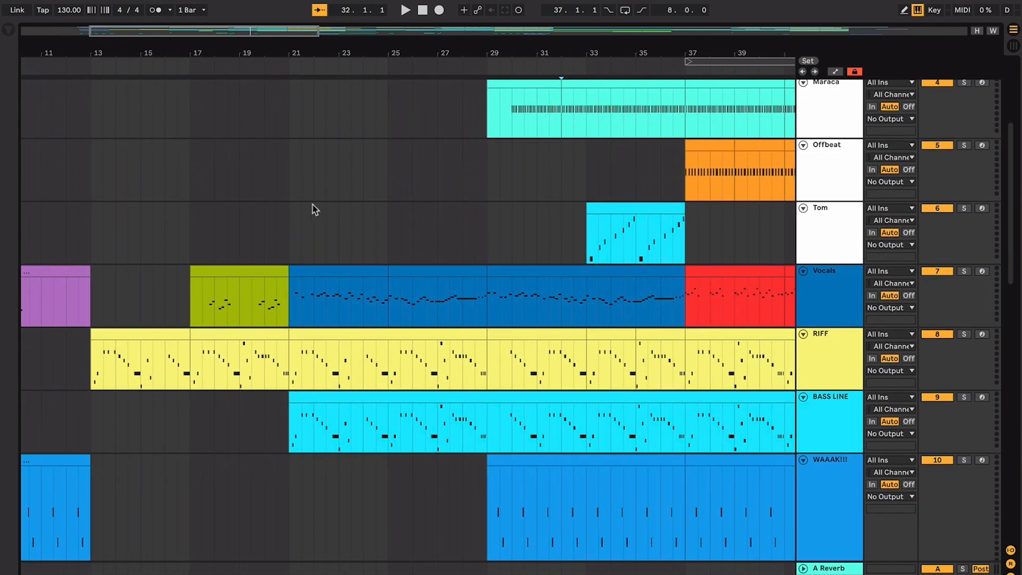
Play the arrangement from bar 21 and stop just past bar 22.
left_click(277, 236)
key("F9")
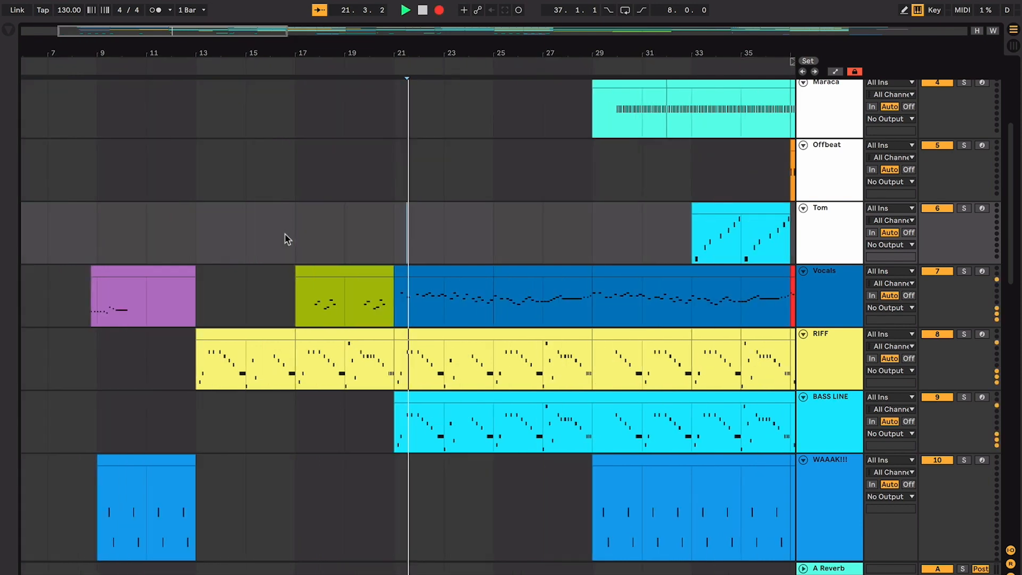
left_click(394, 226)
scroll(394, 225, "up", 4)
scroll(394, 226, "right", 3)
key("space")
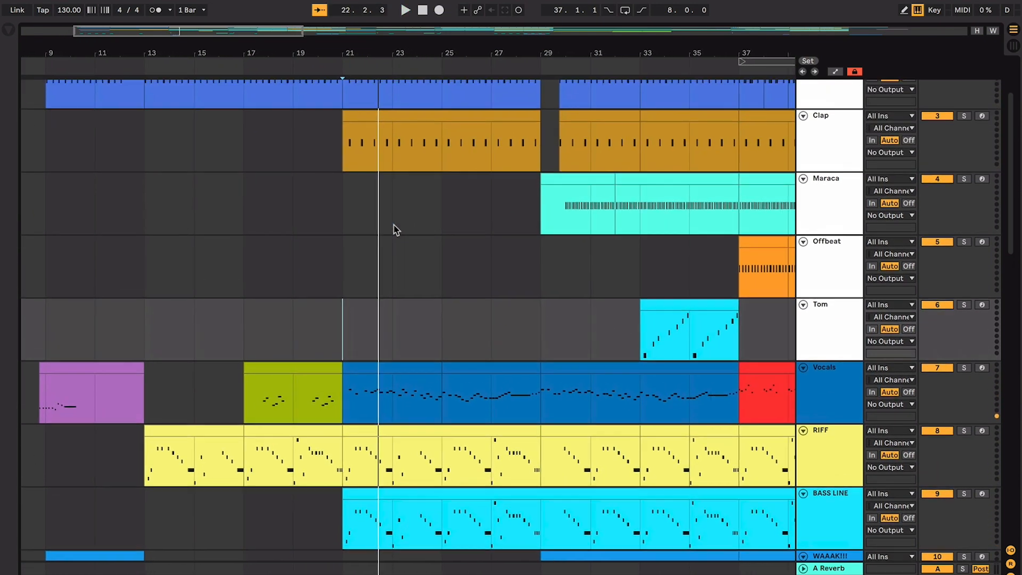
Examine the section between bars 21 and 29 and compare it with the eight bars before it.
scroll(394, 226, "down", 2)
scroll(394, 226, "right", 2)
scroll(394, 229, "up", 4)
scroll(394, 229, "right", 2)
left_click(369, 167)
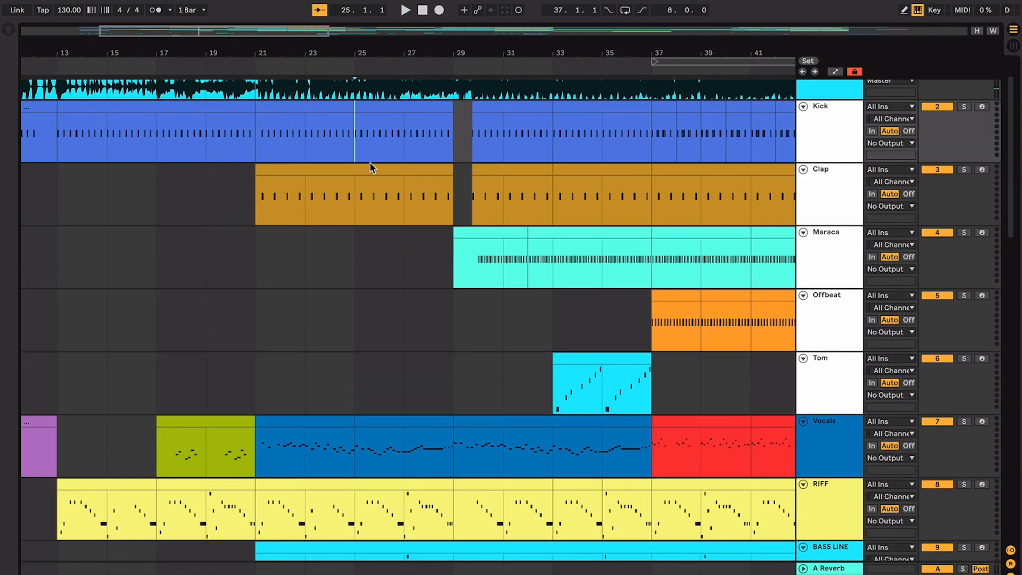
scroll(376, 197, "down", 3)
left_click(305, 237)
scroll(288, 287, "left", 3)
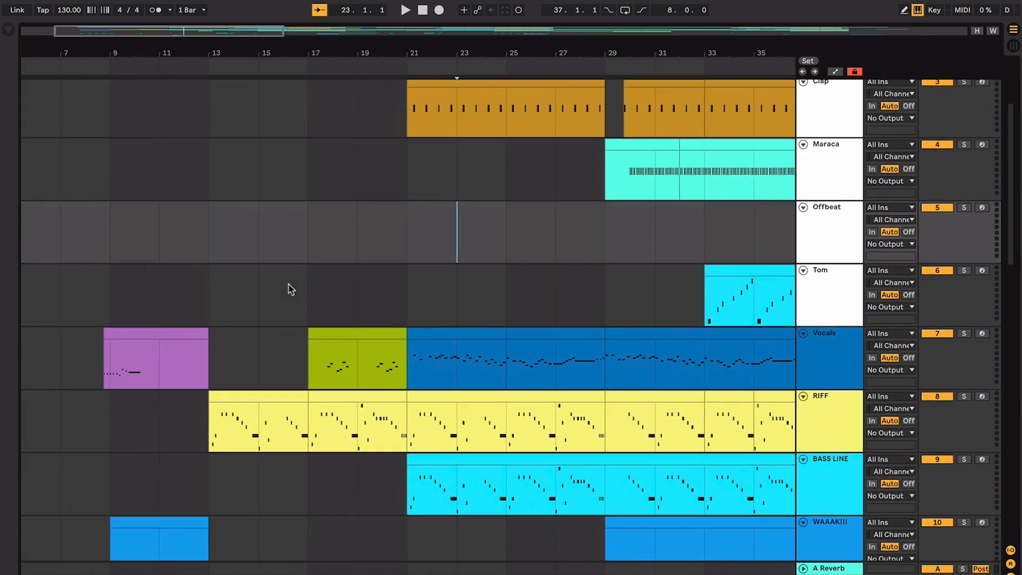
left_click_drag(179, 254, 373, 269)
left_click_drag(436, 250, 592, 246)
left_click(434, 243)
left_click(402, 266)
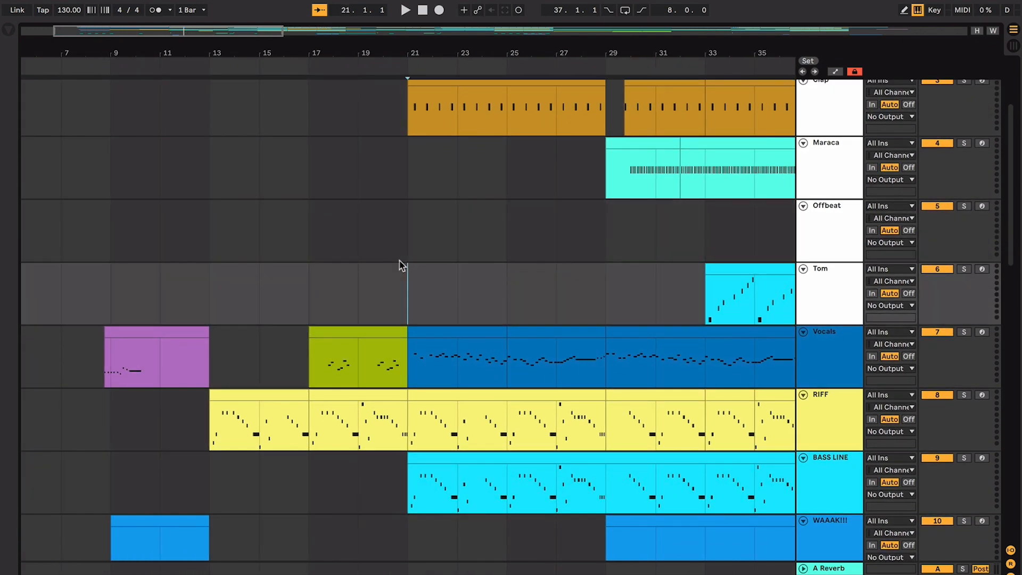
Select in turn the blue Vocals clip at bar 21, the BASS LINE clip and the Clap clip up to bar 29.
left_click(427, 342)
left_click(484, 346, "shift")
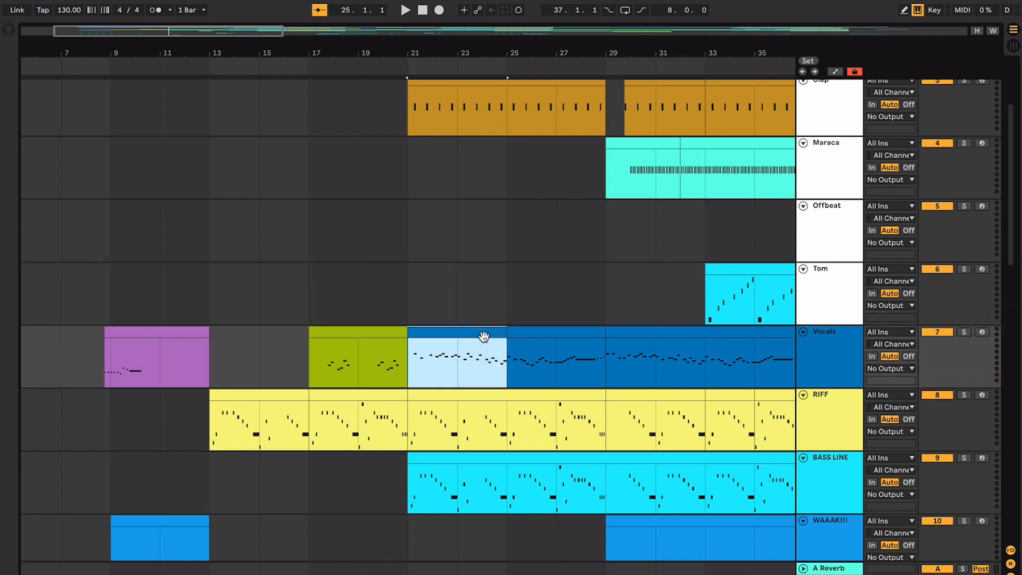
scroll(490, 340, "down", 2)
left_click(491, 427)
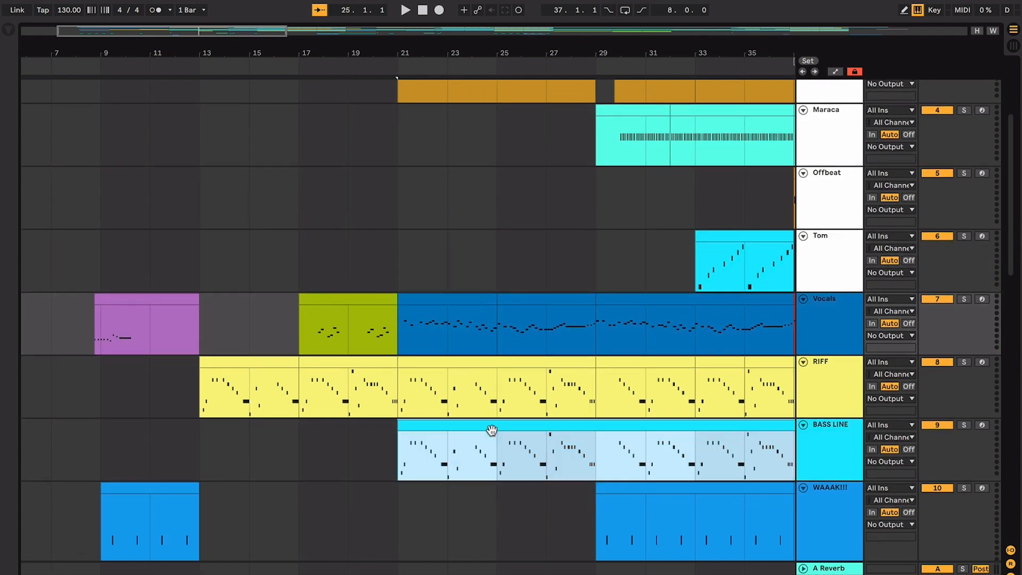
scroll(491, 429, "up", 4)
scroll(490, 355, "up", 2)
left_click(505, 249)
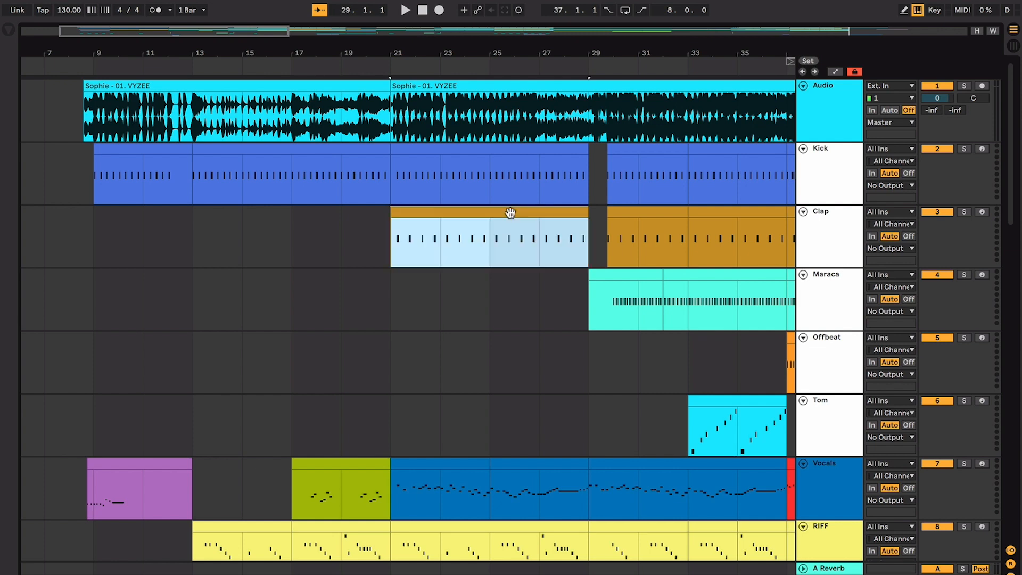
scroll(506, 242, "down", 1)
scroll(505, 238, "down", 3)
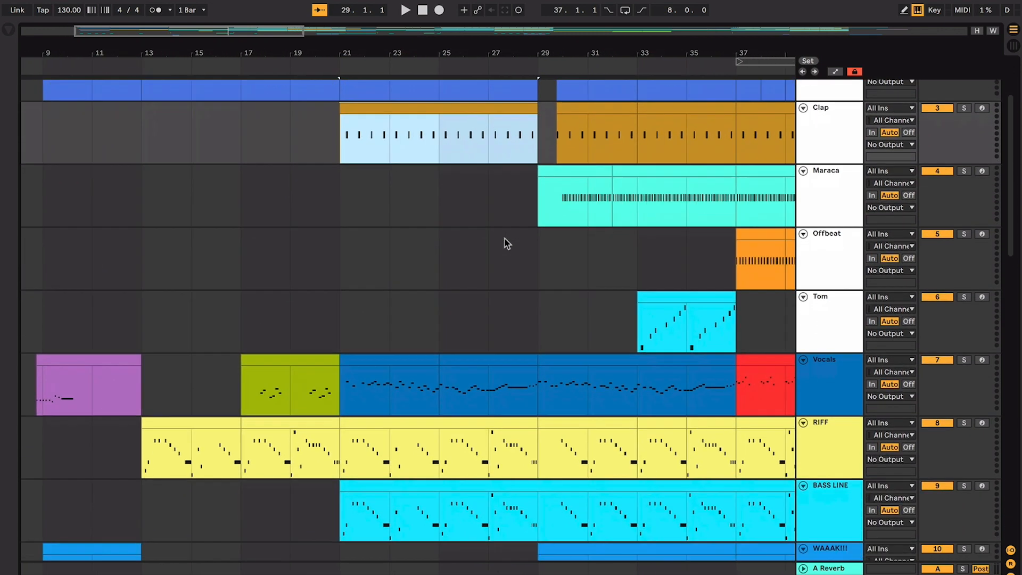
Place the insert marker at bar 28 on the Maraca track and narrow the arrangement grid.
left_click(495, 244)
scroll(495, 244, "right", 3)
scroll(496, 244, "up", 2)
scroll(495, 244, "right", 1)
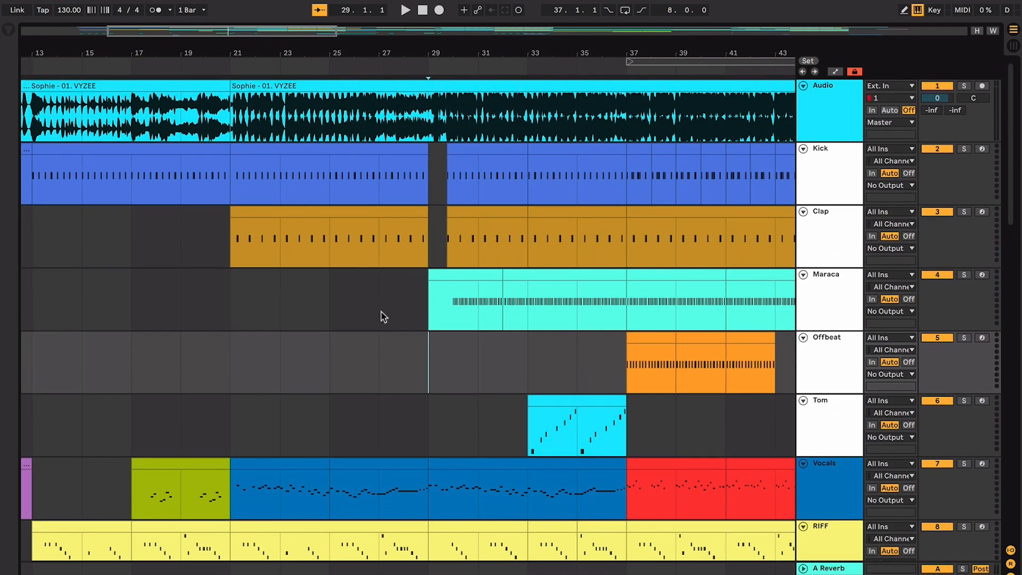
left_click(405, 315)
key("ctrl+1")
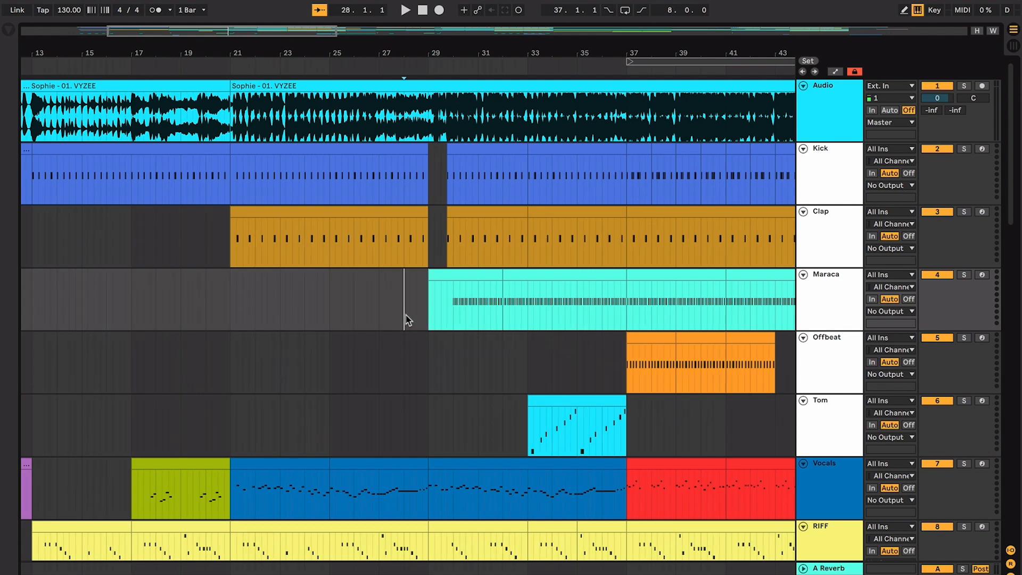
Mark the Maraca part from bar 29 to just before bar 37 and compare it with the preceding eight bars.
scroll(406, 315, "down", 2)
scroll(406, 314, "right", 1)
left_click_drag(389, 268, 584, 269)
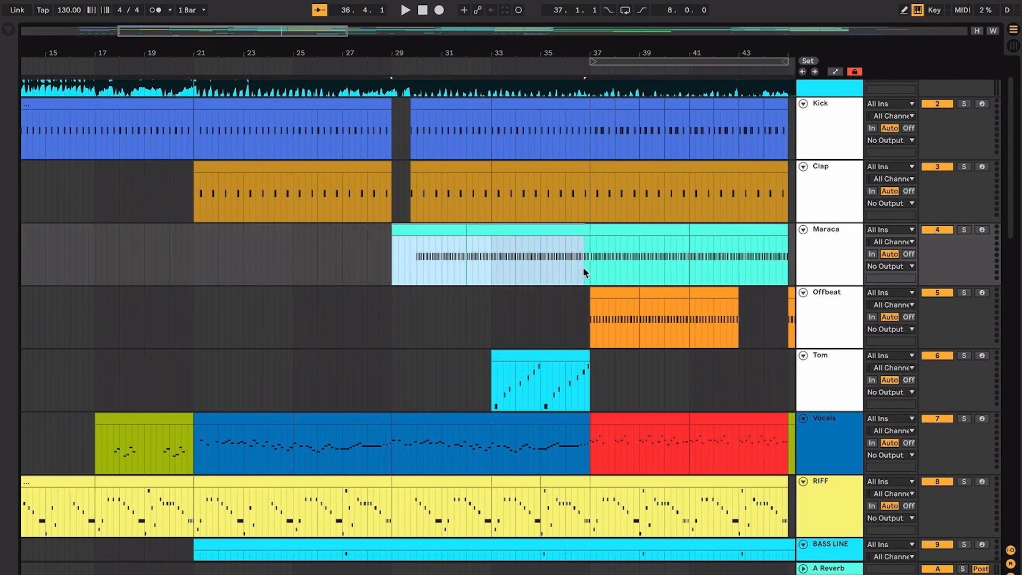
left_click(324, 278)
left_click(386, 297)
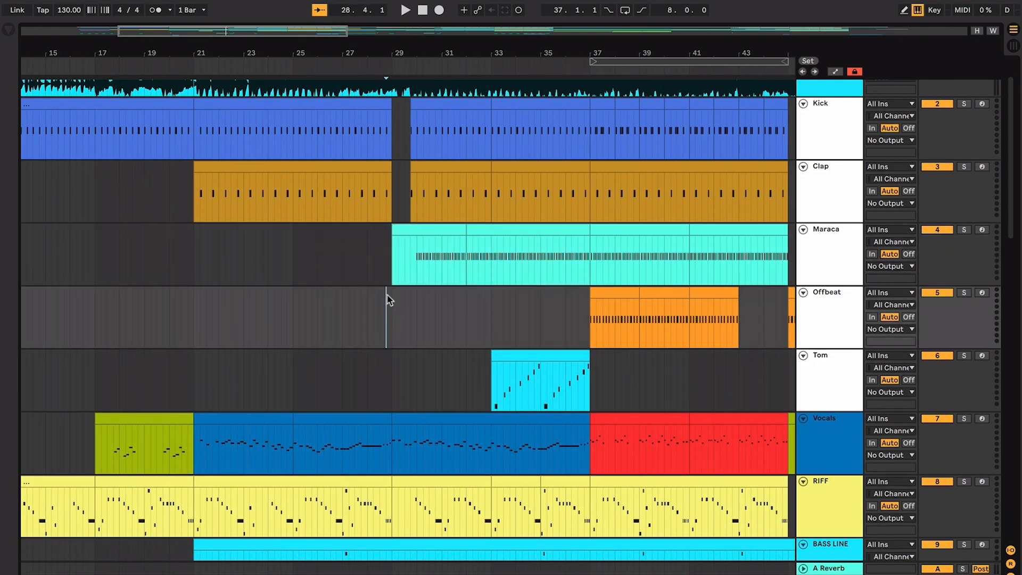
left_click_drag(393, 301, 199, 301)
left_click(382, 301)
Play the Maraca entrance from bar 27.4 to past bar 30, and place the insert marker at bar 30.
left_click(350, 279)
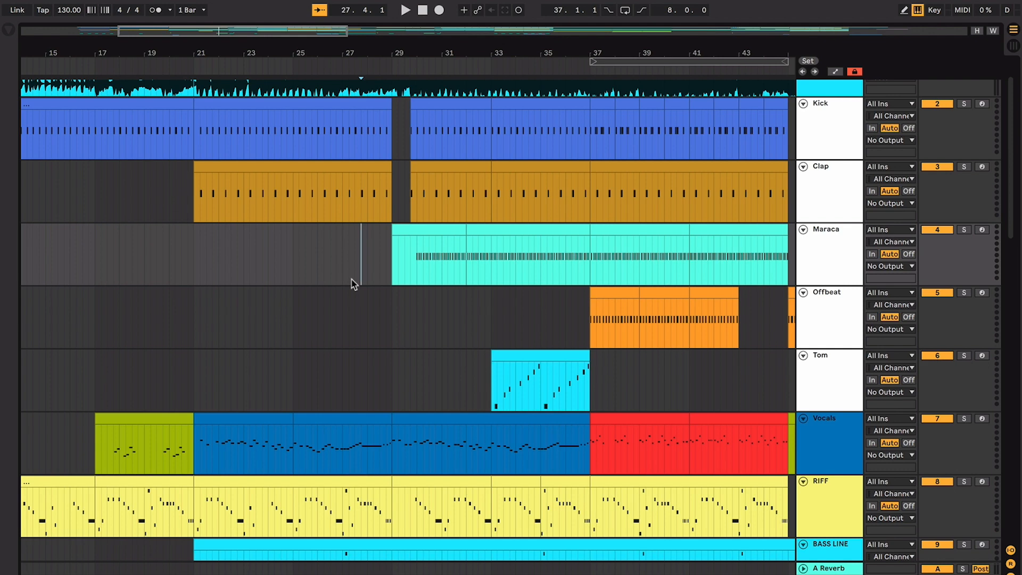
key("space")
scroll(353, 283, "up", 5)
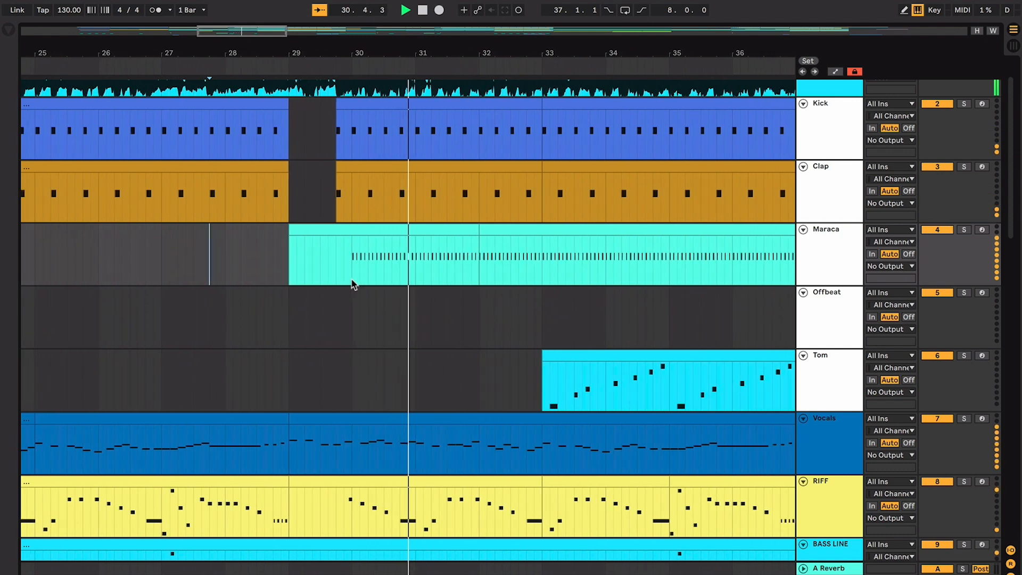
left_click(318, 260)
key("space")
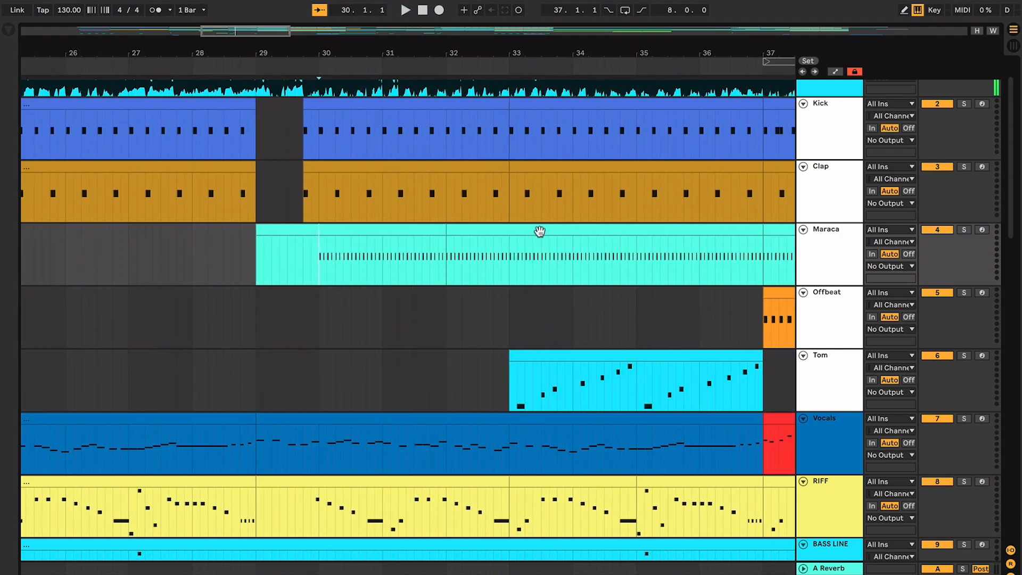
Split the Maraca clip at bar 30, open the piece from bar 30 to 32 to examine its notes, and close it.
scroll(392, 240, "down", 5)
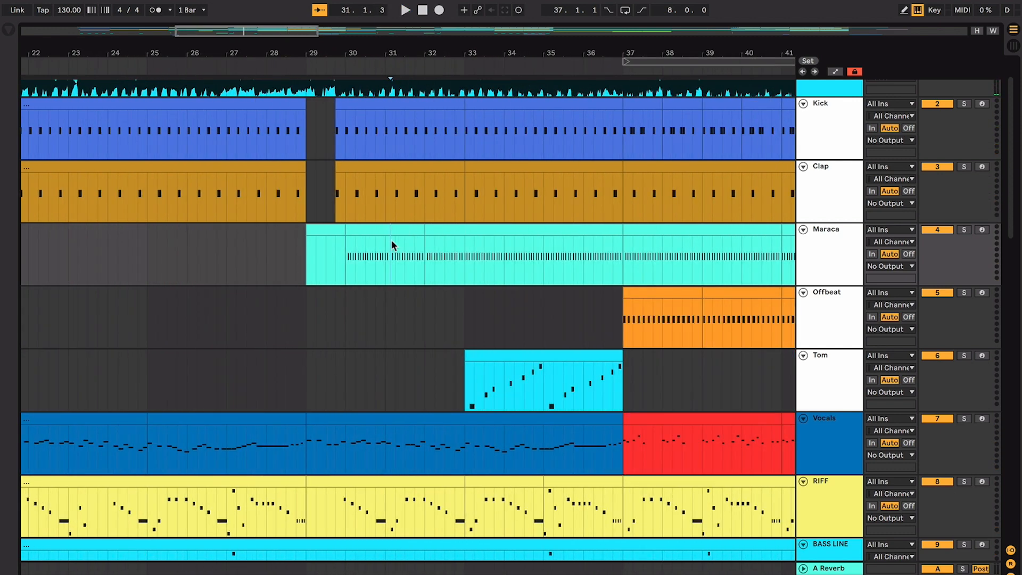
left_click(390, 237)
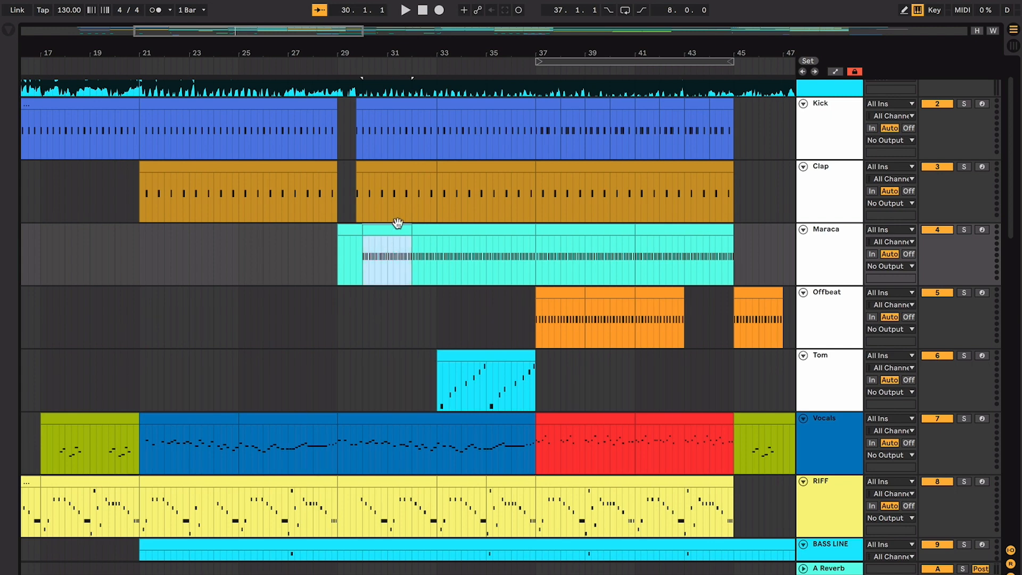
double_click(395, 228)
left_click(293, 461)
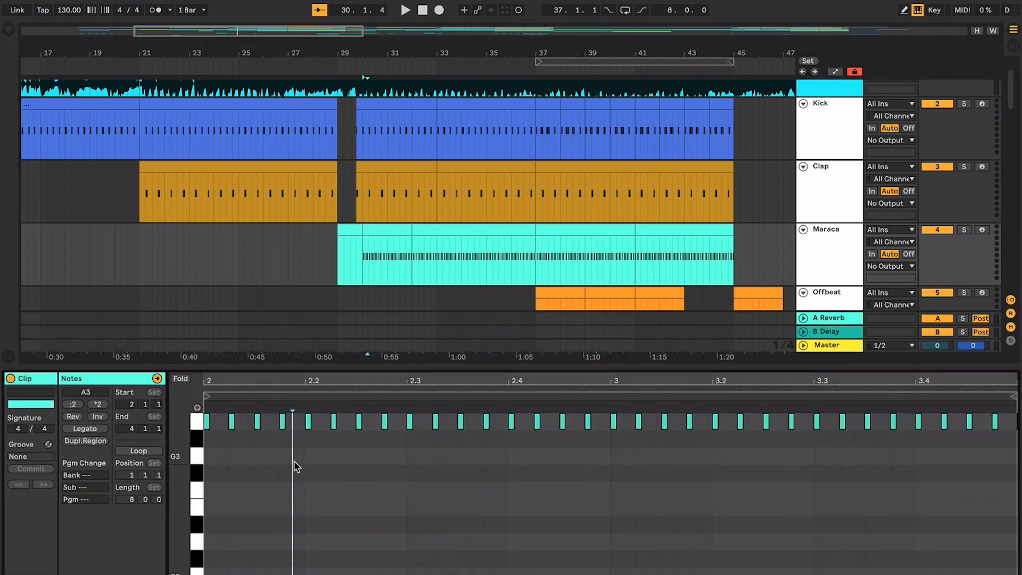
key("plus")
key("plus")
left_click(396, 483)
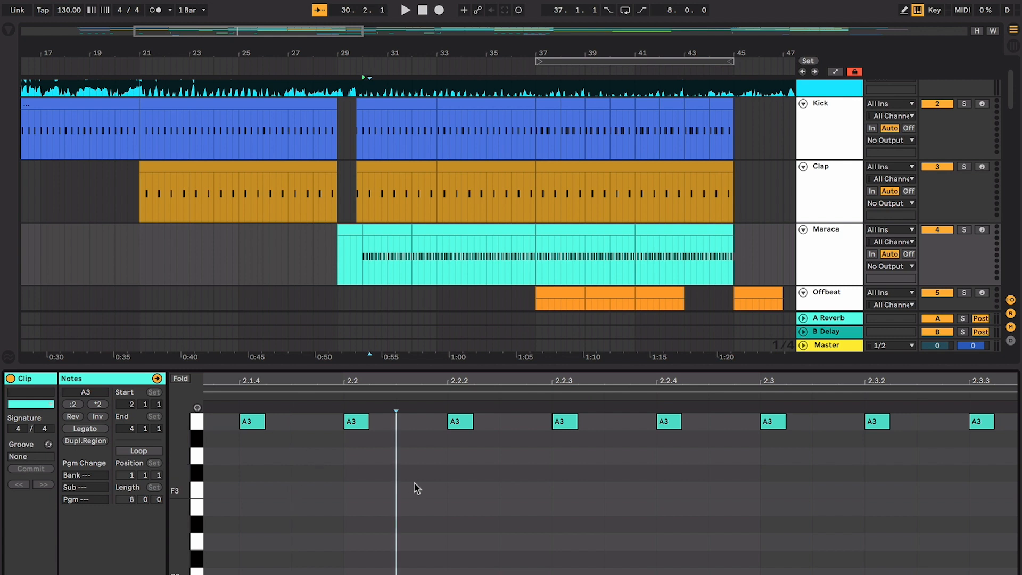
key("ctrl+alt+l")
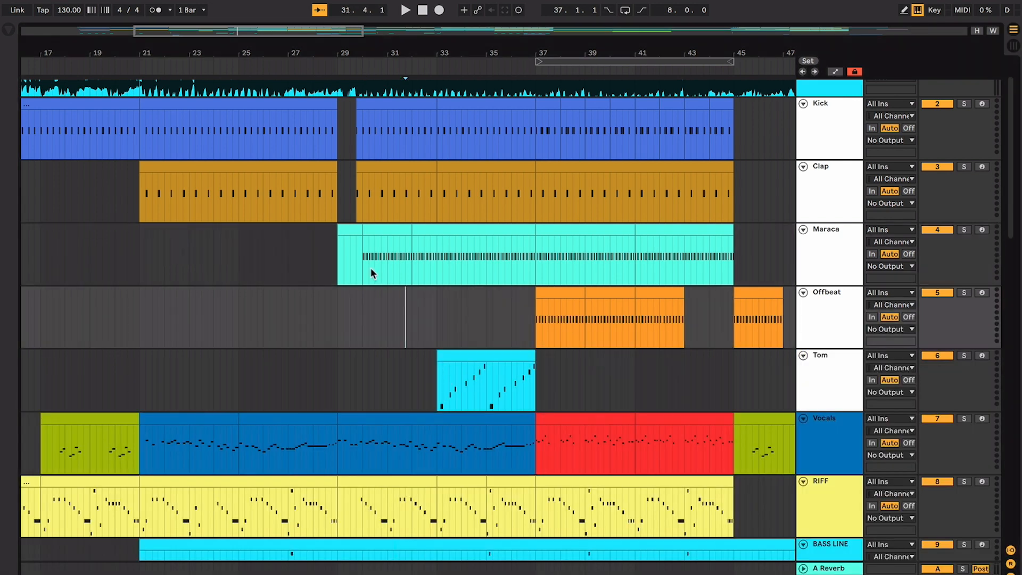
Select the shared gap in the Kick and Clap tracks from bar 29 to 29.4 to examine the break.
left_click(370, 267)
key("plus")
scroll(373, 272, "left", 2)
scroll(372, 273, "up", 2)
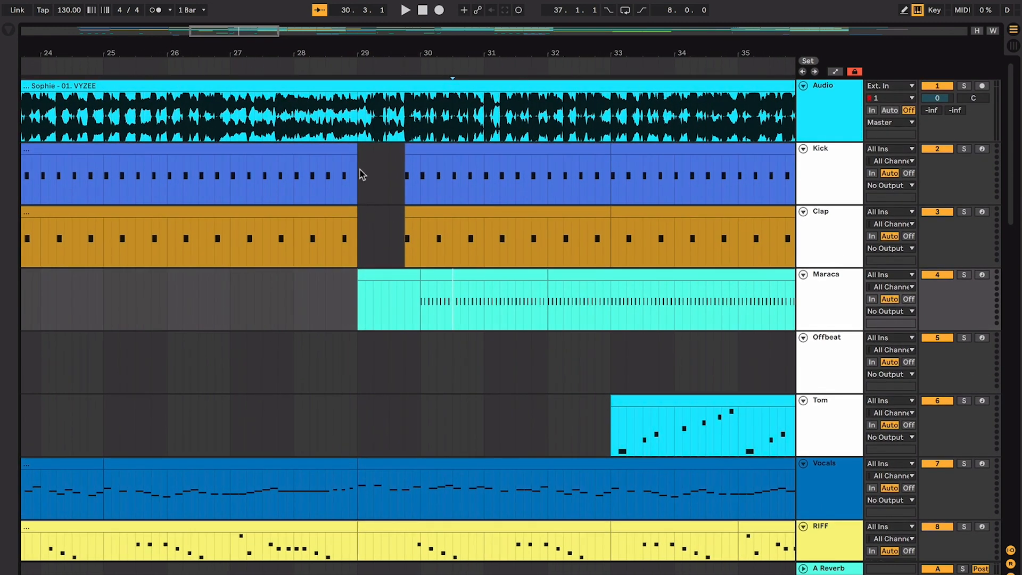
left_click_drag(361, 175, 401, 219)
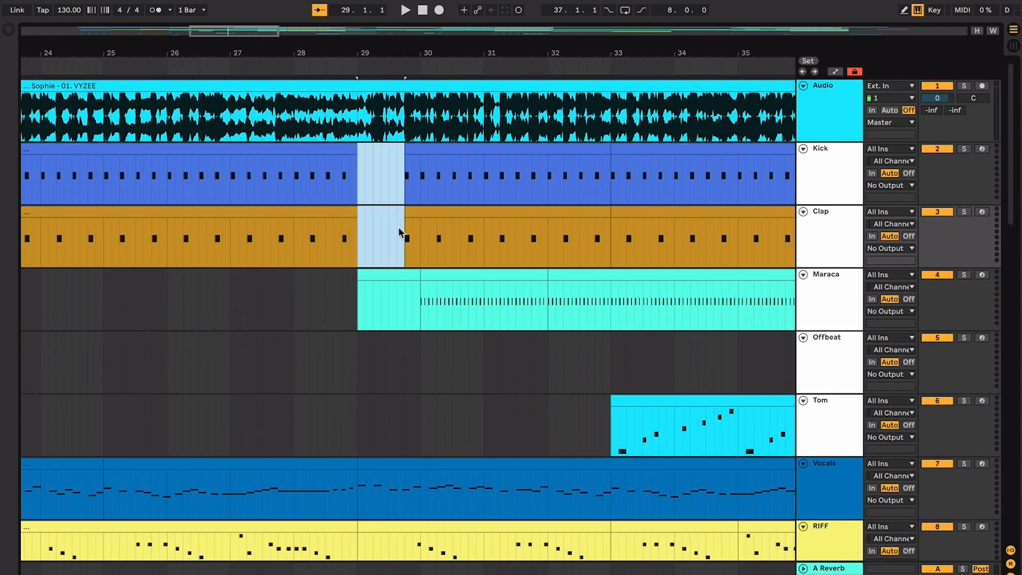
key("Delete")
left_click(343, 210)
left_click(397, 180)
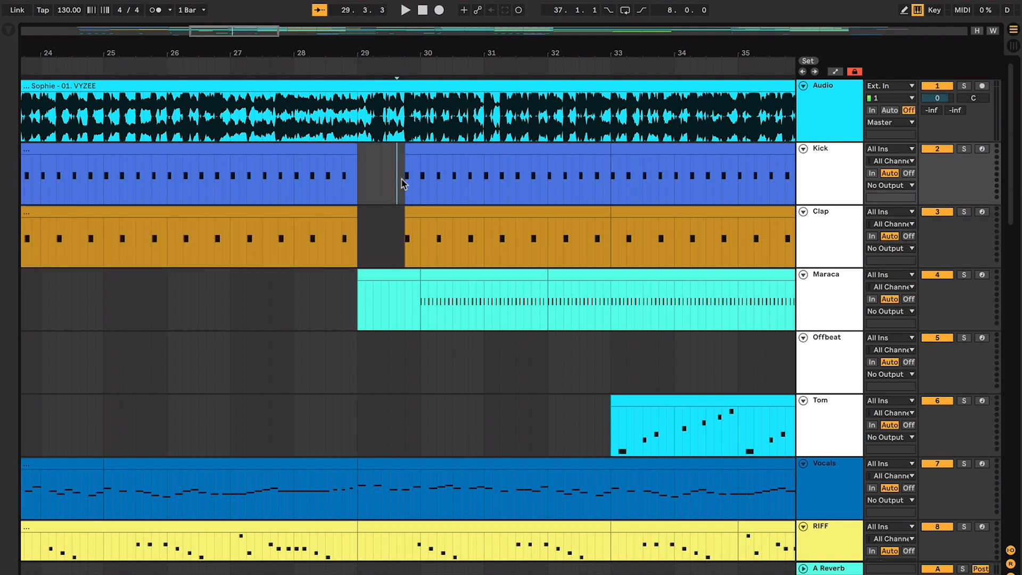
Play the Kick and Clap break from bar 29 to hear how the drums return.
key("plus")
key("plus")
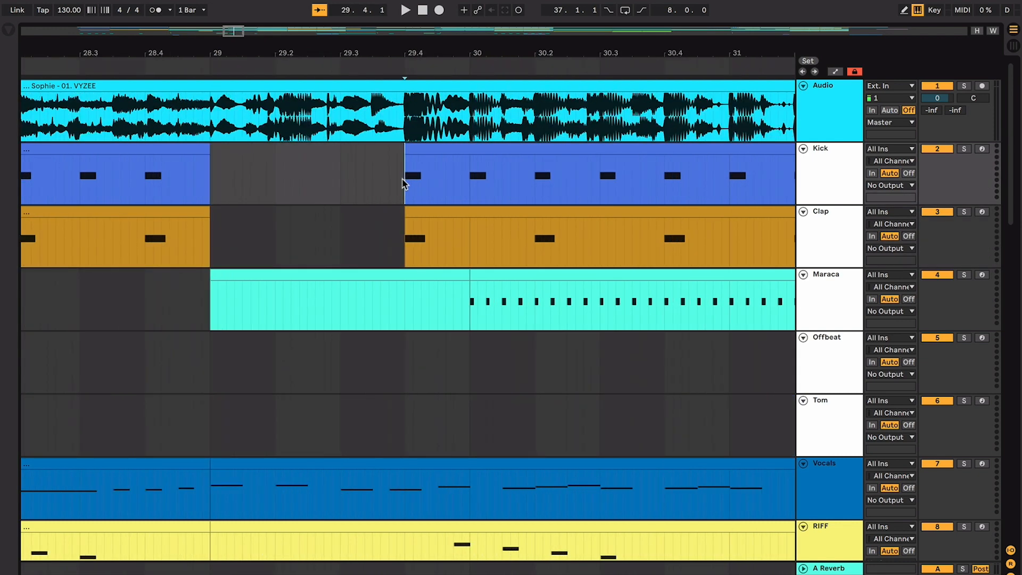
left_click(213, 246)
key("space")
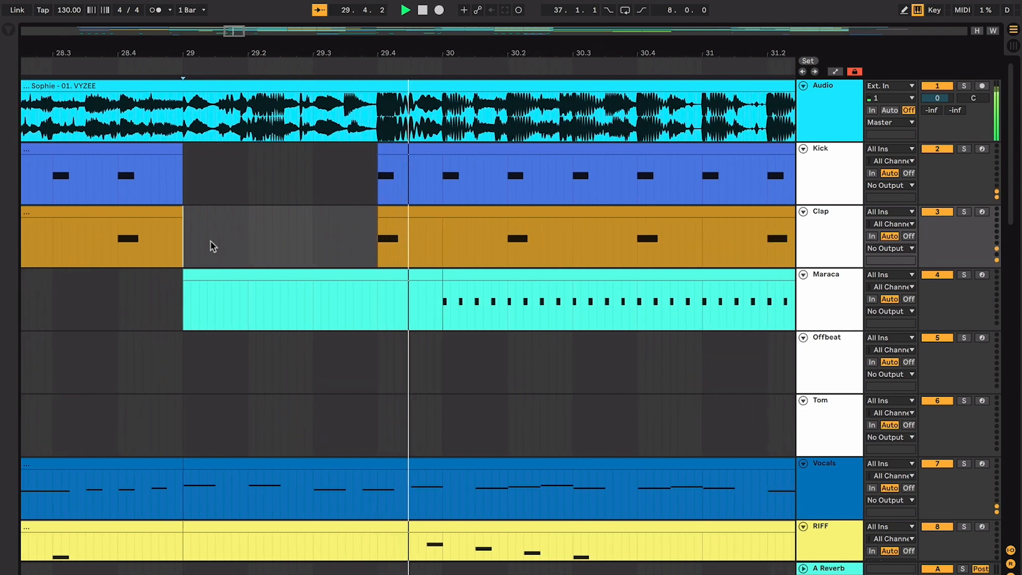
key("space")
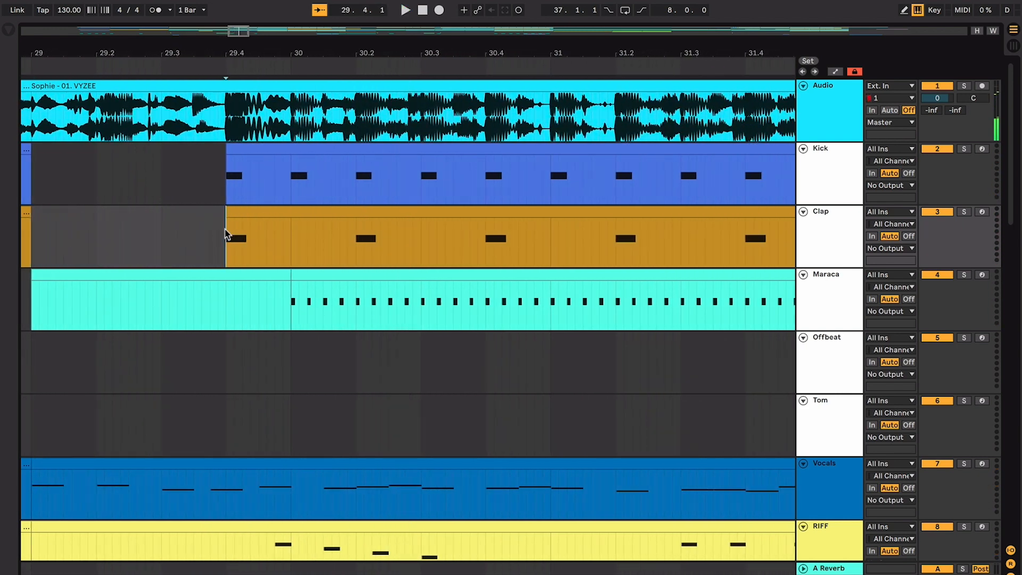
Play from 29.4 and trim the start of the Kick clip after the break to bar 30.
left_click_drag(225, 234, 291, 179)
left_click(291, 179)
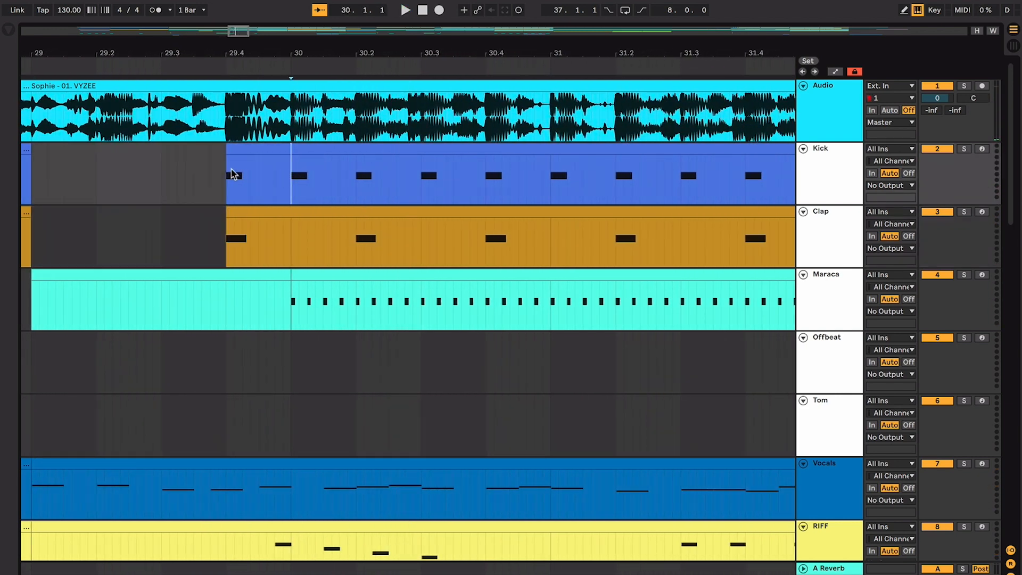
key("space")
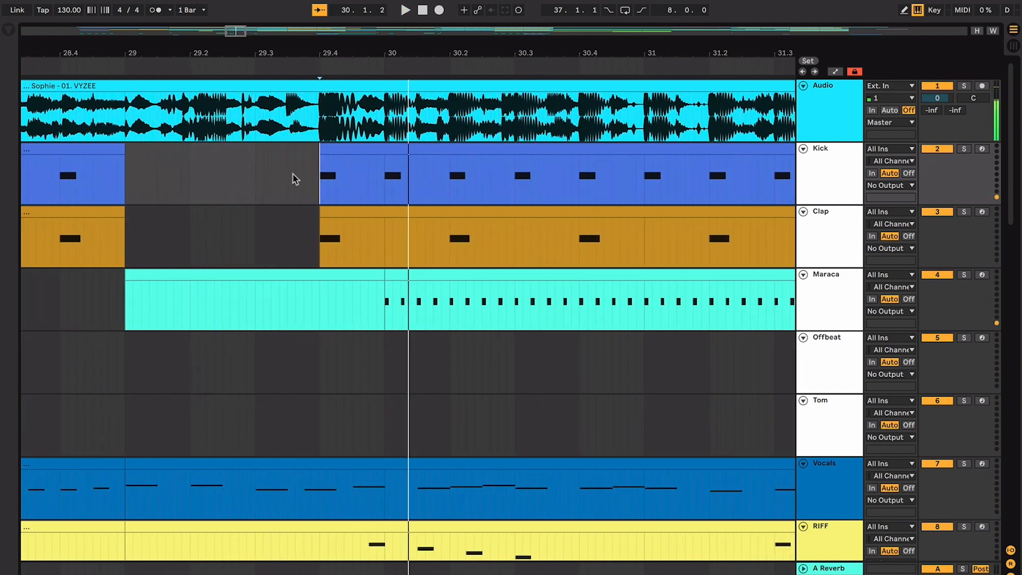
left_click_drag(320, 152, 385, 152)
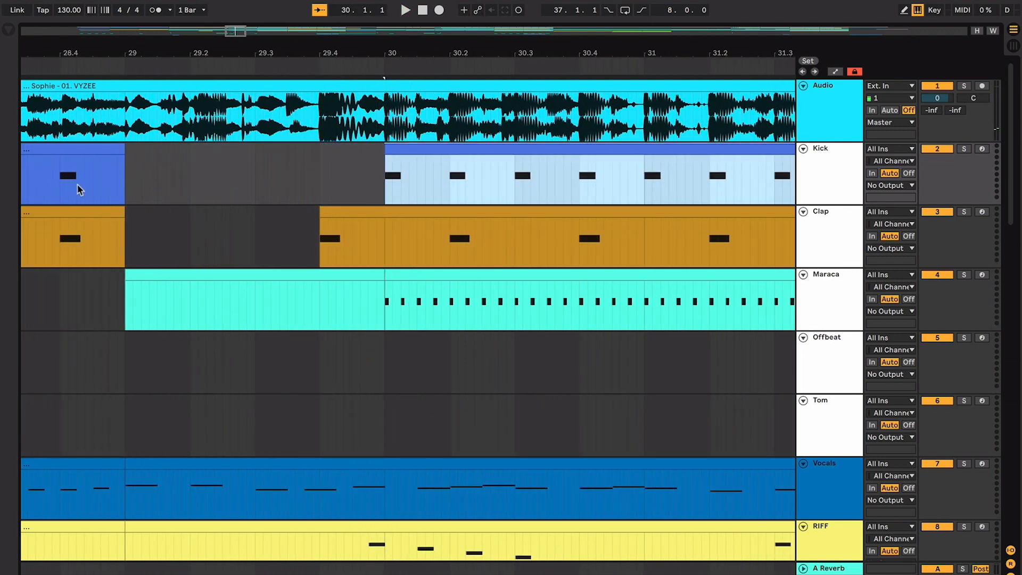
Play from just before bar 29 to bar 30 and examine the impact, FIZZ and TWIST tracks around the break.
left_click(79, 188)
key("space")
scroll(313, 269, "down", 10)
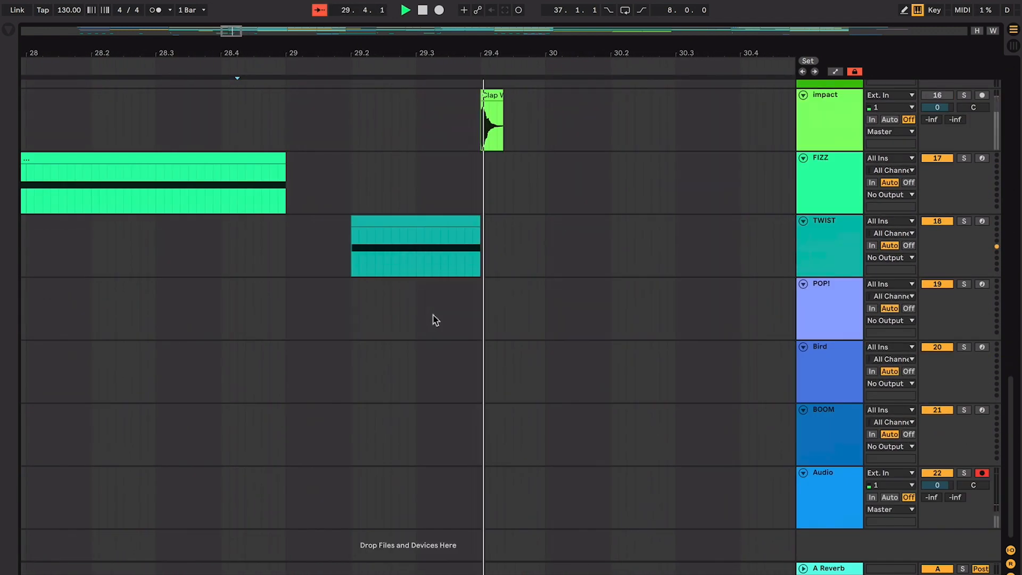
left_click(417, 232)
left_click(261, 248)
key("space")
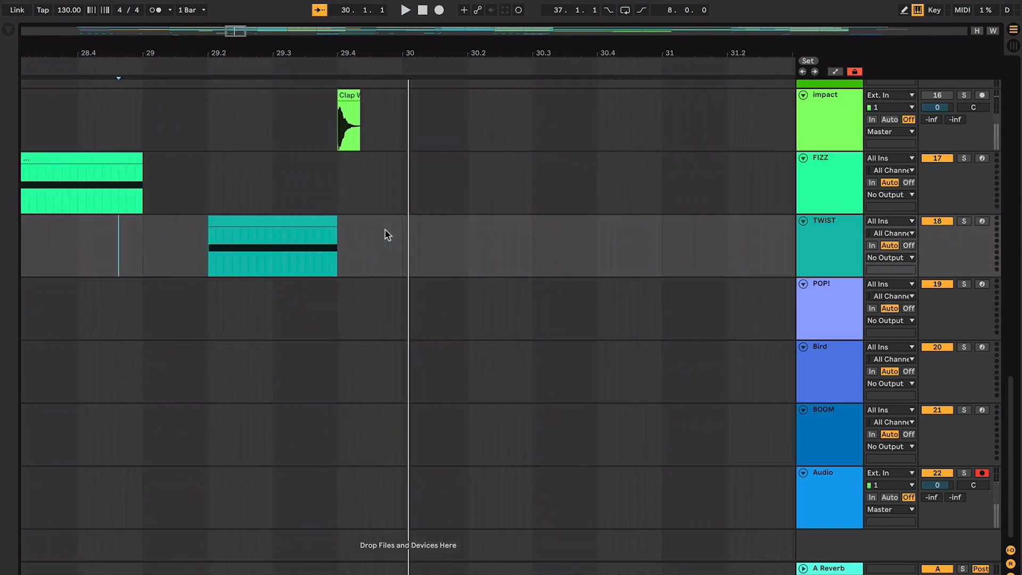
key("space")
Select the TWIST clip from 29.2 to 29.4 and play the break from bar 29 to hear it.
scroll(387, 235, "up", 4)
left_click(337, 331)
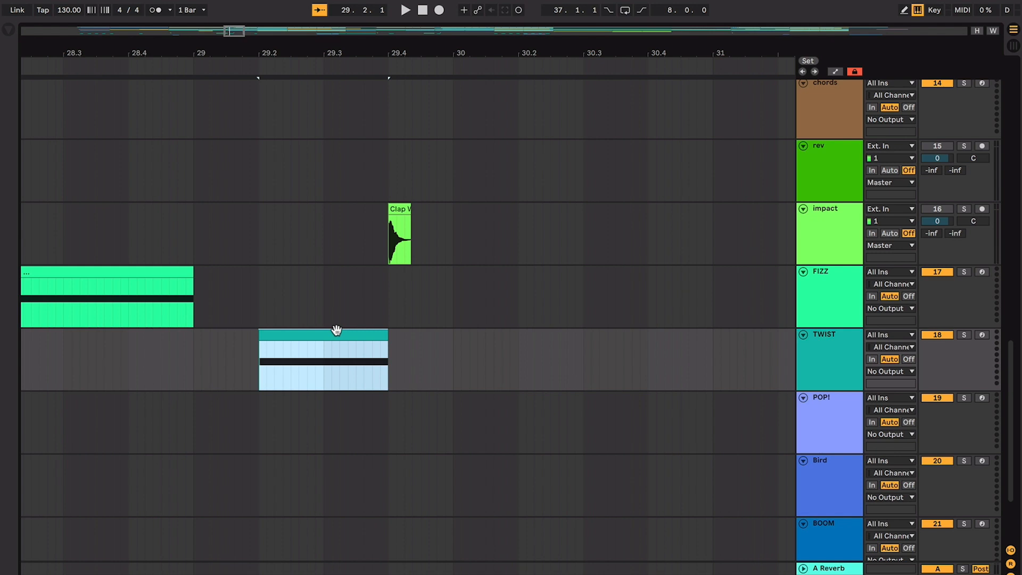
left_click(185, 362)
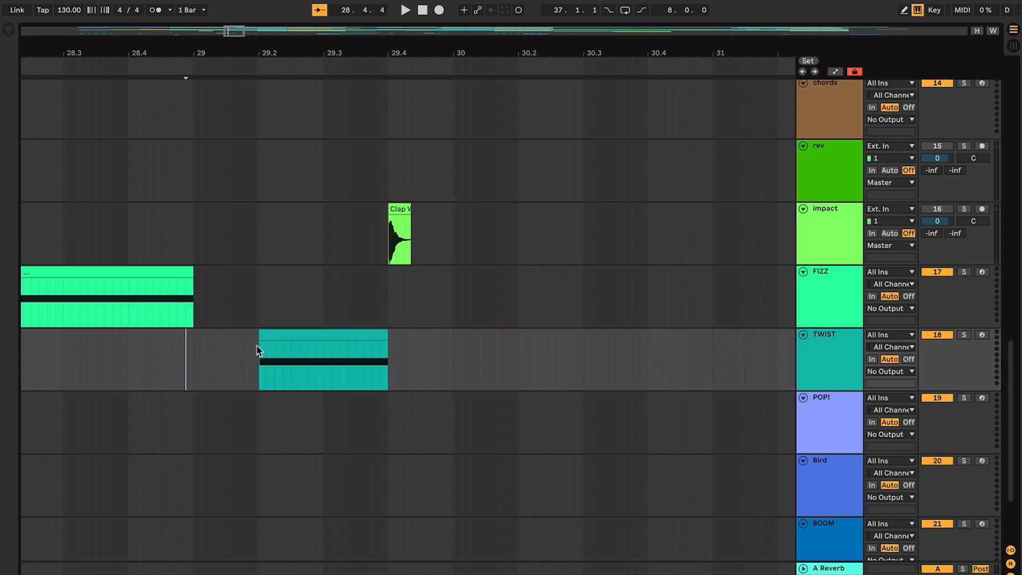
left_click(283, 333)
left_click(192, 349)
key("space")
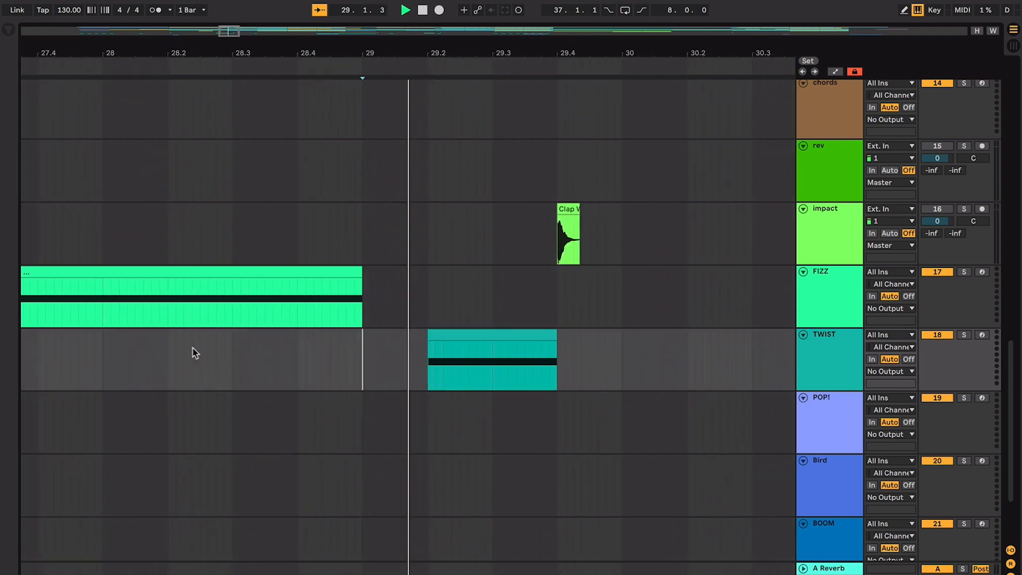
key("space")
Compare the Kick and Clap breaks, and mark the Kick gap from bar 29 to 30.
scroll(249, 351, "up", 15)
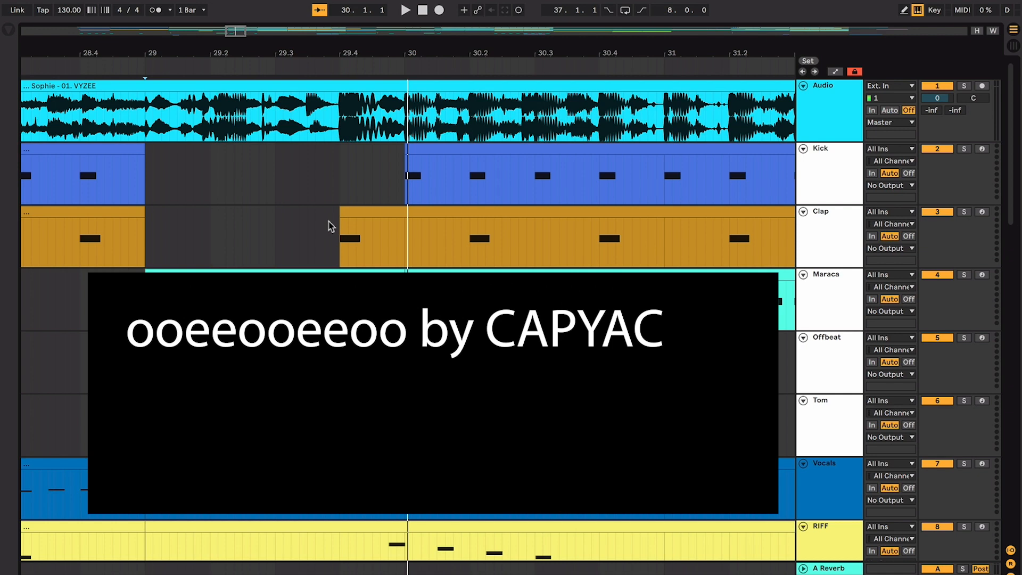
key("minus")
key("minus")
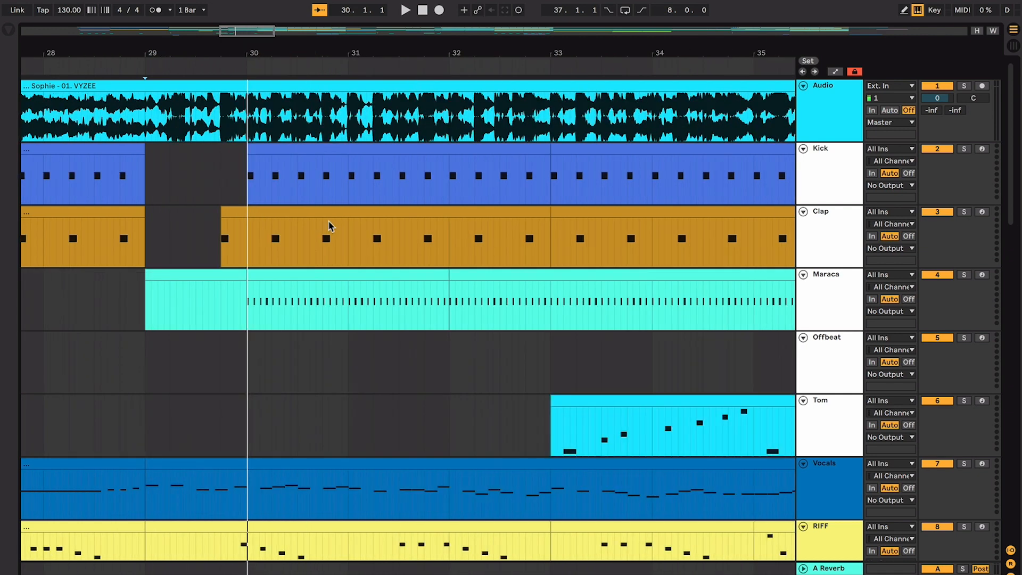
left_click(160, 217)
left_click(146, 192)
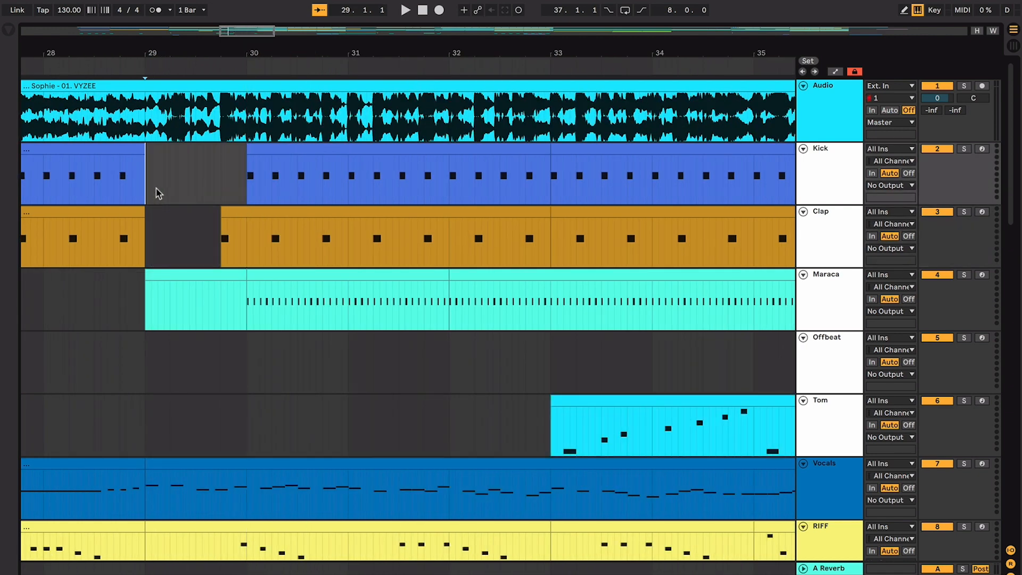
left_click(226, 215)
left_click(245, 233)
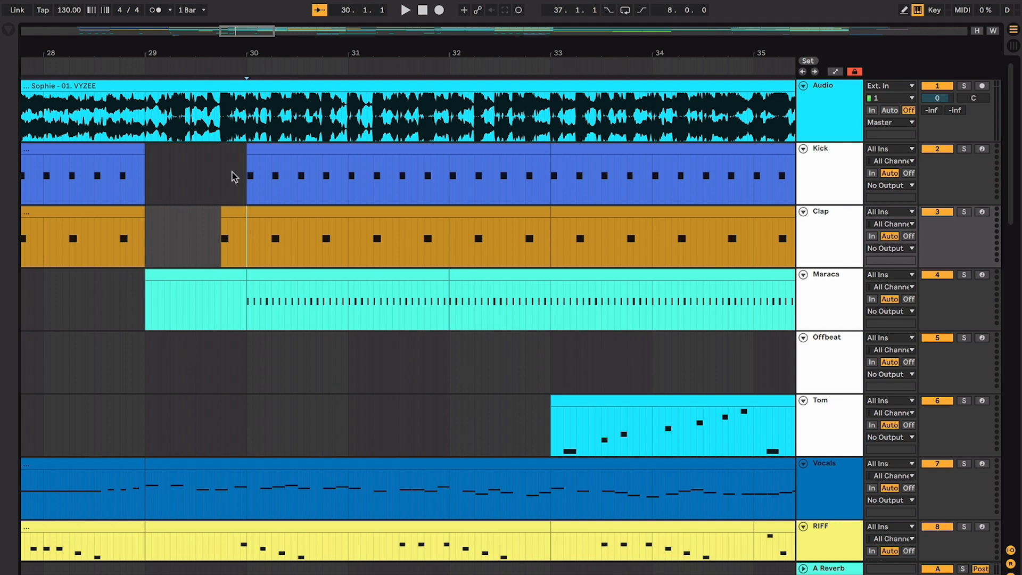
left_click_drag(245, 165, 145, 161)
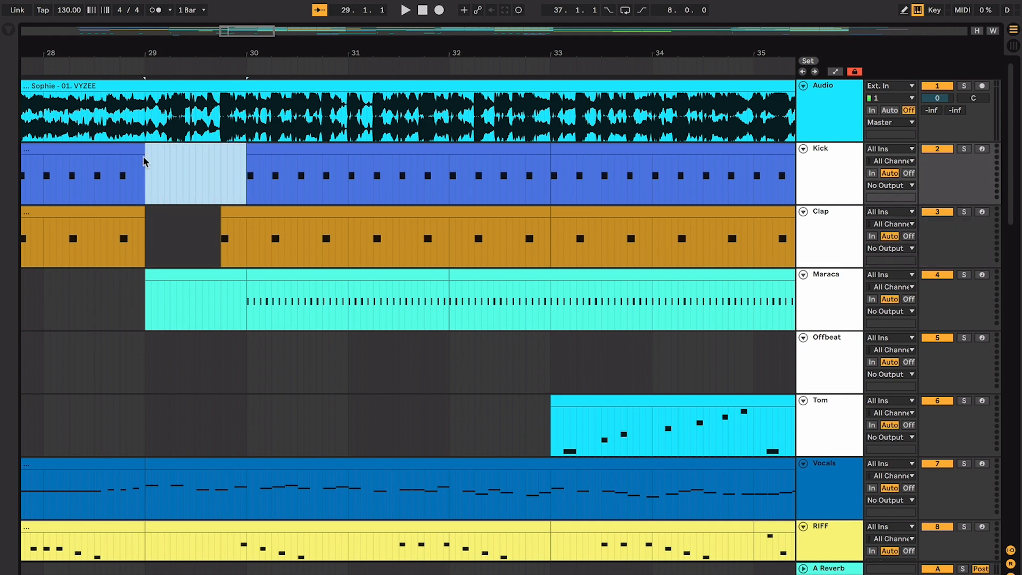
Place the insert marker at bar 30 to compare the Clap re-entry with the Kick re-entry.
left_click(228, 215)
left_click(245, 228)
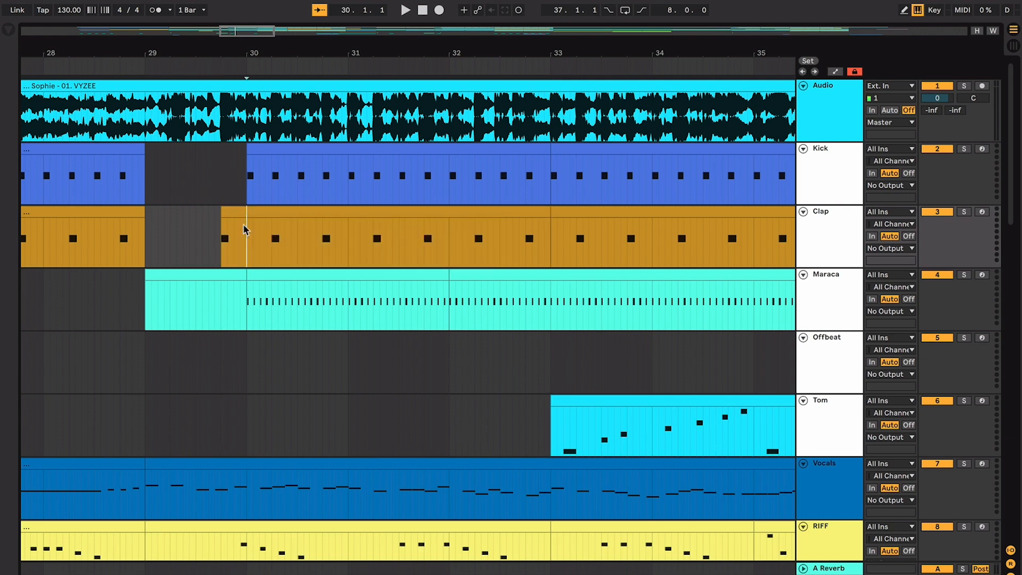
left_click(236, 214)
left_click(251, 176)
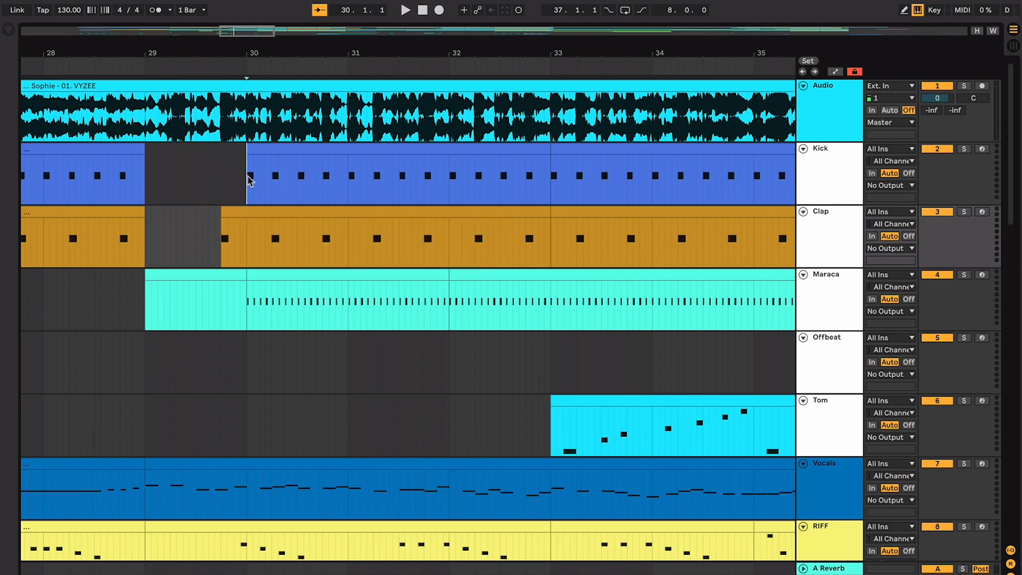
Mark the Maraca piece from bar 30 to 32, the empty bar before 29, and the piece from bar 29 to 30.
scroll(251, 208, "down", 3)
left_click(257, 203)
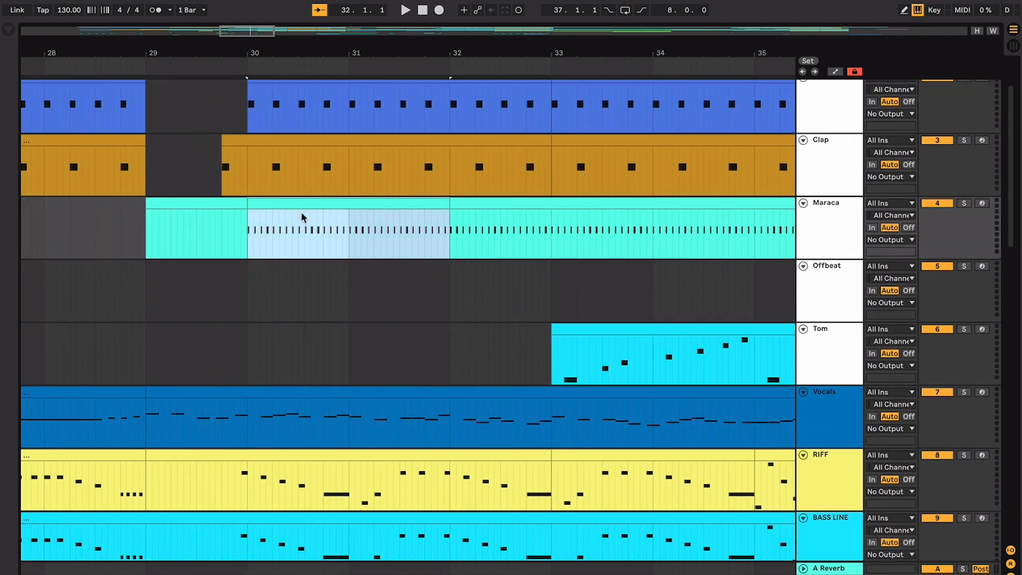
scroll(294, 209, "up", 1)
scroll(295, 209, "left", 3)
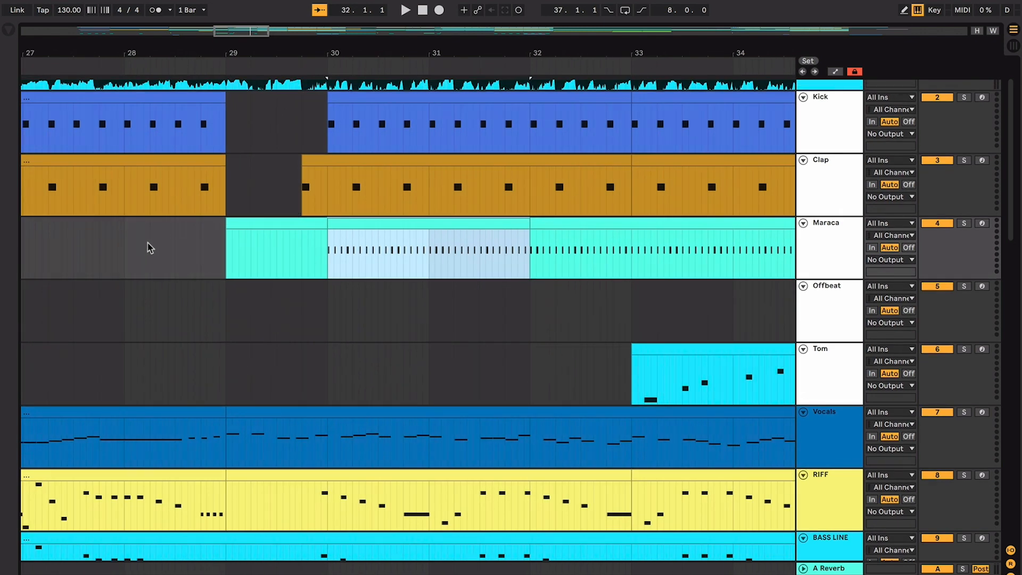
left_click_drag(131, 247, 249, 254)
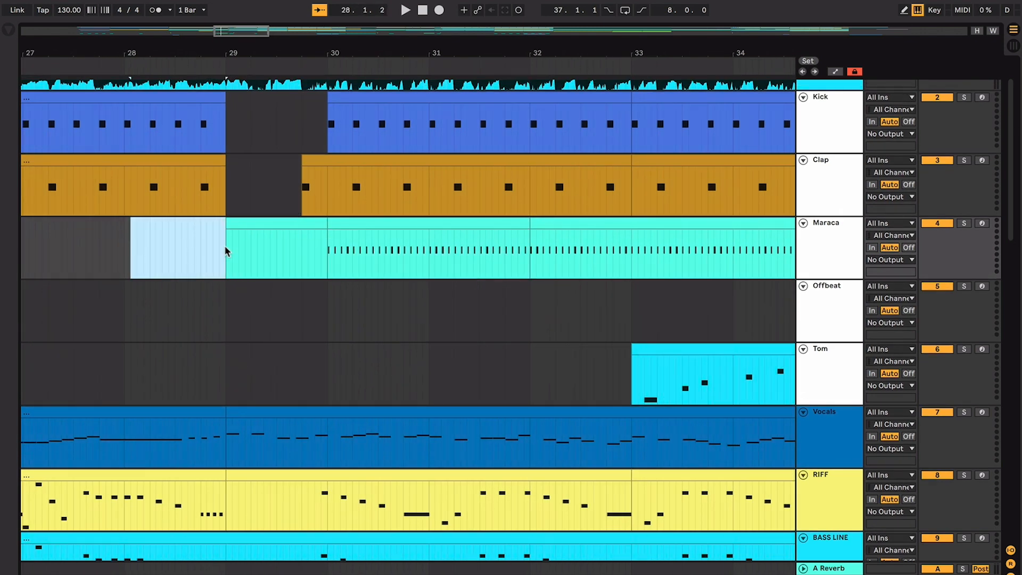
left_click(251, 228)
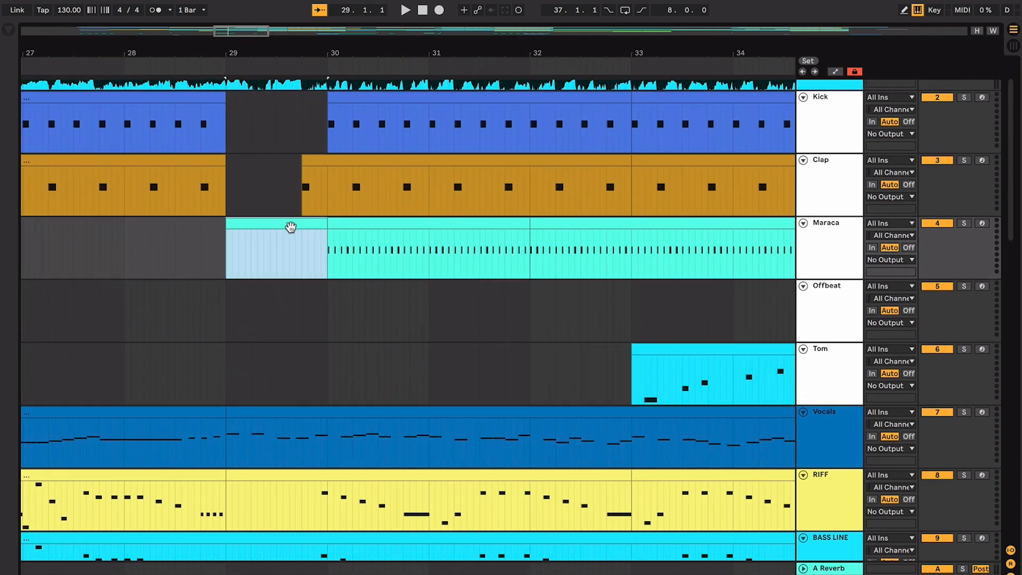
left_click(337, 244)
Examine the melodic tracks and WAAAK!!! around bar 29, placing the insert marker just after bar 29 in the Tom and Offbeat tracks.
scroll(314, 266, "down", 5)
scroll(315, 266, "right", 2)
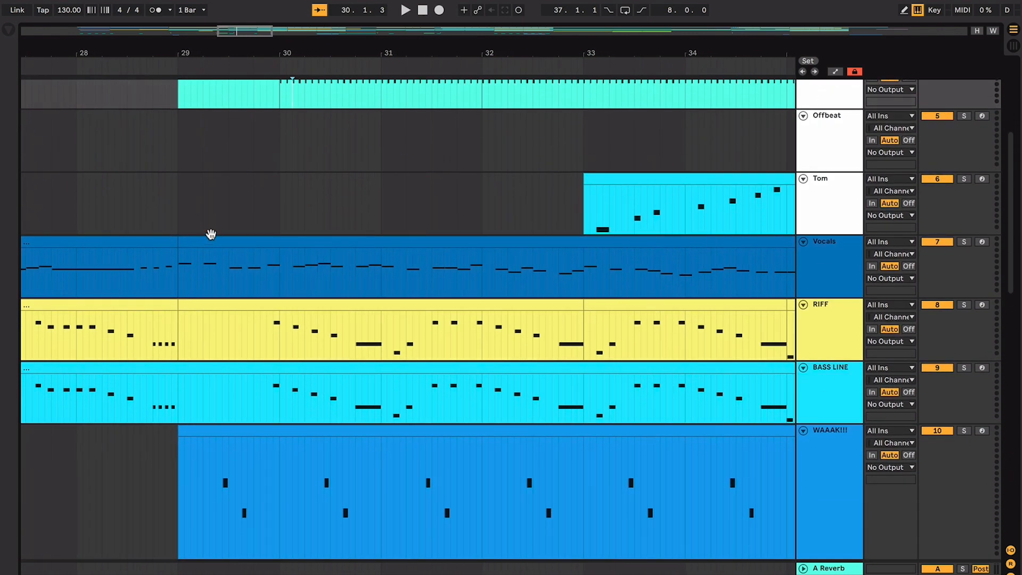
left_click(187, 224)
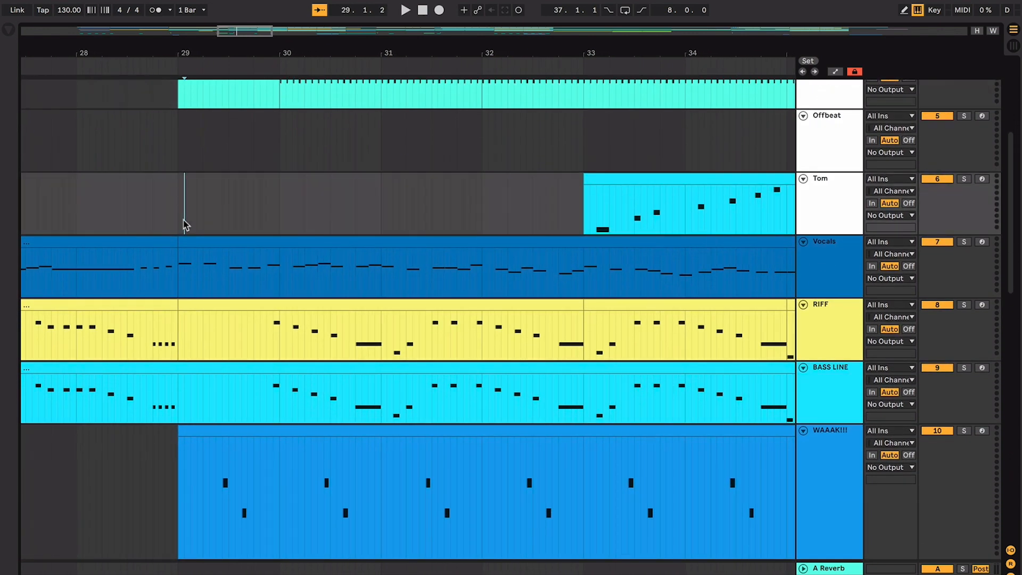
scroll(186, 225, "up", 3)
scroll(187, 225, "left", 2)
left_click(247, 253)
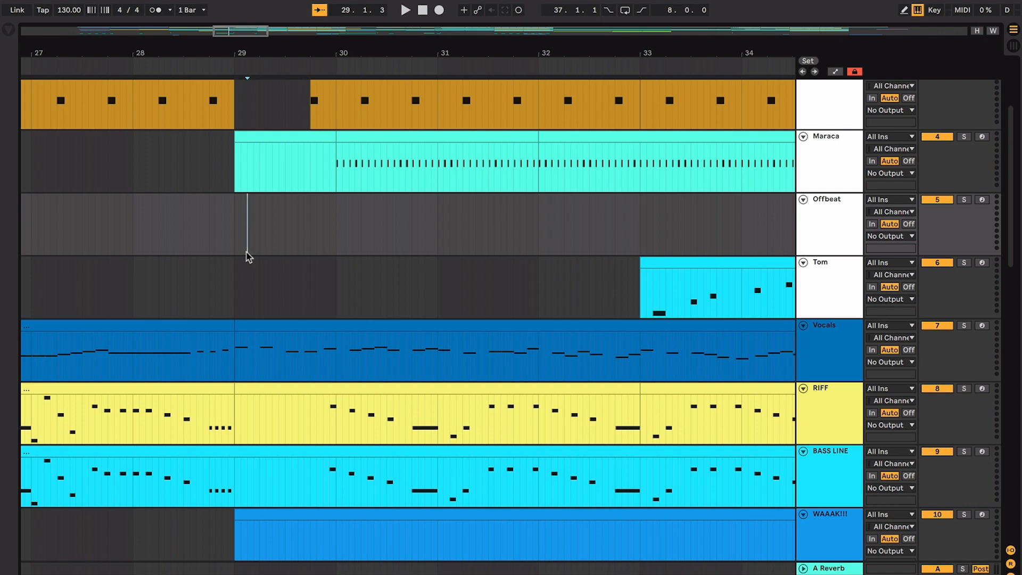
Mark the empty Offbeat stretch leading to bar 37 and select the Maraca piece from bar 30 to 32.
key("minus")
scroll(247, 260, "up", 3)
scroll(266, 240, "down", 1)
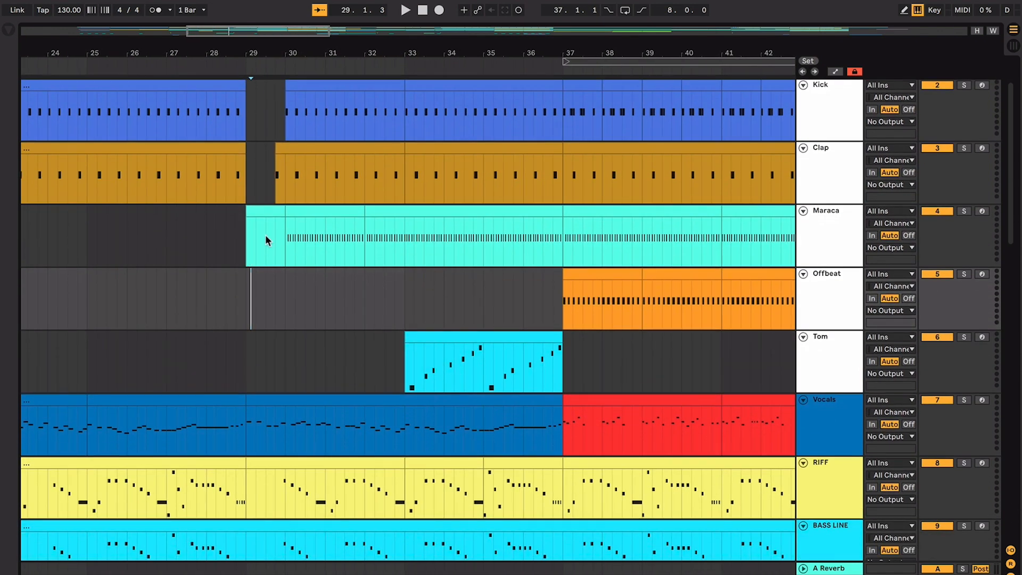
left_click_drag(238, 290, 585, 299)
left_click(443, 288)
left_click(341, 211)
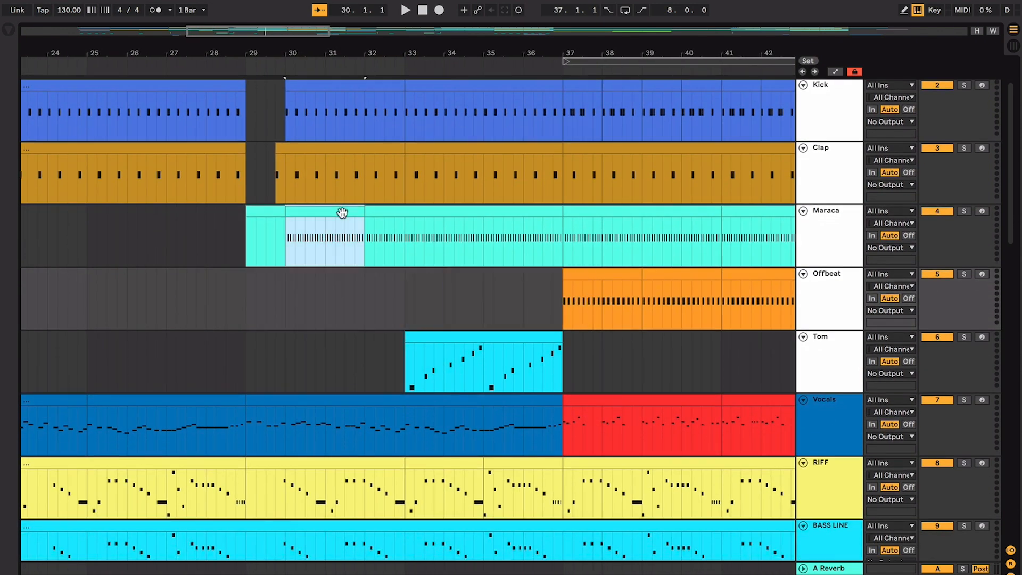
Examine the BASS LINE, WAAAK!!! and WEEE! parts around bar 32.
scroll(343, 213, "down", 7)
left_click_drag(343, 216, 336, 225)
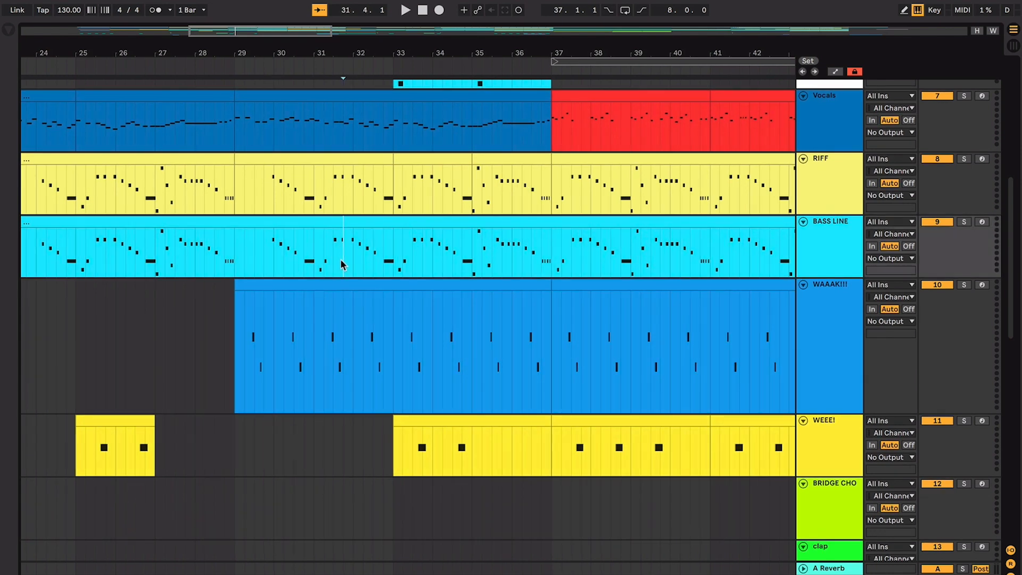
scroll(344, 223, "down", 2)
left_click(352, 200)
scroll(355, 208, "up", 4)
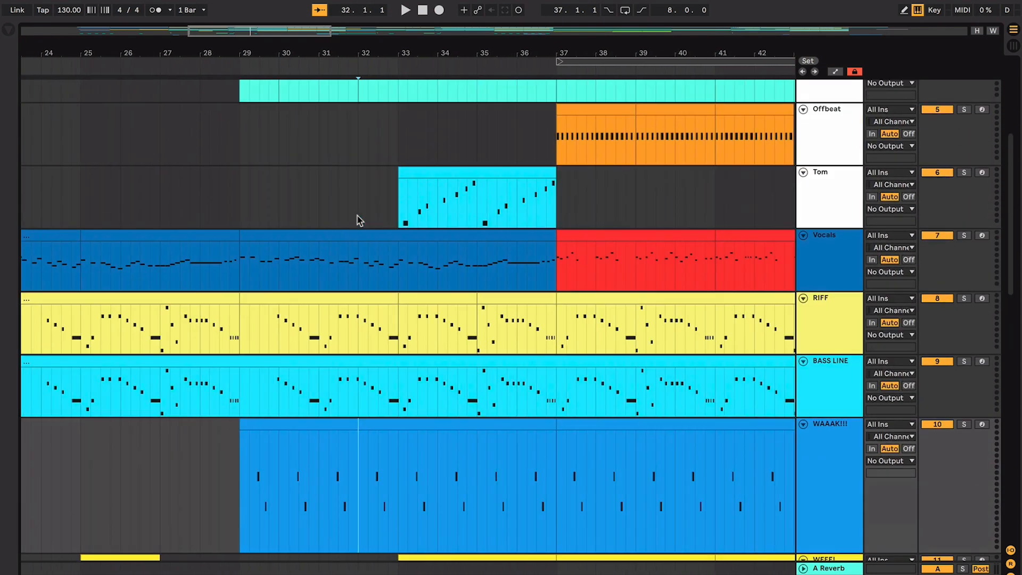
Mark the Tom and Vocals tracks from 37.2 to past bar 43 to examine the following section.
left_click(249, 181)
scroll(243, 194, "up", 3)
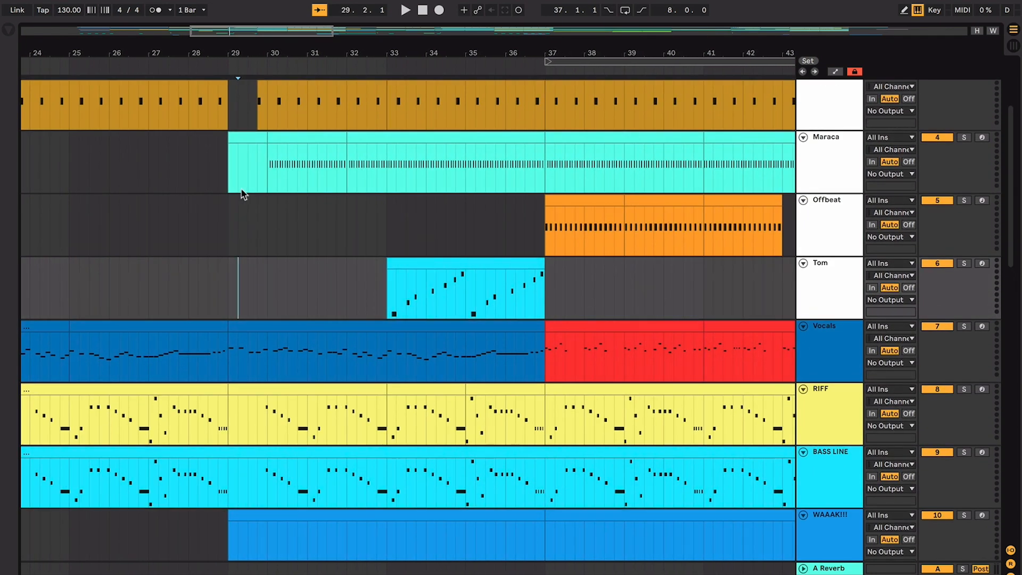
left_click_drag(557, 269, 796, 366)
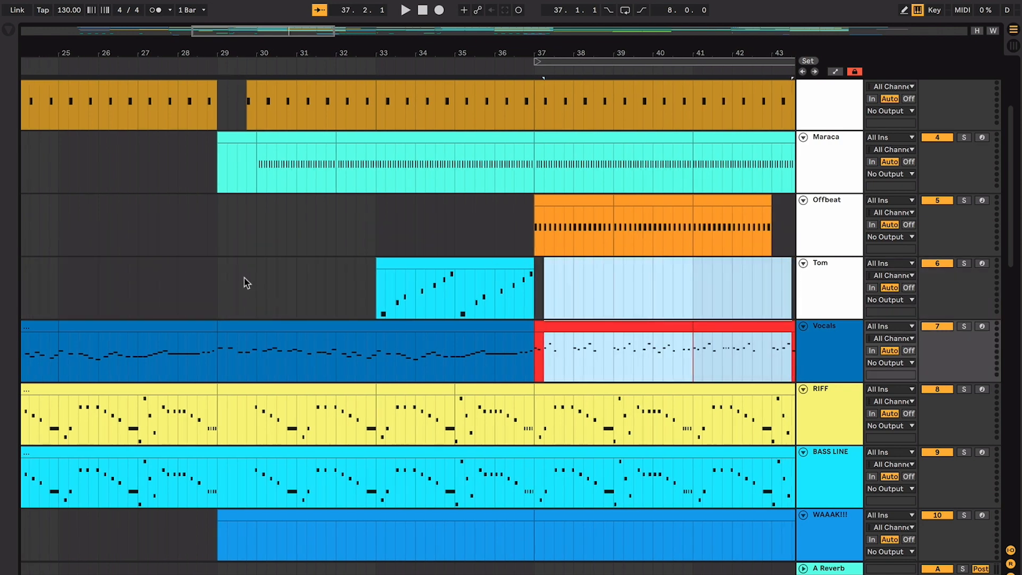
Play the arrangement from just before bar 29 and follow the Tom part's entrance at bar 33 up close.
left_click(244, 278)
left_click(198, 280)
key("space")
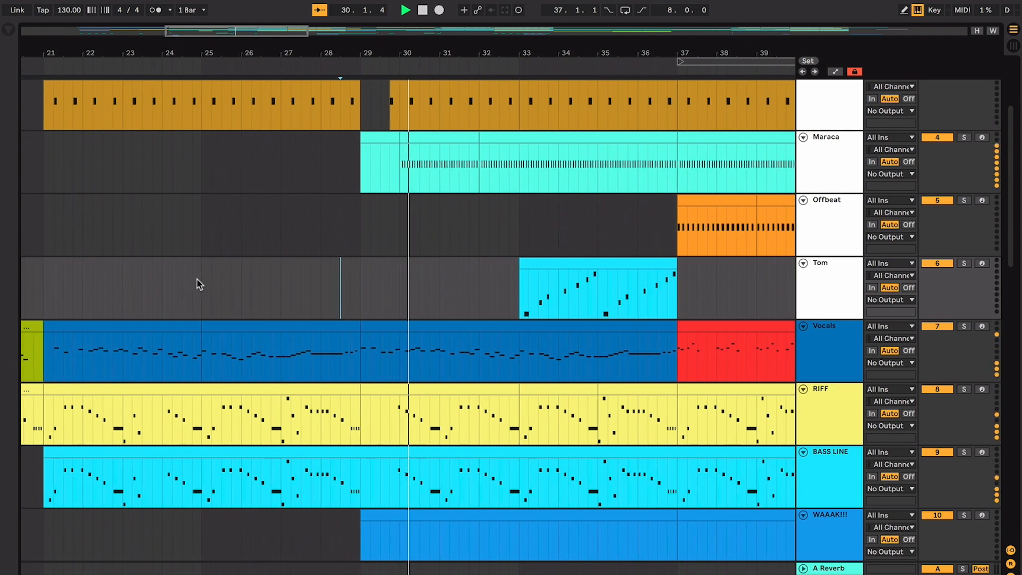
key("plus")
key("plus")
key("plus")
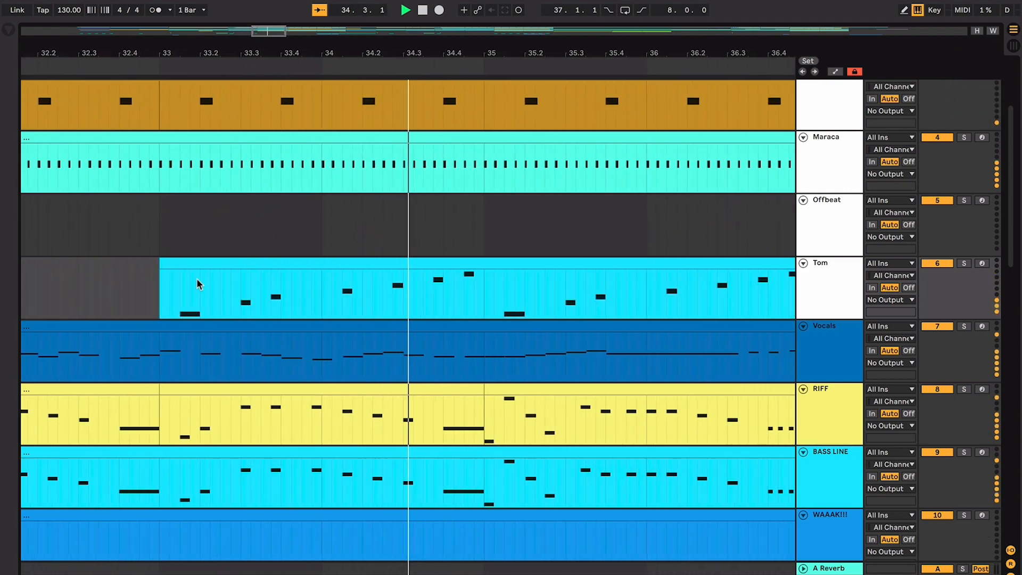
Follow the arrangement playing from bar 34 past bar 44 across the drum, Vocals and RIFF parts, and stop playback.
scroll(197, 281, "down", 5)
scroll(197, 284, "down", 2)
scroll(198, 280, "up", 5)
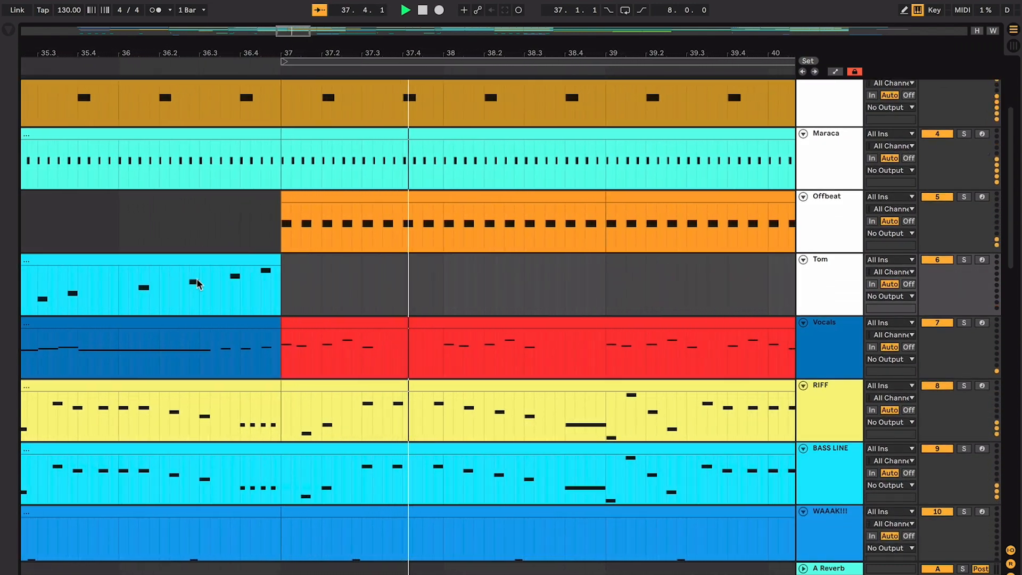
scroll(197, 280, "down", 2)
scroll(198, 284, "down", 2)
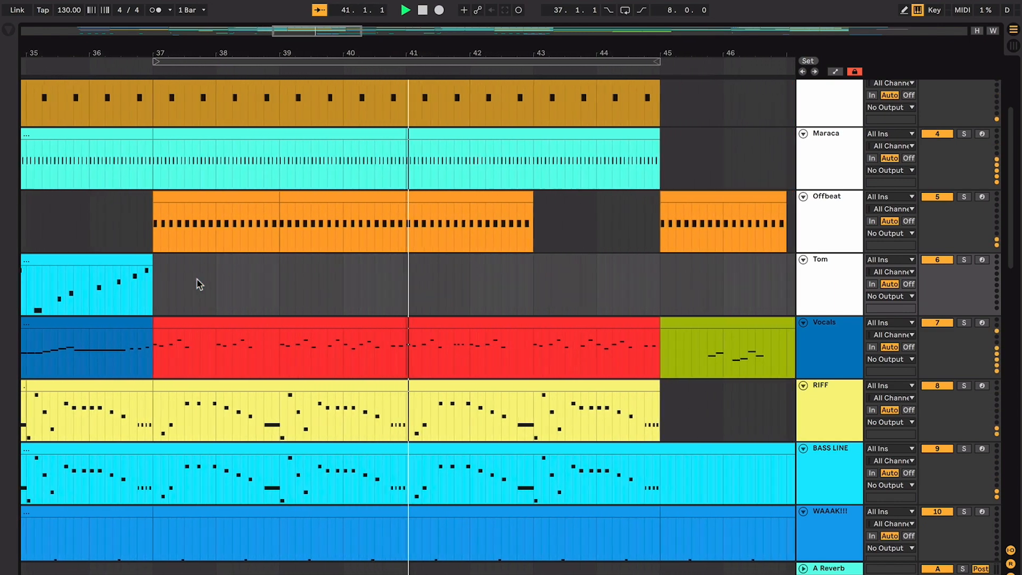
scroll(197, 282, "down", 2)
scroll(197, 284, "down", 3)
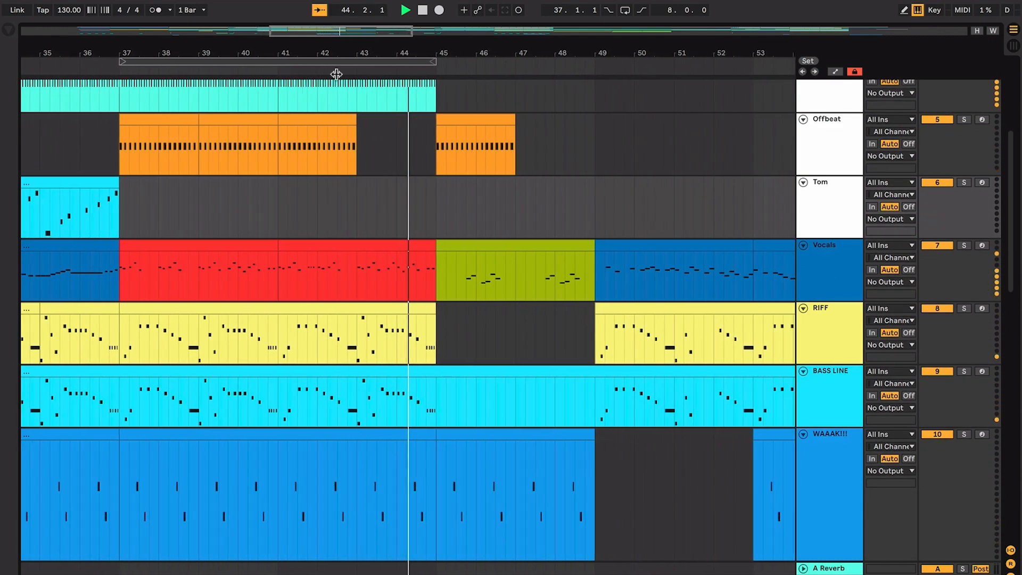
key("space")
Duplicate the last bar of the Offbeat part so it runs to bar 44, and mark the gap from bar 44 to 45.
left_click(309, 127)
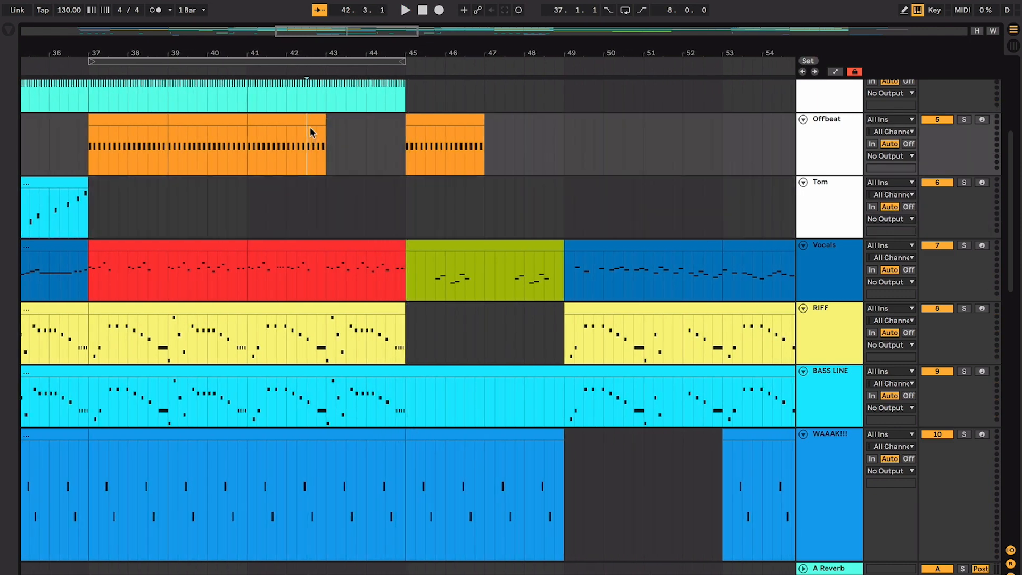
left_click(303, 120)
key("super+d")
left_click(366, 149)
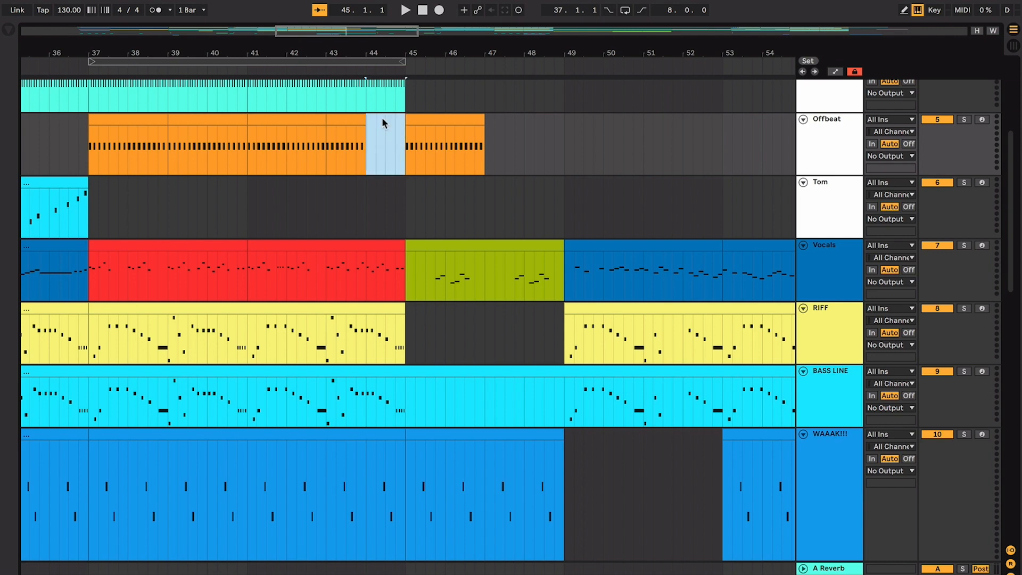
Select the Offbeat clip from bar 37 to 39 and the Vocals clip from bar 37 to 41 to examine them.
scroll(382, 118, "left", 5)
left_click(283, 132)
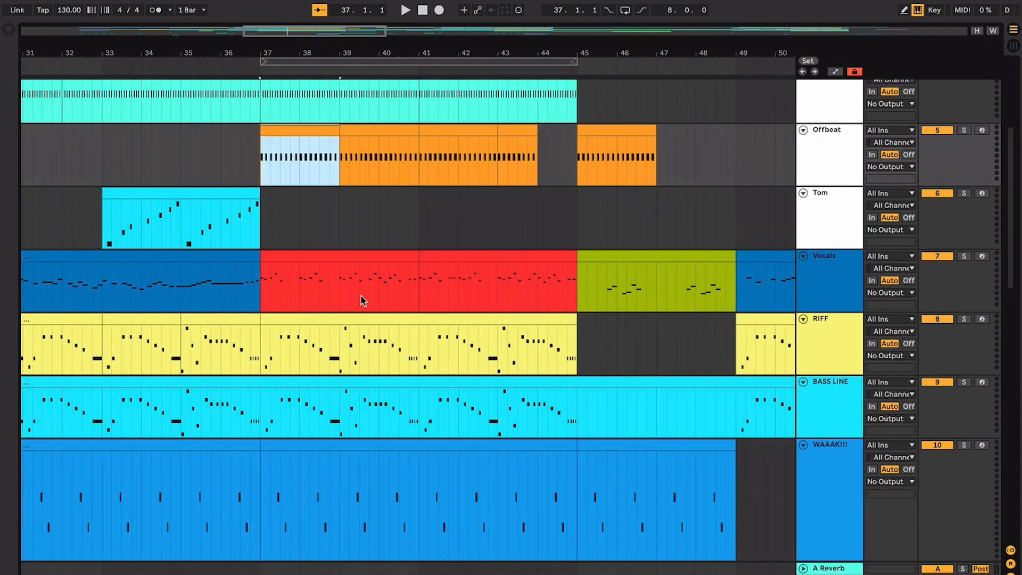
left_click(358, 258)
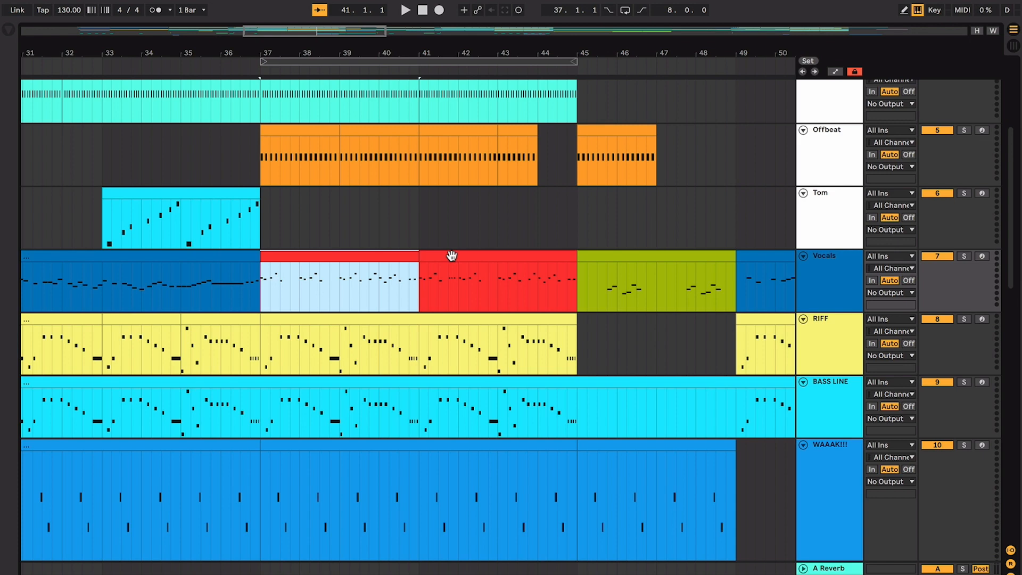
Examine the WEEE! part from bar 33 to 45 and play a short stretch of it around bar 38.
scroll(452, 256, "down", 3)
scroll(452, 255, "left", 5)
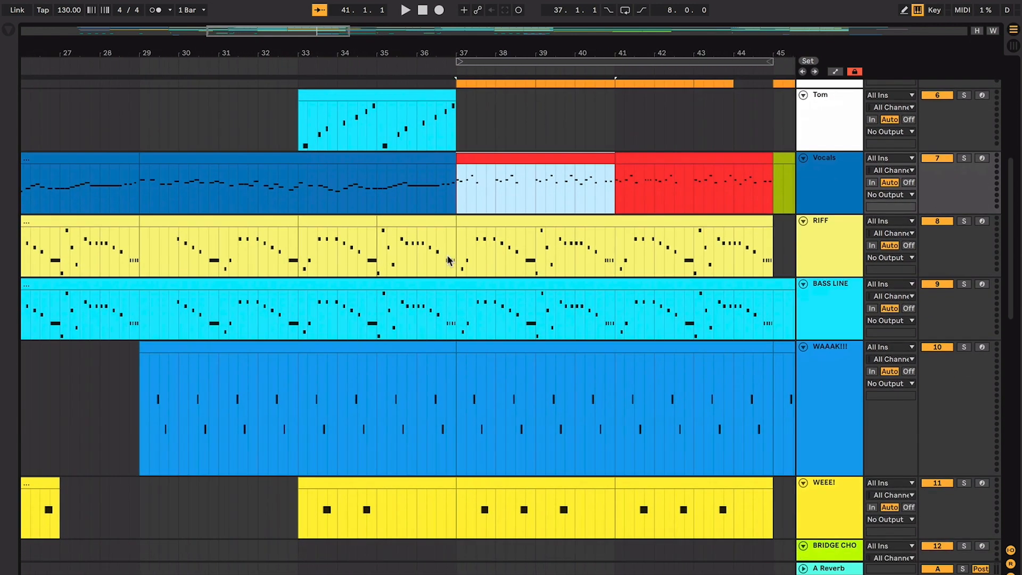
scroll(448, 258, "down", 3)
scroll(448, 258, "right", 2)
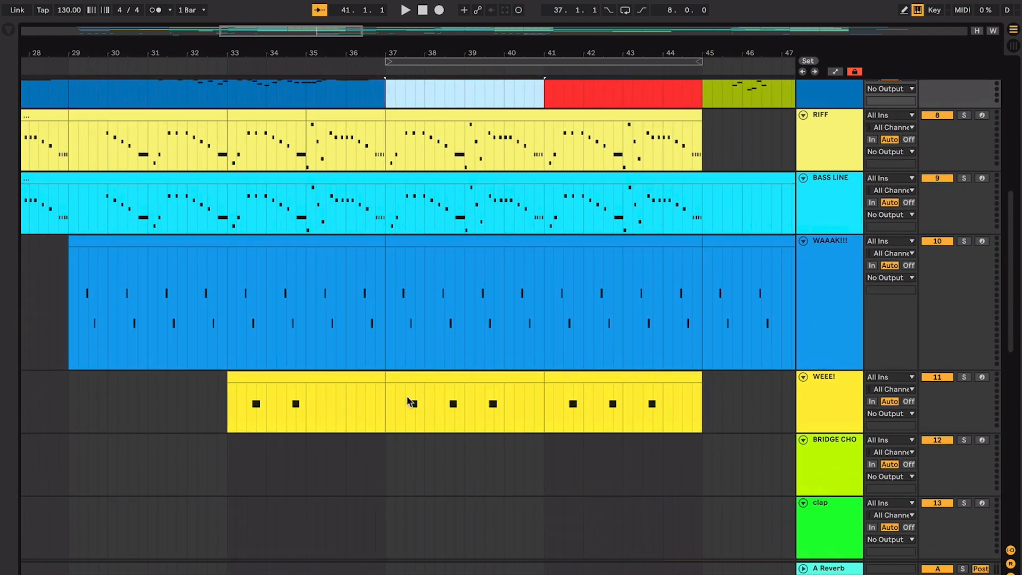
left_click(406, 403)
key("space")
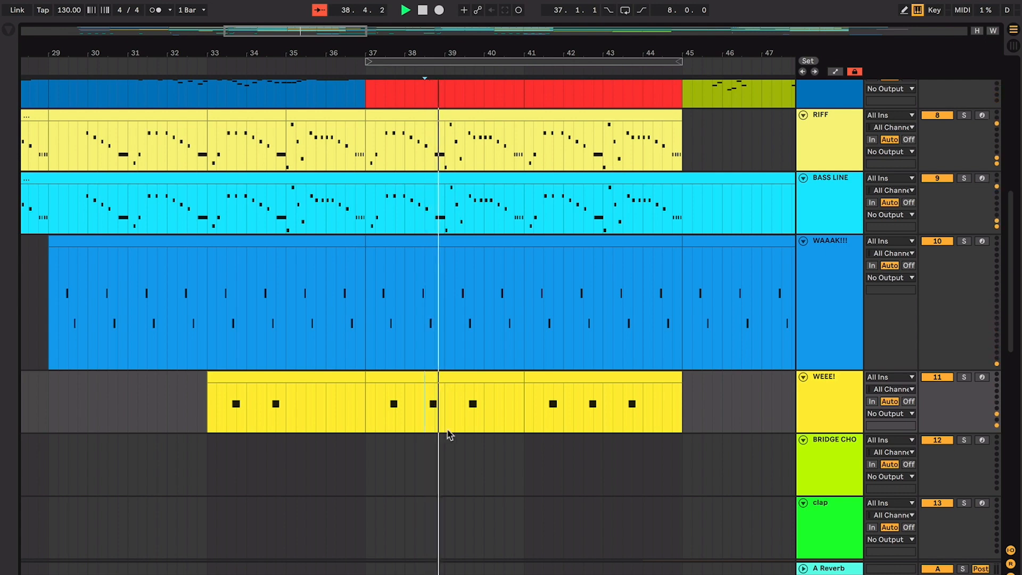
key("space")
Play the WAAAK!!! part from bar 37, mark its bars 37 to 39, and replay that stretch.
left_click(366, 342)
key("space")
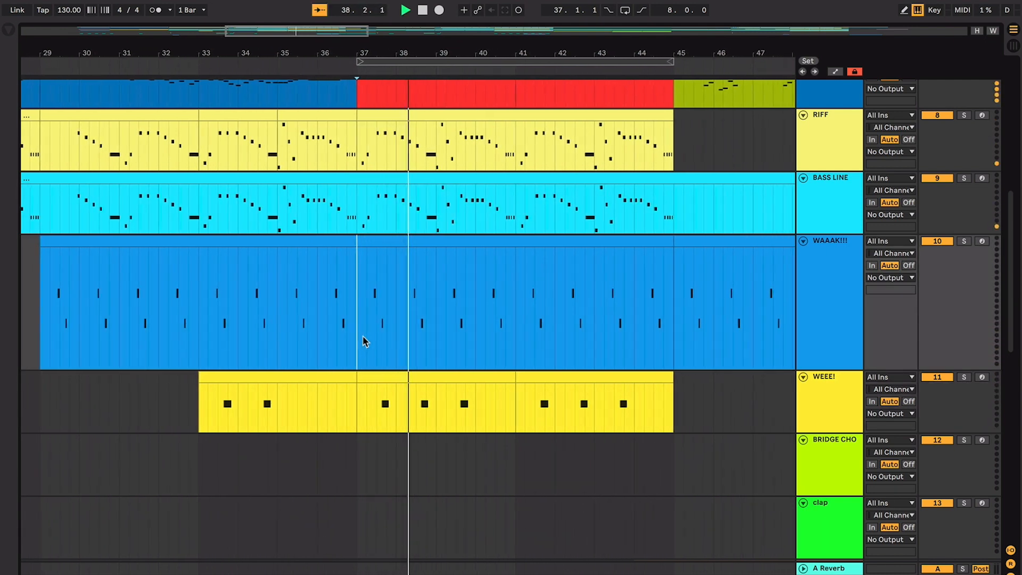
key("space")
left_click_drag(351, 317, 425, 316)
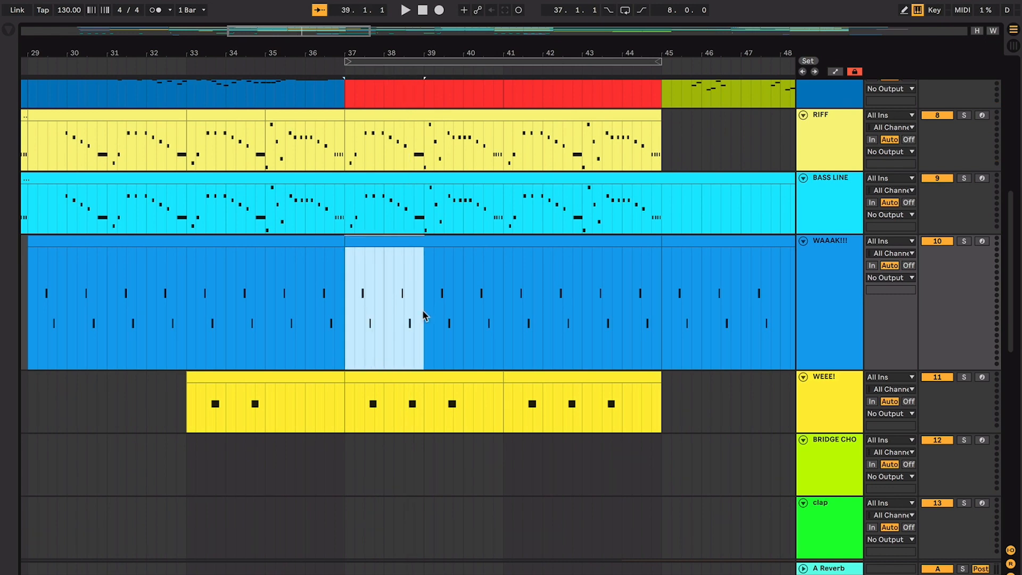
left_click(364, 323)
key("space")
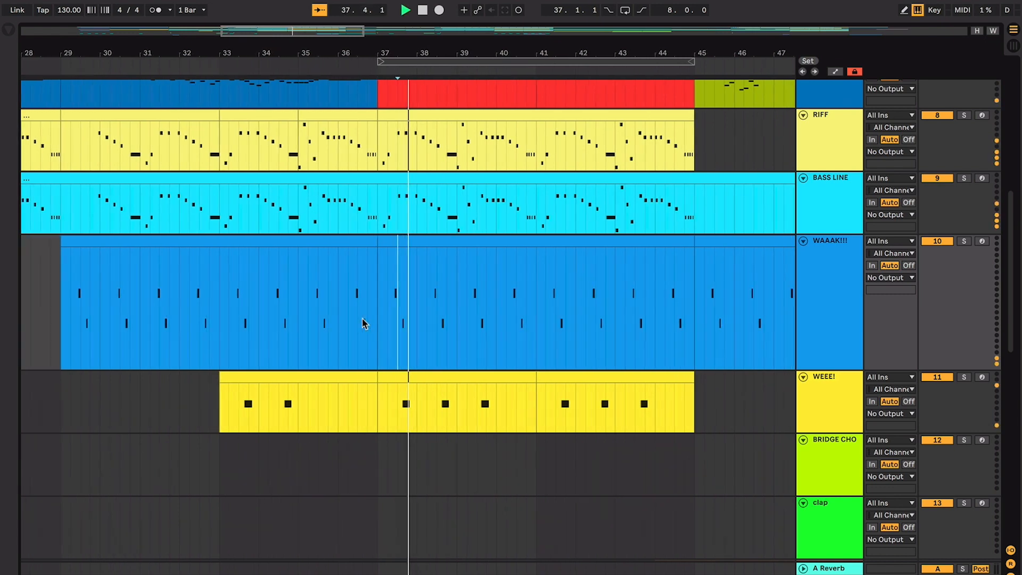
key("space")
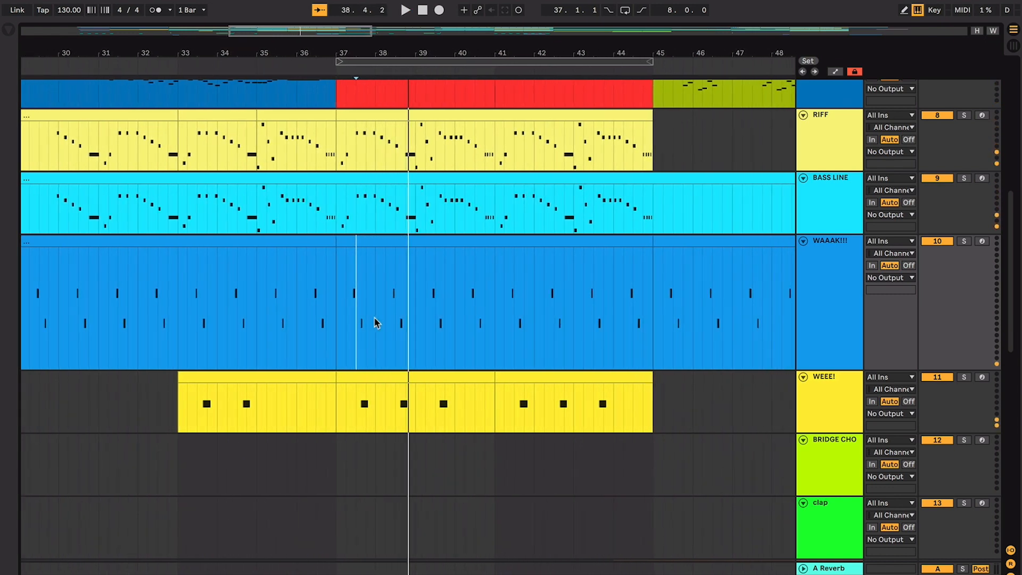
Select the Vocals clip from bar 37 to 41 and examine the Tom and Offbeat parts around bar 37.
scroll(375, 322, "up", 3)
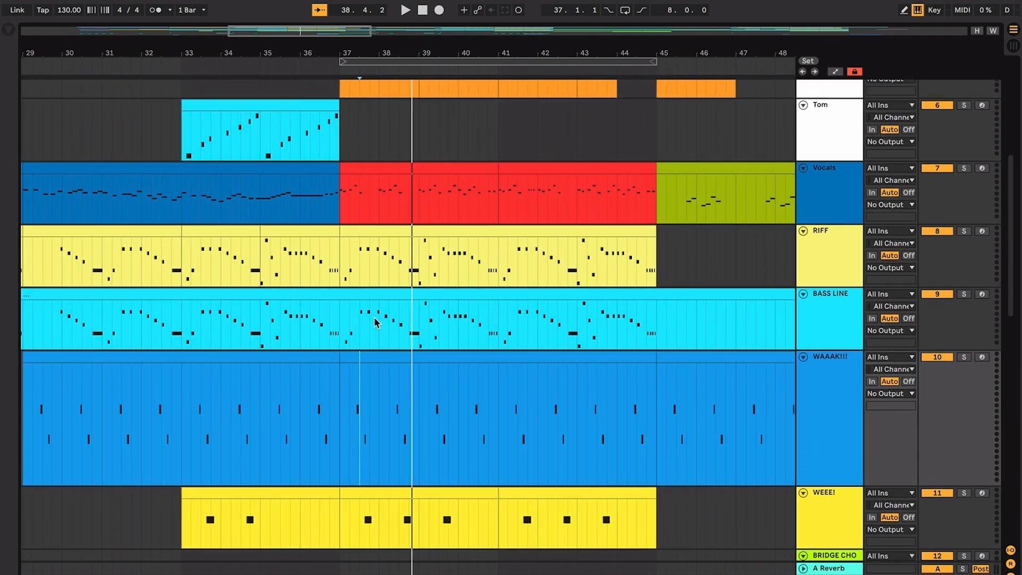
scroll(376, 323, "up", 3)
left_click(353, 266)
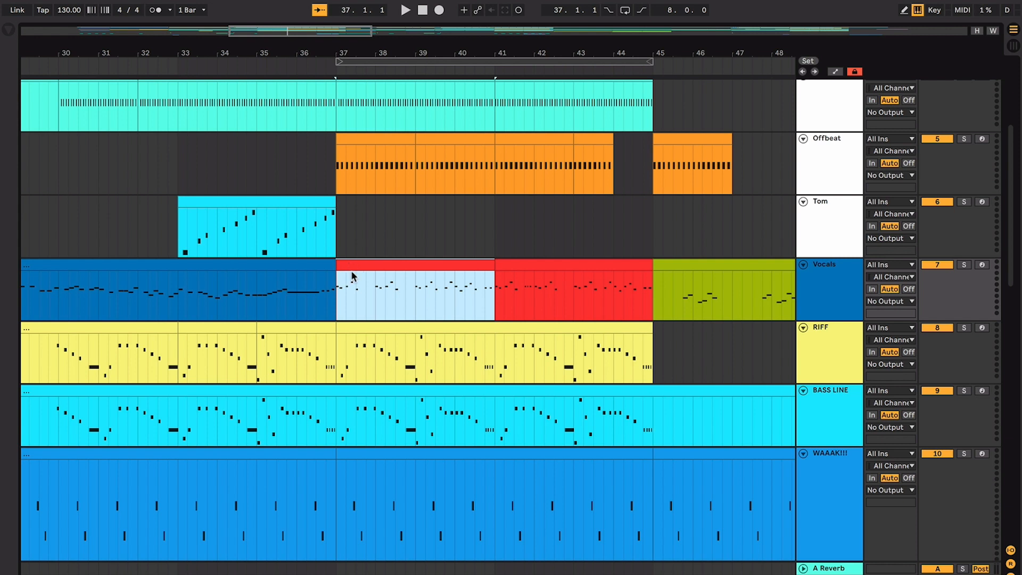
left_click(317, 242)
scroll(302, 235, "up", 2)
left_click(340, 208)
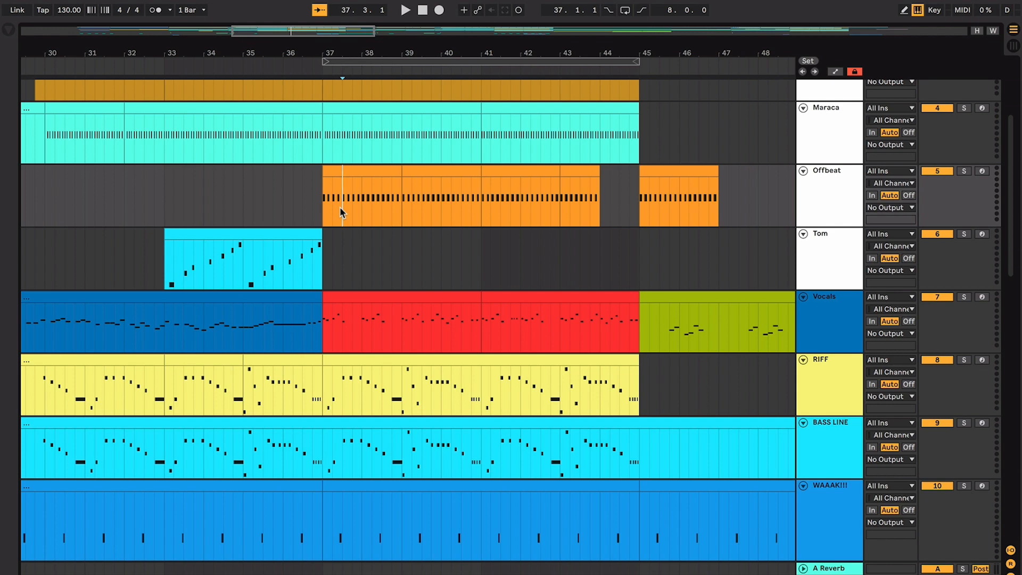
Mark the Tom part from bar 33 to 37, and the RIFF and BASS LINE parts from bar 38 to 45.
key("minus")
key("minus")
left_click_drag(166, 261, 310, 247)
left_click(345, 258)
scroll(359, 291, "down", 2)
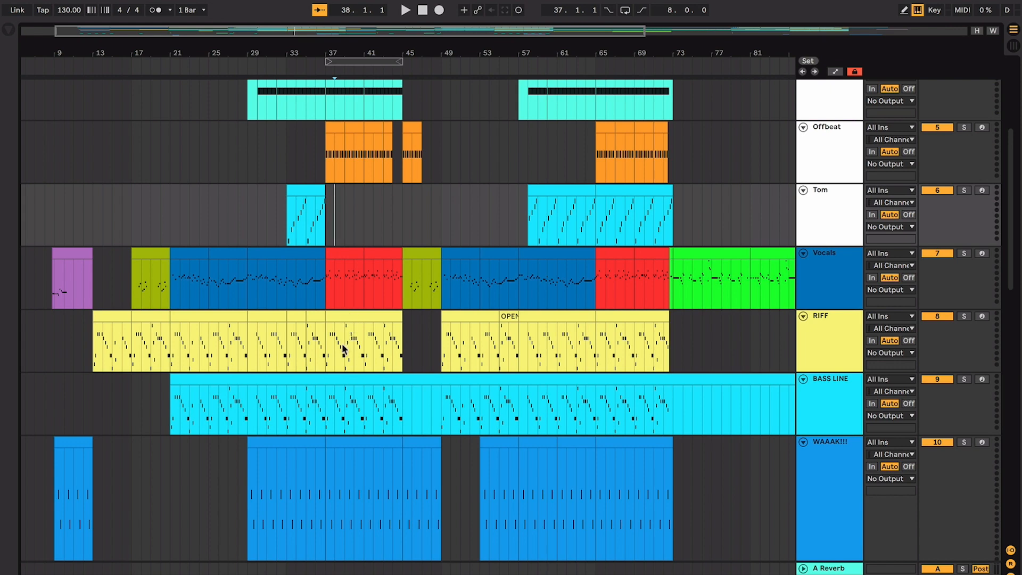
left_click(392, 334)
left_click_drag(405, 327, 331, 388)
scroll(296, 298, "up", 5)
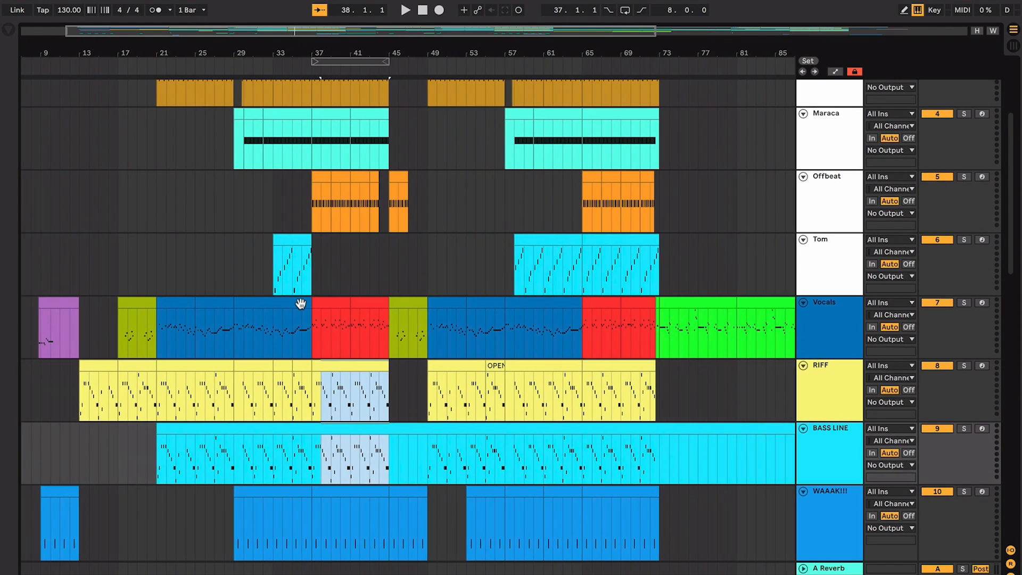
Select the RIFF clip from bar 37 to 45 and play the arrangement from its start.
left_click(275, 370)
scroll(277, 375, "left", 4)
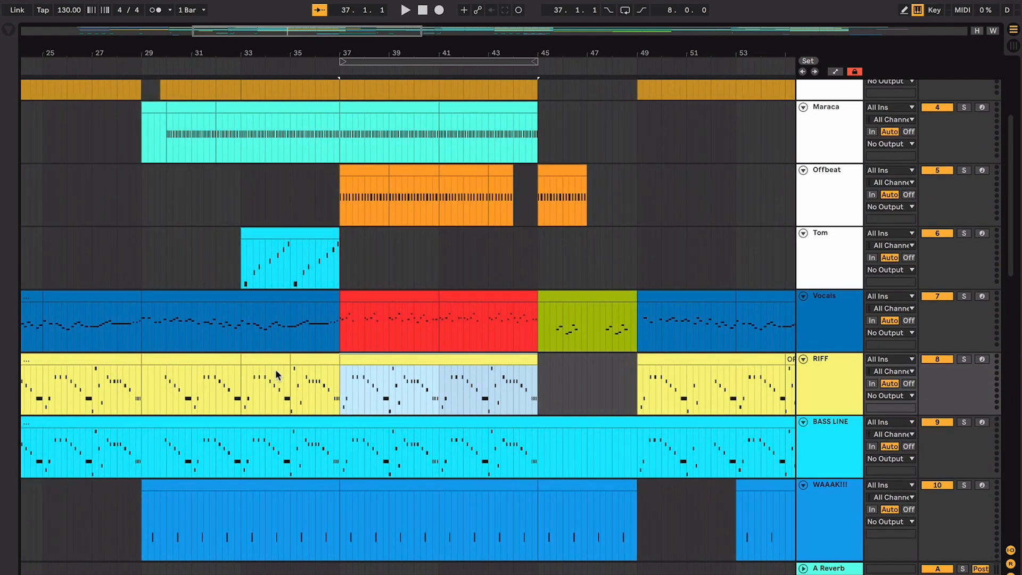
left_click(213, 360)
left_click(364, 359)
key("space")
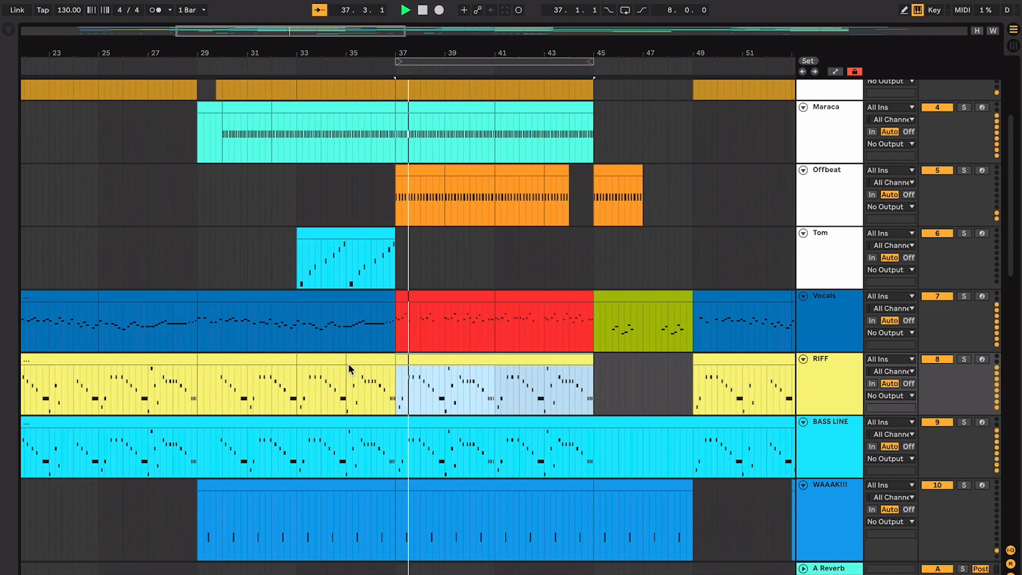
Select the RIFF clip from bar 29 to 33 and play the arrangement from bar 29 to hear its opening variation.
left_click(248, 361)
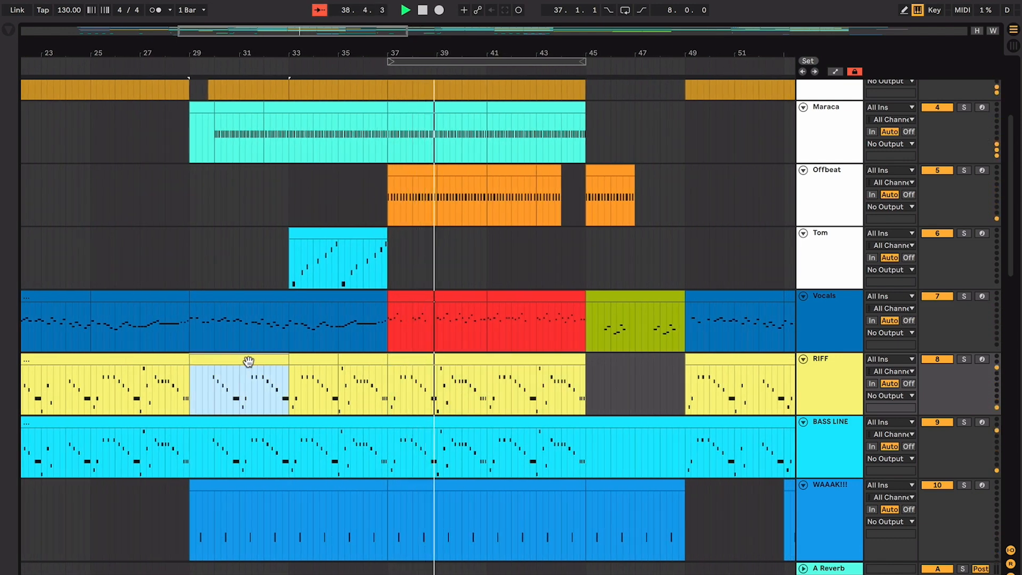
key("space")
key("space")
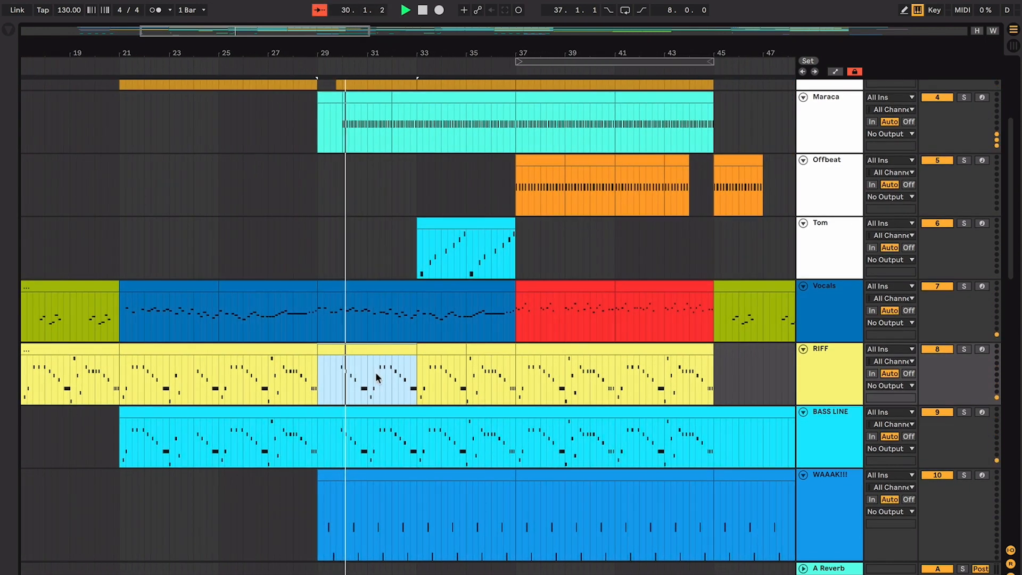
left_click(369, 375)
left_click(415, 380)
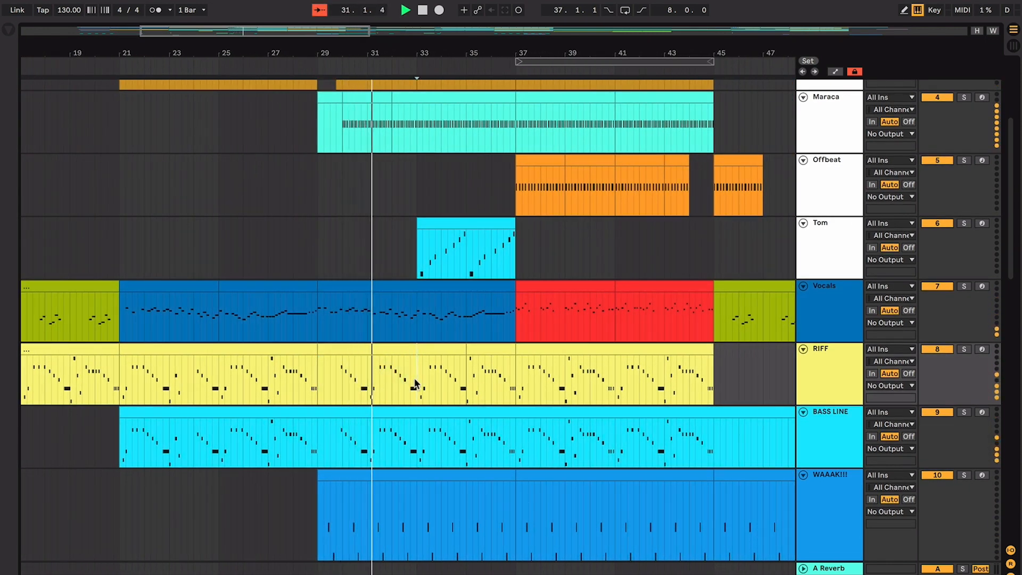
key("space")
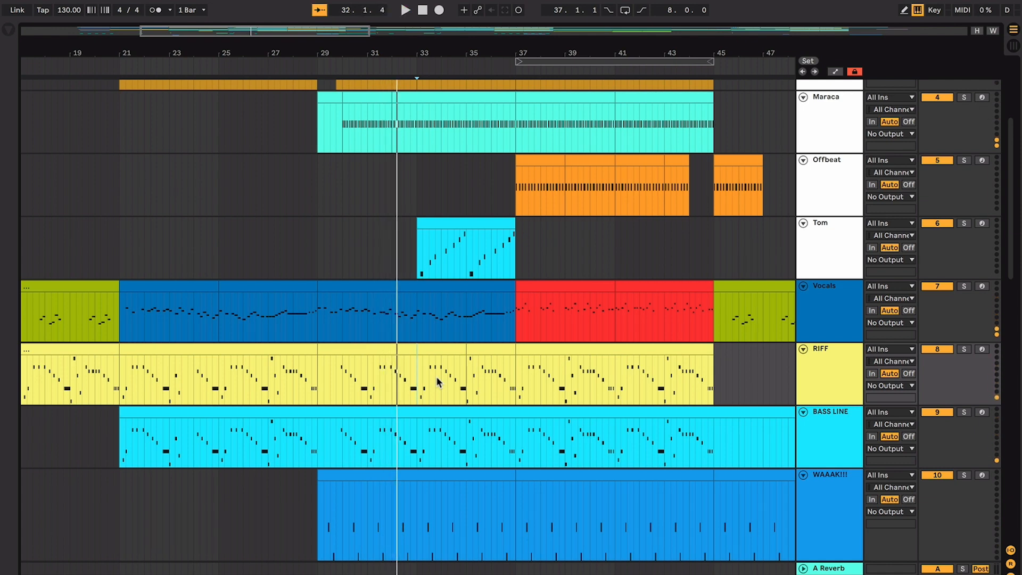
Reselect the RIFF clip from bar 37 to 45 and play its opening for comparison with the bar 29 clip.
left_click(537, 349)
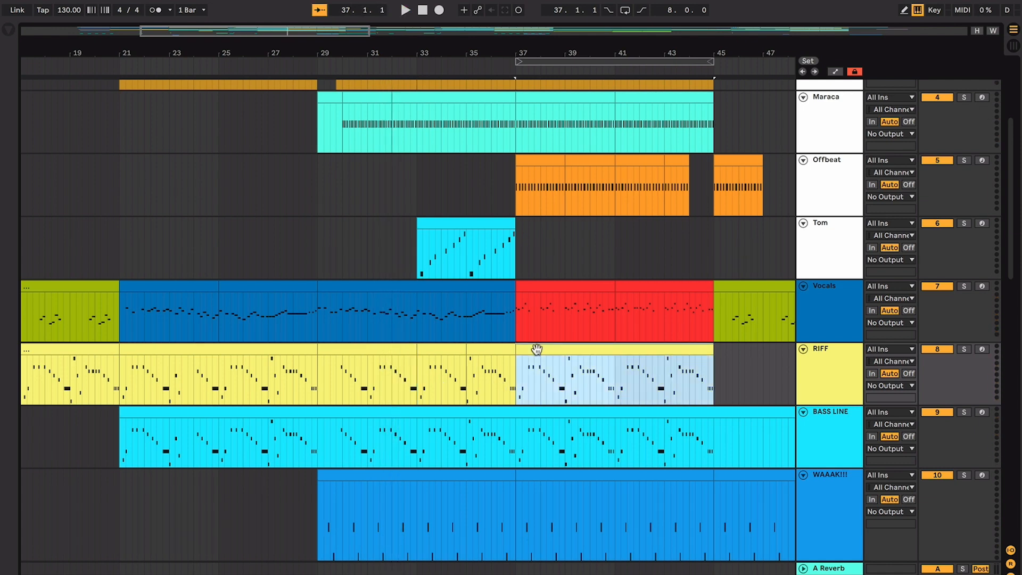
key("space")
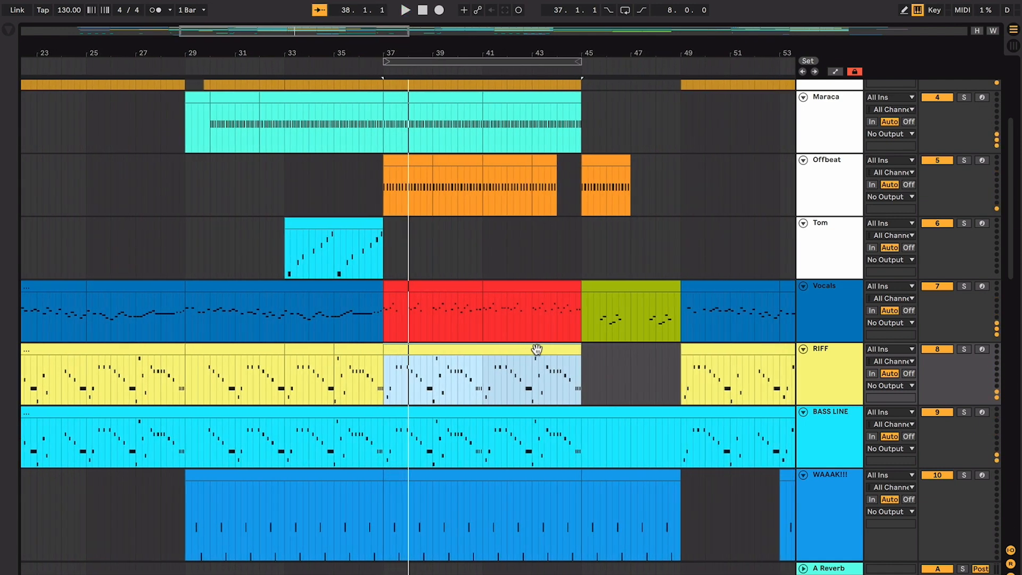
scroll(533, 352, "up", 2)
key("space")
Review the red Vocals clips from bar 37 to 45 and select the Offbeat clip from bar 39 to 41.
left_click(515, 345)
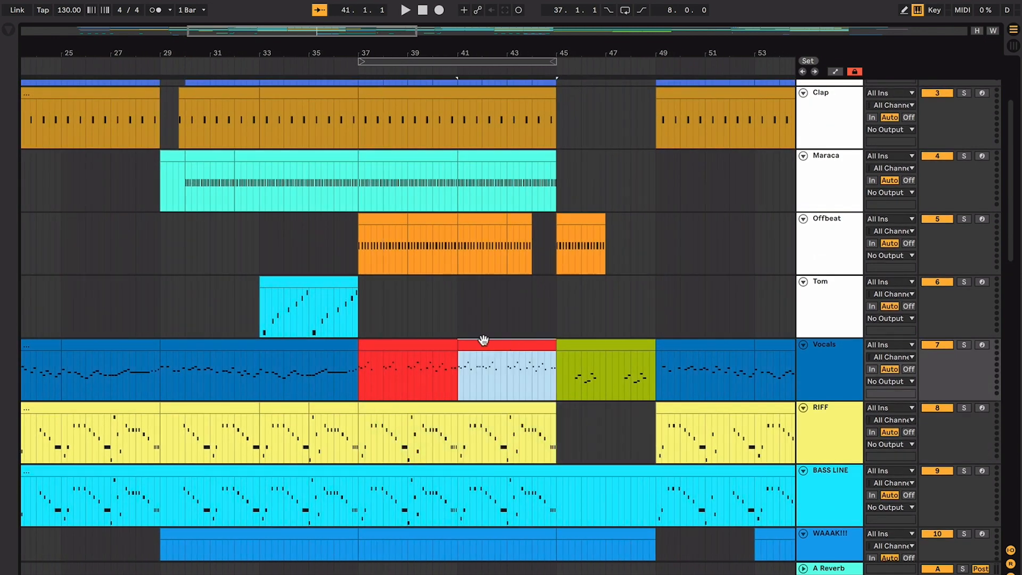
left_click(439, 342)
left_click(402, 217)
left_click(431, 219)
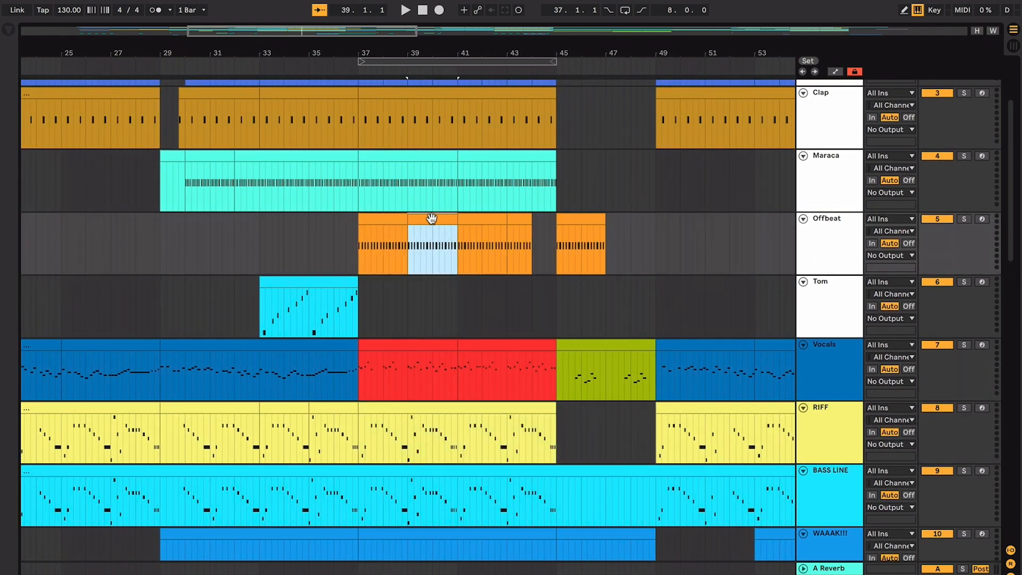
Mark the RIFF part from bar 40 to 42 and the WEEE! part from bar 38 to past bar 40.
scroll(477, 238, "down", 3)
left_click(443, 281)
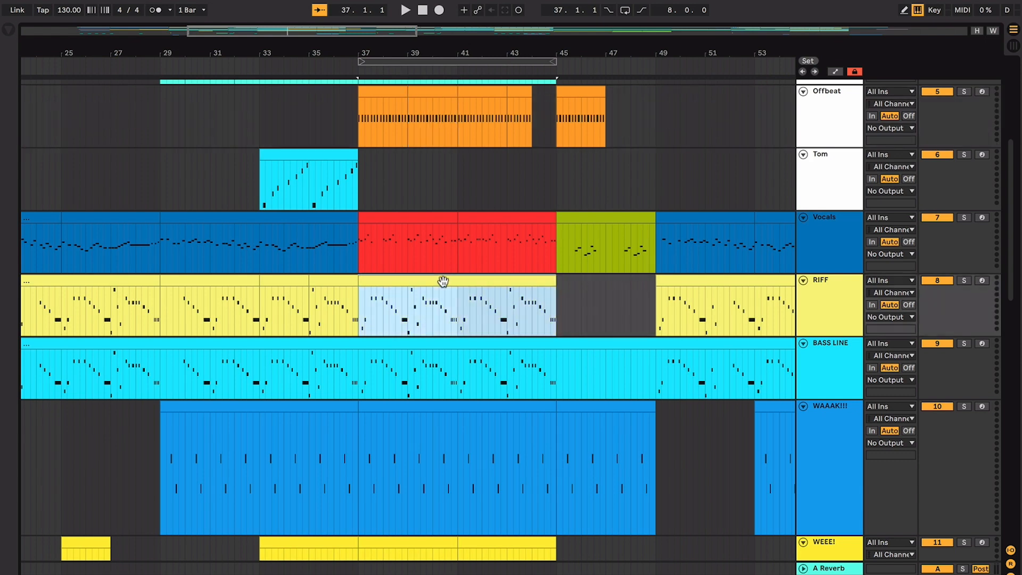
left_click_drag(431, 306, 482, 309)
scroll(479, 319, "down", 4)
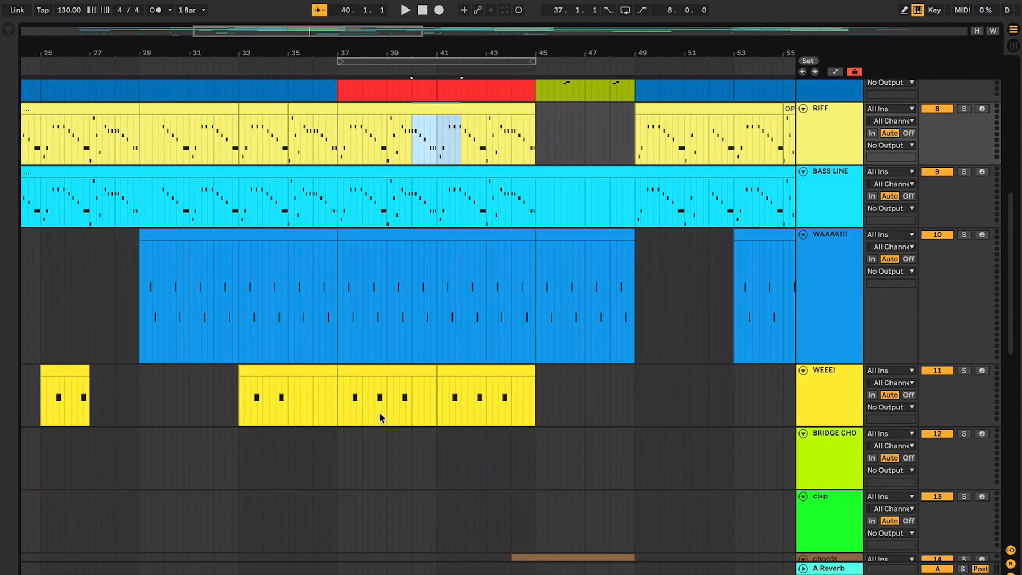
left_click(423, 401, "shift")
scroll(423, 400, "down", 2)
scroll(423, 400, "up", 5)
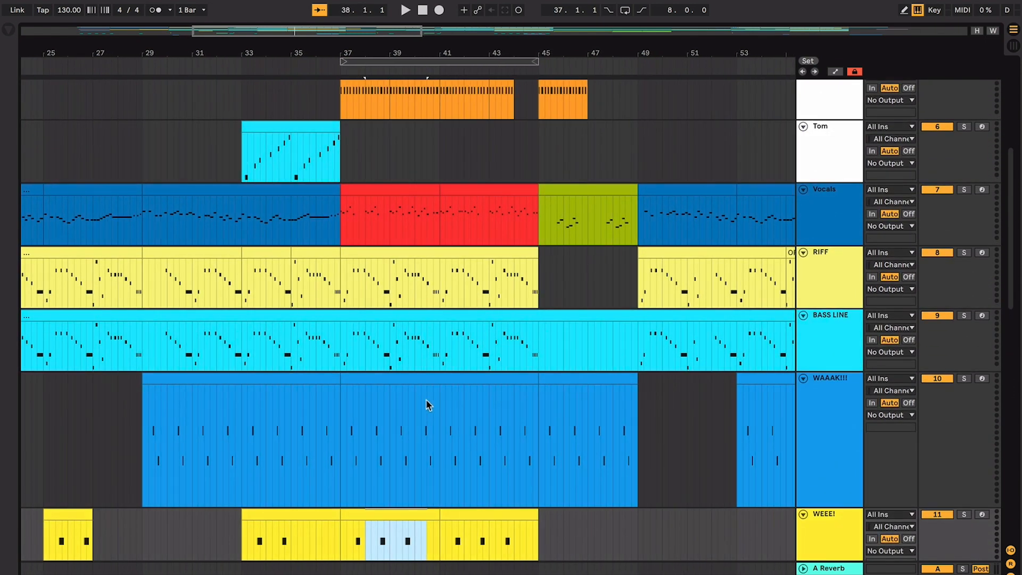
Place the start position at bar 44 in the Tom track and mark about half a bar of the clap track above the chords clip.
scroll(486, 298, "up", 2)
left_click(490, 270)
left_click(497, 257)
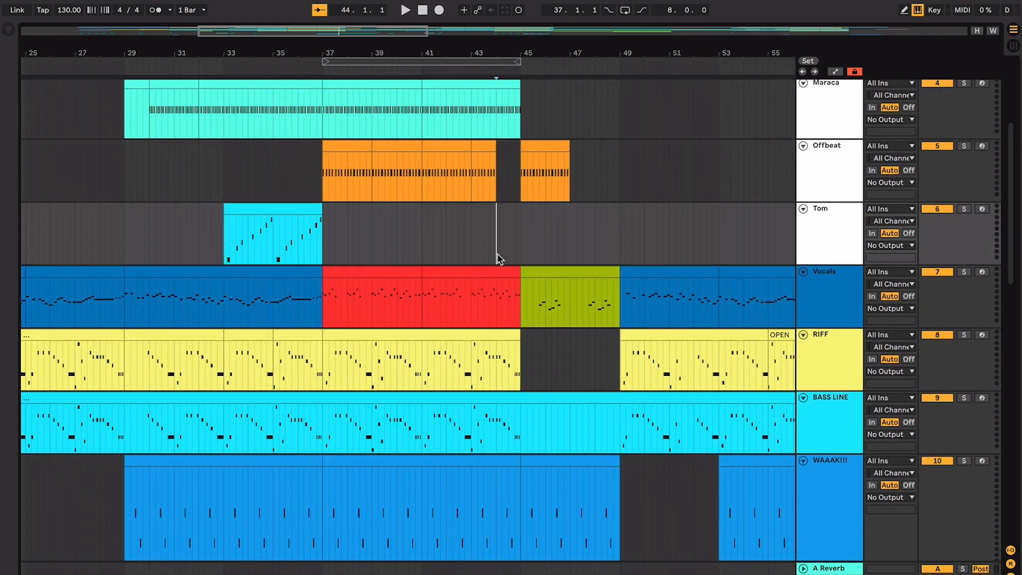
scroll(499, 259, "up", 1)
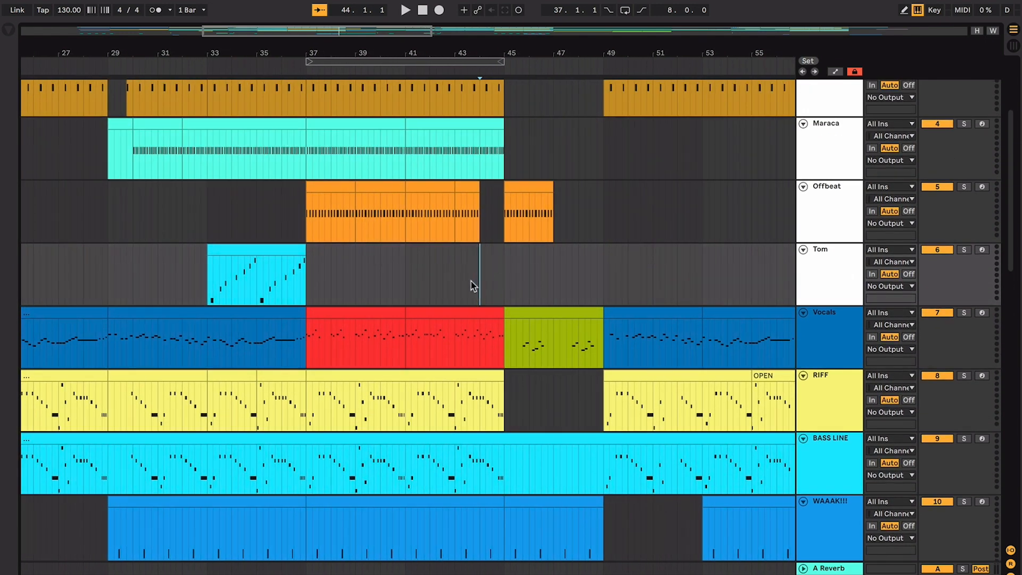
scroll(484, 305, "down", 10)
scroll(484, 305, "up", 4)
left_click_drag(468, 375, 479, 375)
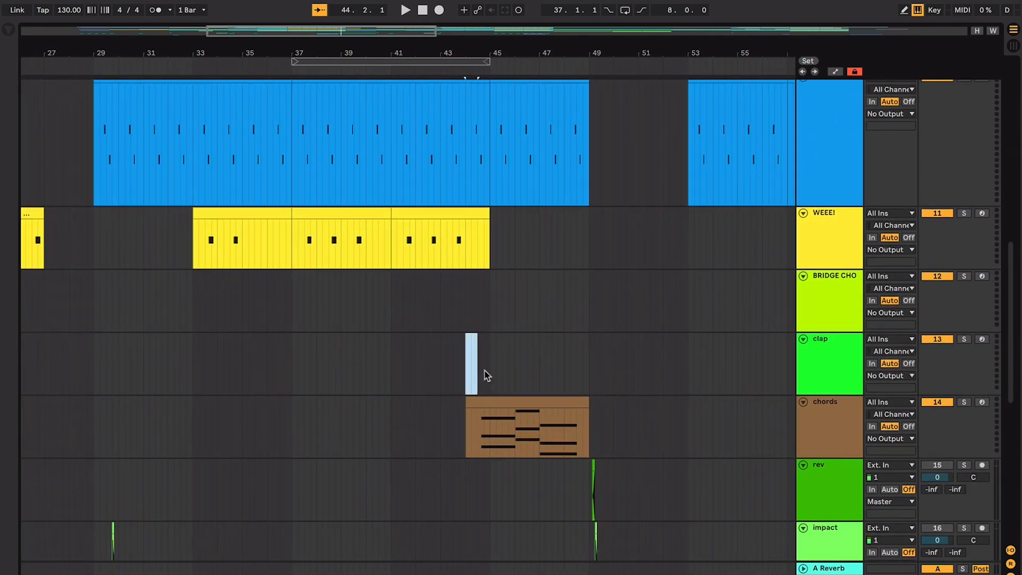
Play the arrangement from about bar 43.4 in the Tom track and follow all tracks into the section at bar 45.
scroll(470, 346, "up", 6)
left_click(446, 343)
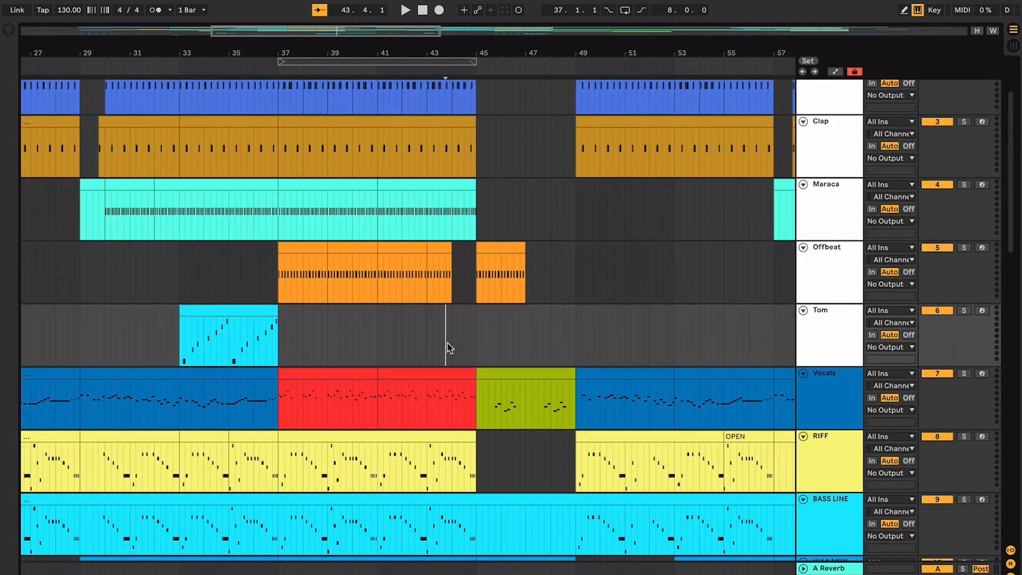
key("space")
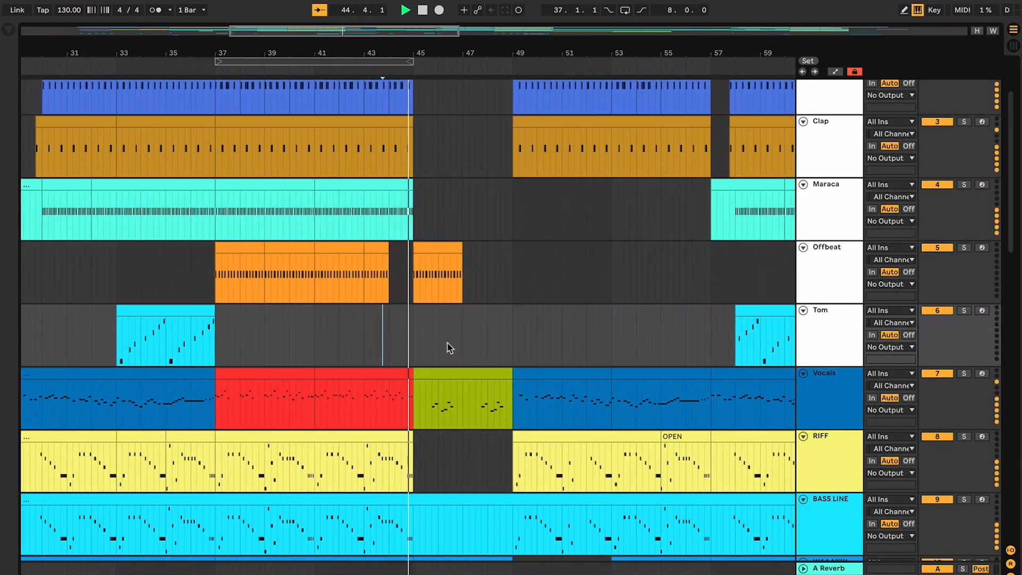
scroll(447, 347, "down", 1)
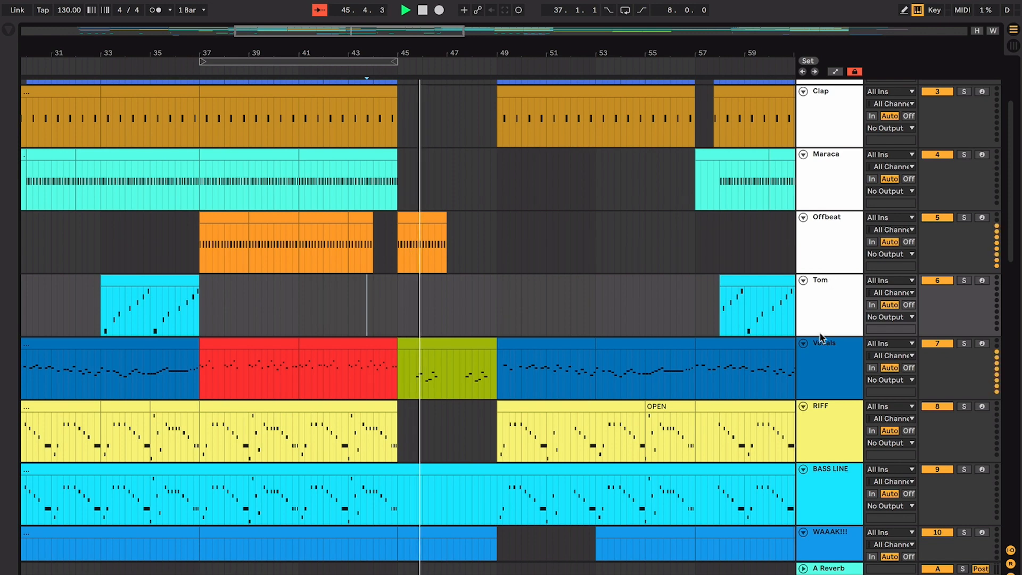
scroll(825, 352, "down", 15)
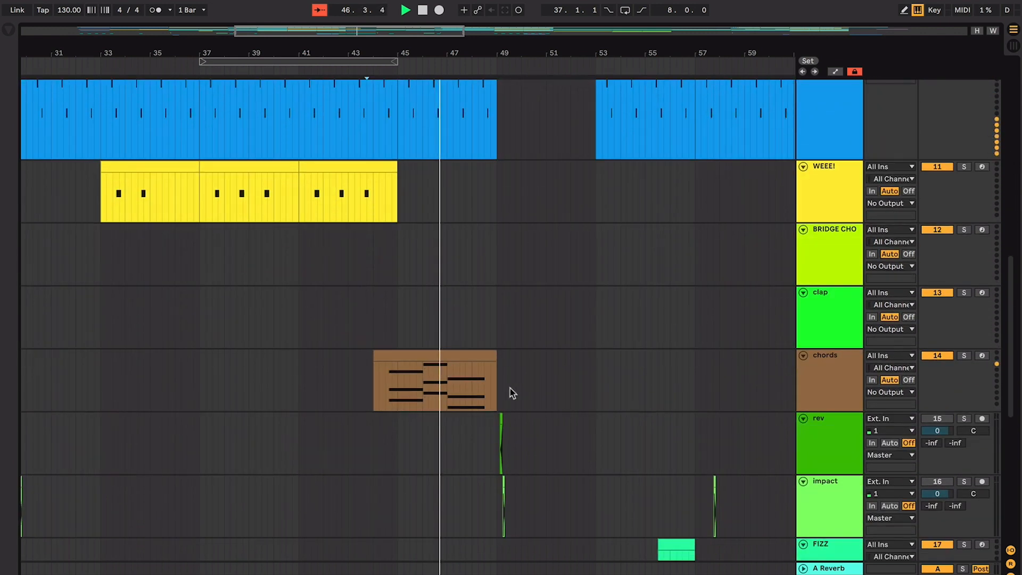
Mark bar 49.3 behind the chords clip and examine the rev and impact clips around bar 49 up close during playback.
left_click(511, 391)
key("plus")
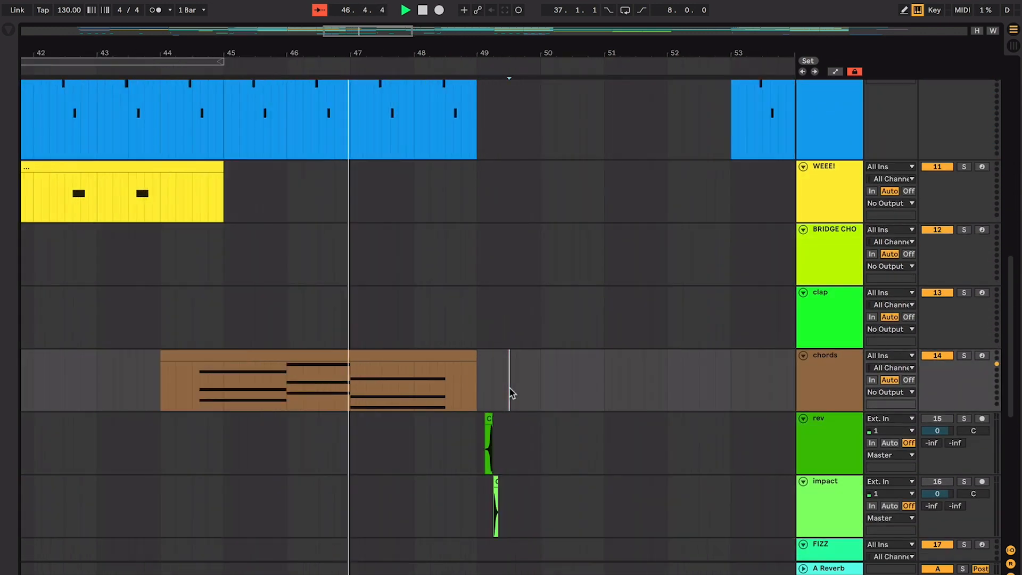
key("plus")
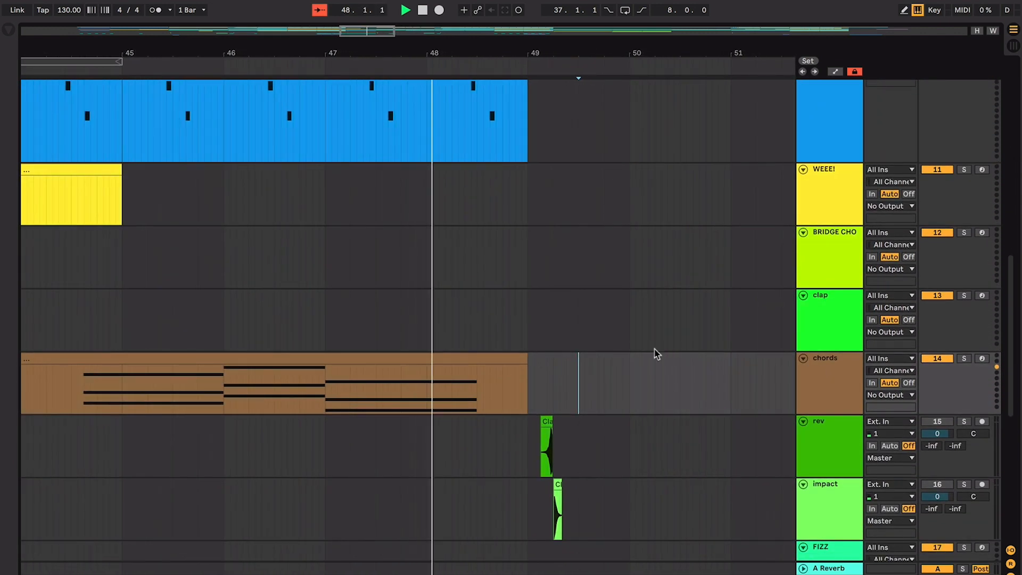
scroll(577, 414, "down", 3)
key("plus")
key("plus")
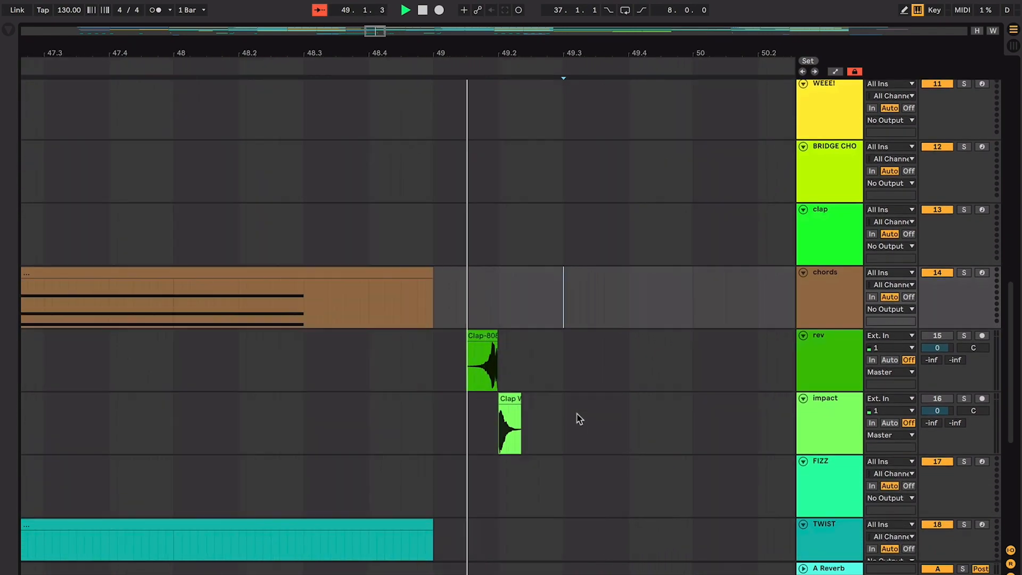
Survey the whole arrangement and examine the section from bar 49 to 57 across all tracks during playback.
scroll(578, 414, "up", 20)
key("w")
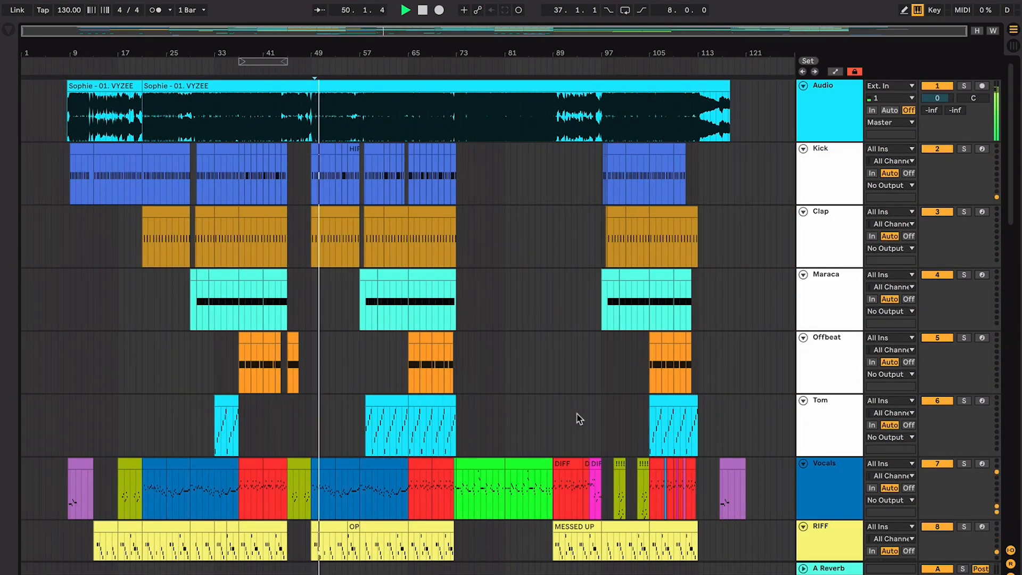
key("plus")
key("plus")
key("plus")
key("plus")
key("plus")
key("minus")
scroll(577, 414, "down", 6)
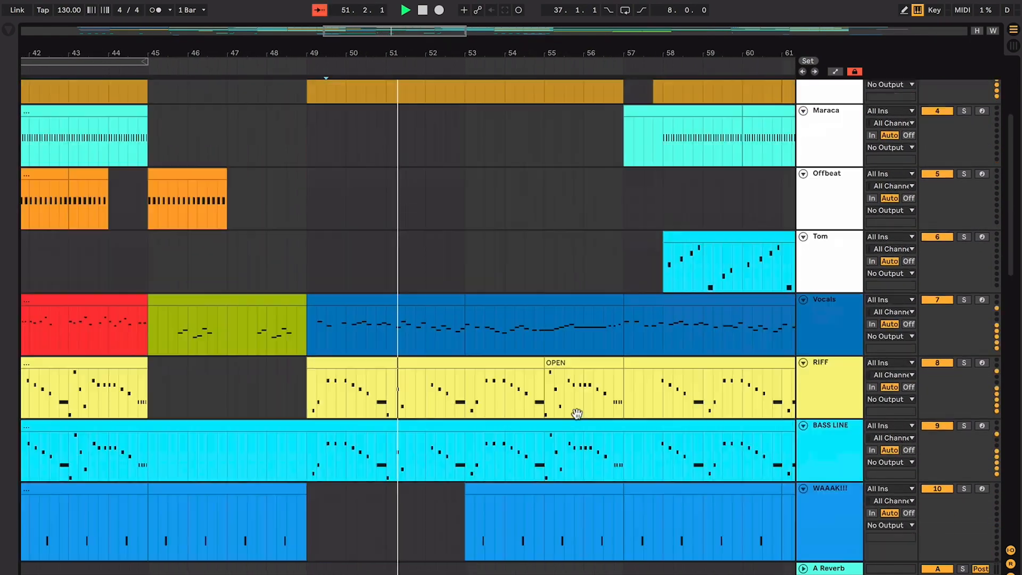
scroll(577, 414, "down", 12)
scroll(578, 417, "up", 3)
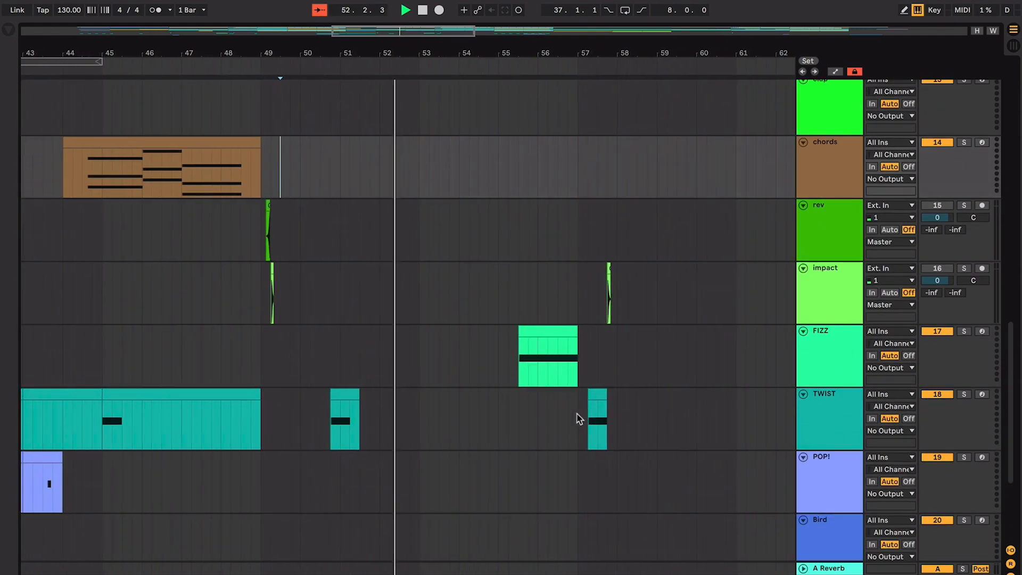
Fold the tracks together and place the insert marker at bar 57.4 in the BRIDGE CHO track.
left_click(832, 404)
key("ctrl+a")
key("Left")
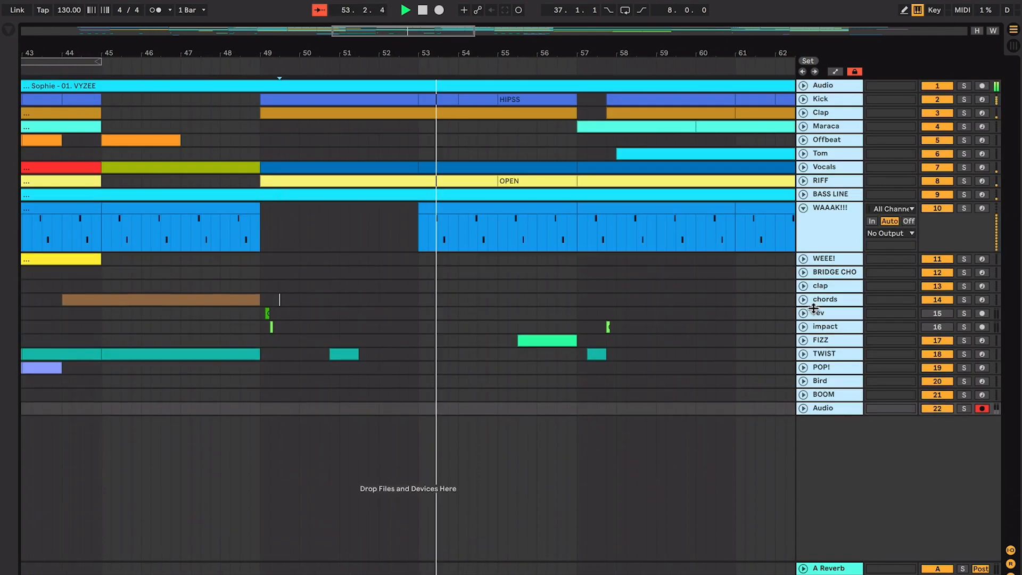
left_click(600, 271)
key("plus")
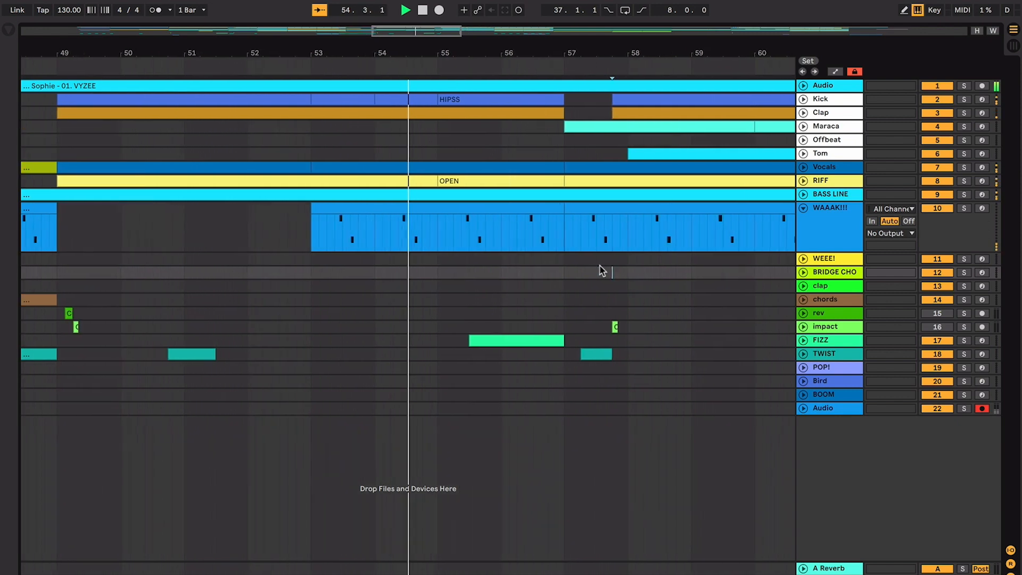
Unfold the BASS LINE, RIFF, Vocals, Tom, Maraca, Clap and Kick tracks.
left_click(803, 194)
left_click(804, 180)
left_click(803, 167)
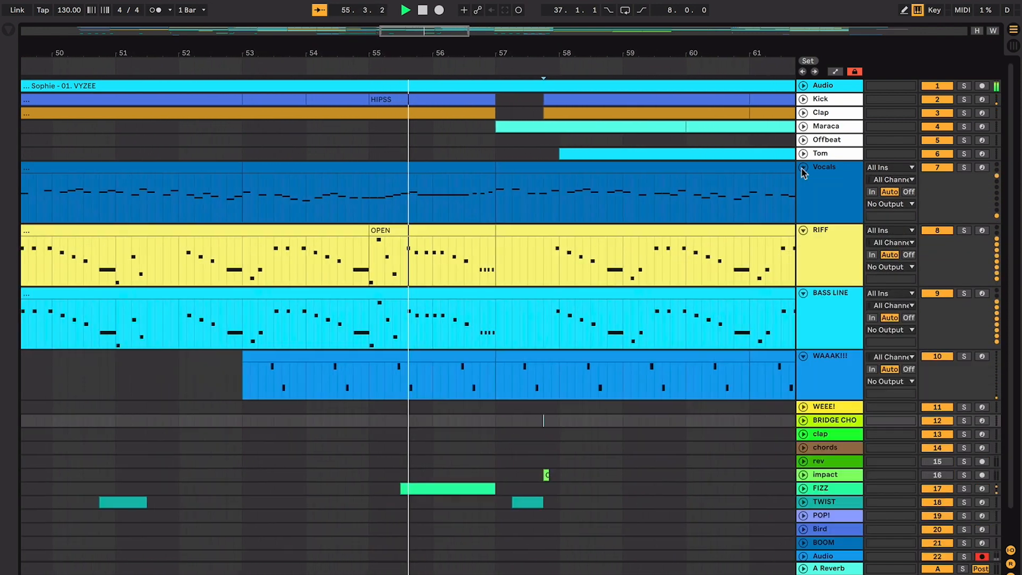
left_click(804, 153)
left_click(804, 126)
left_click(804, 112)
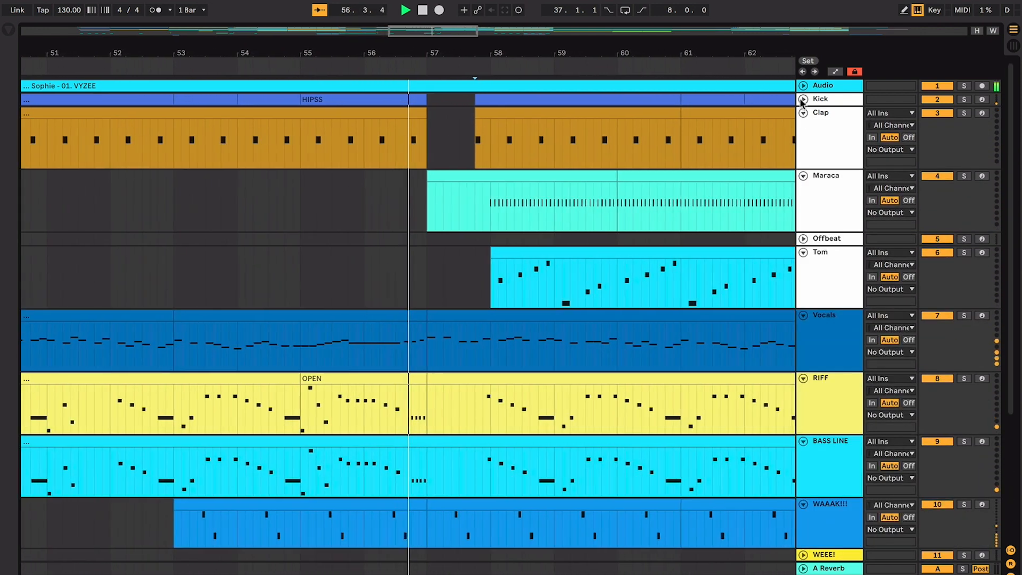
left_click(804, 99)
Examine how the drum, vocal and effect clips change from bar 57 onwards, both up close and up to bar 73.
key("minus")
key("minus")
scroll(484, 178, "down", 5)
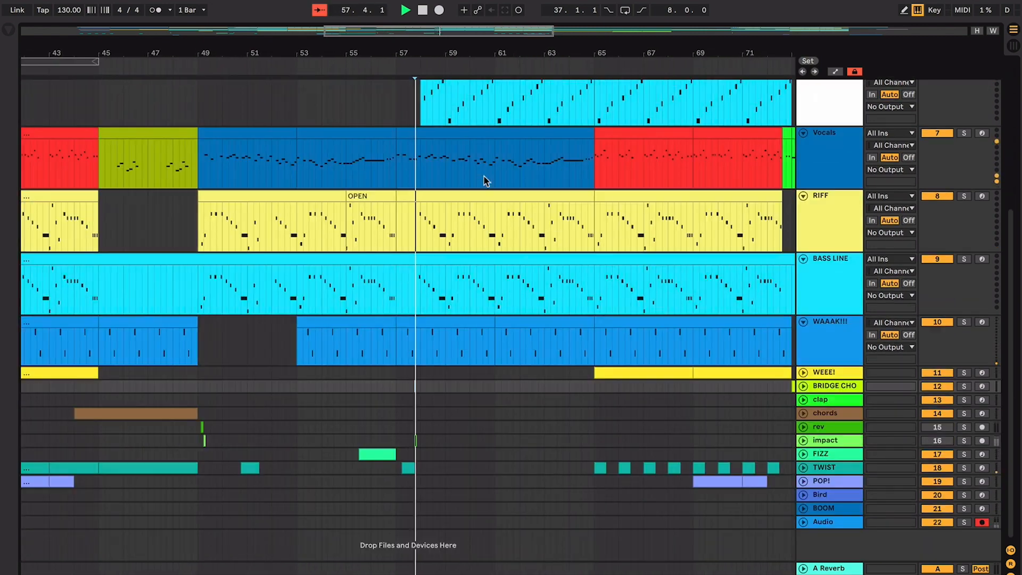
key("plus")
key("plus")
key("plus")
key("plus")
key("plus")
key("minus")
key("minus")
key("minus")
key("minus")
key("minus")
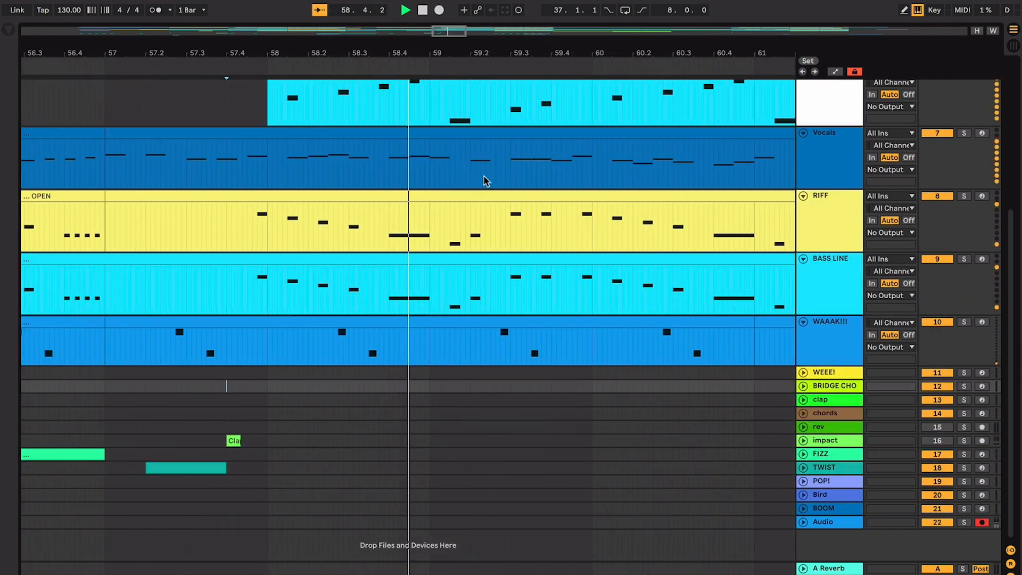
scroll(484, 176, "up", 3)
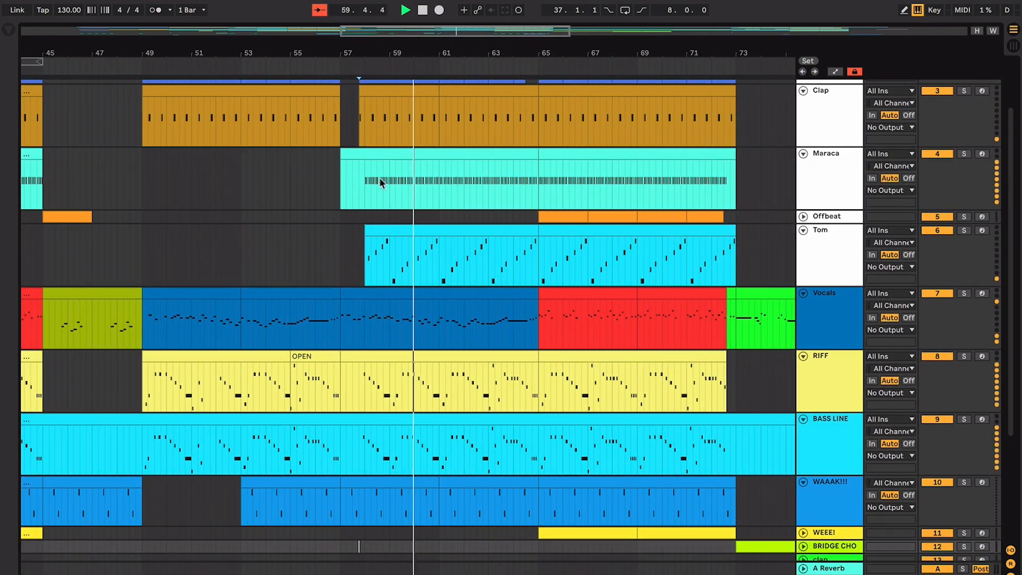
Play the transition at bar 57 from the start of the Maraca clip and again from the gap in the Clap track.
left_click(339, 208)
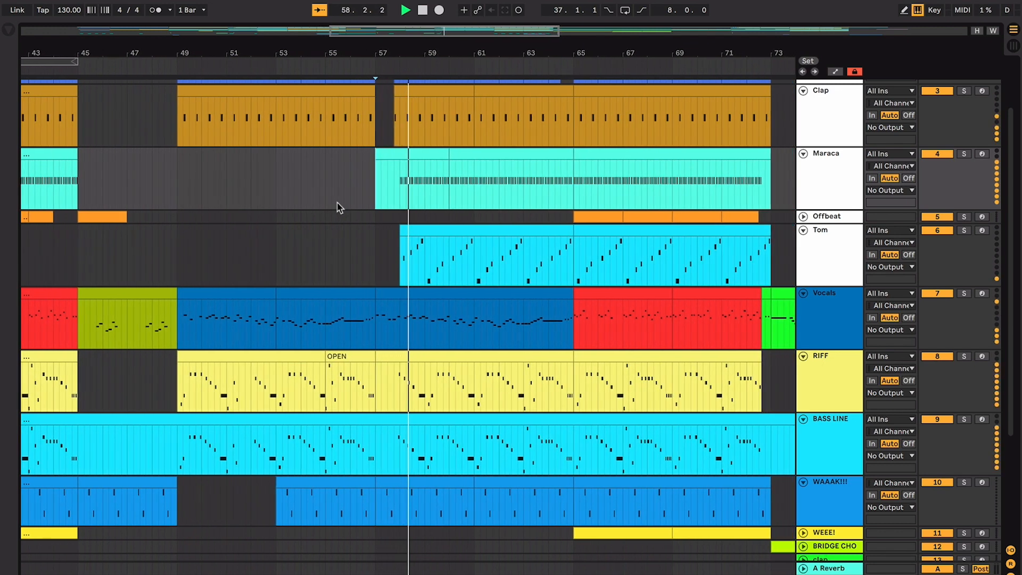
key("space")
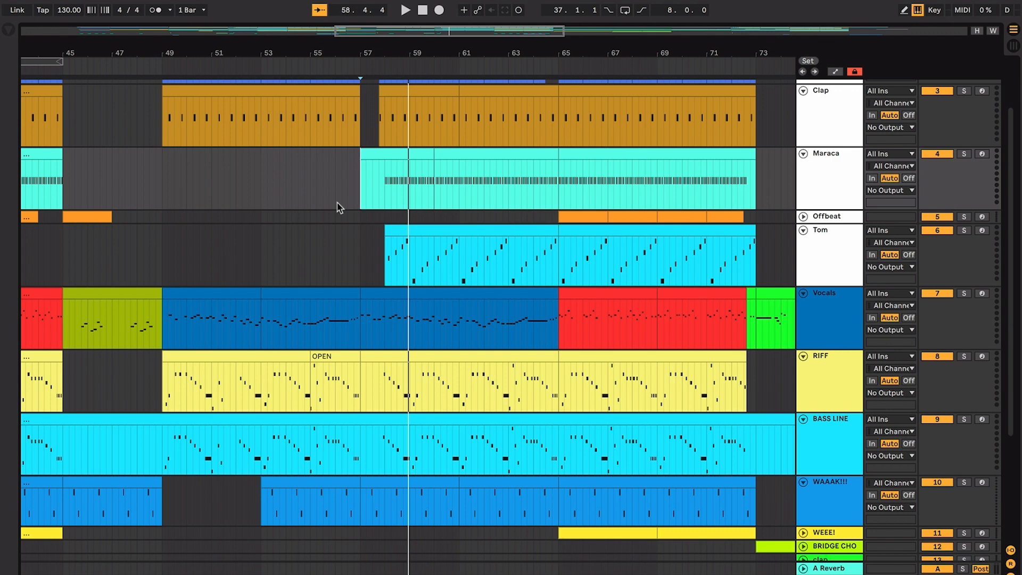
key("plus")
key("plus")
key("plus")
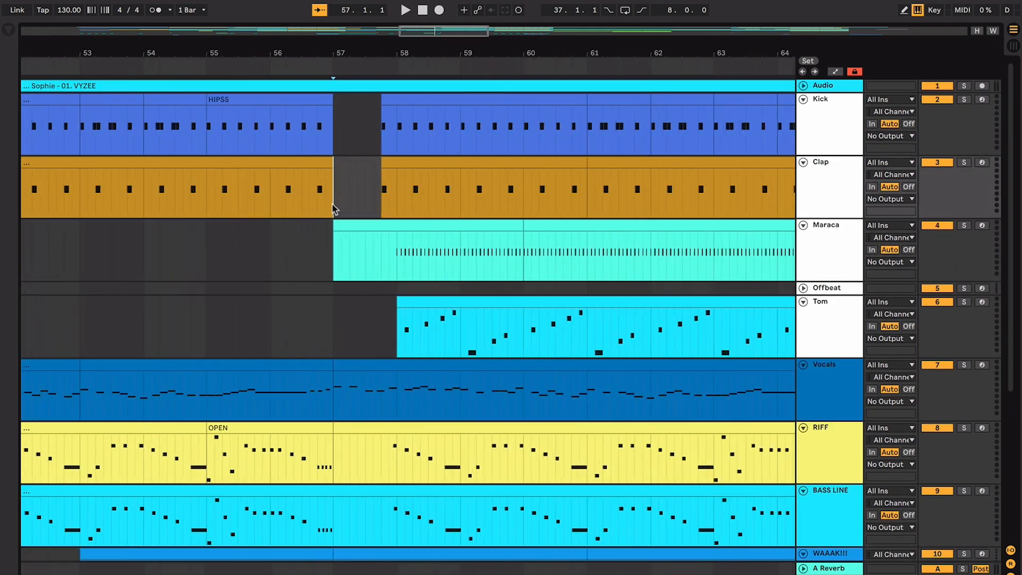
key("minus")
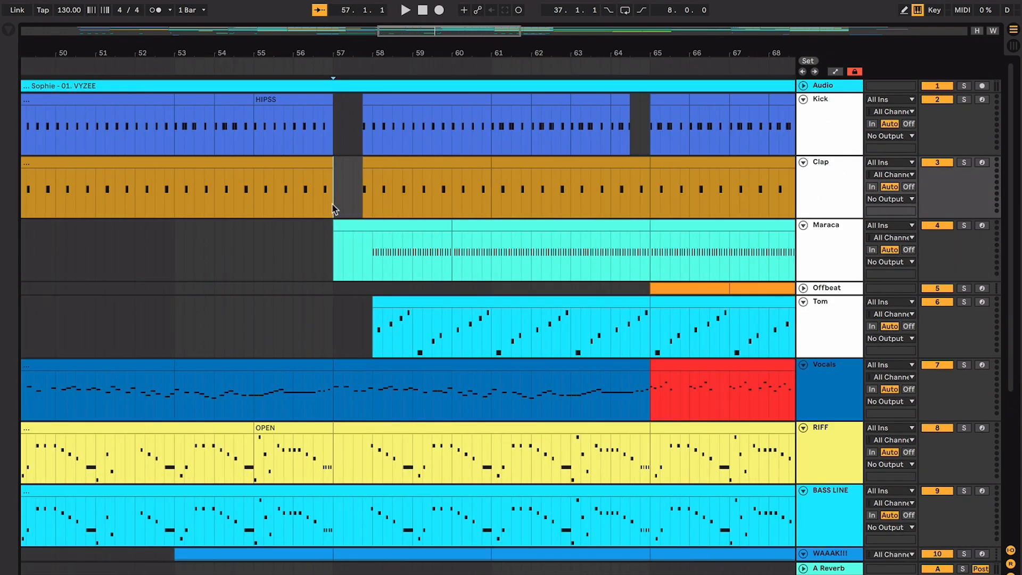
key("space")
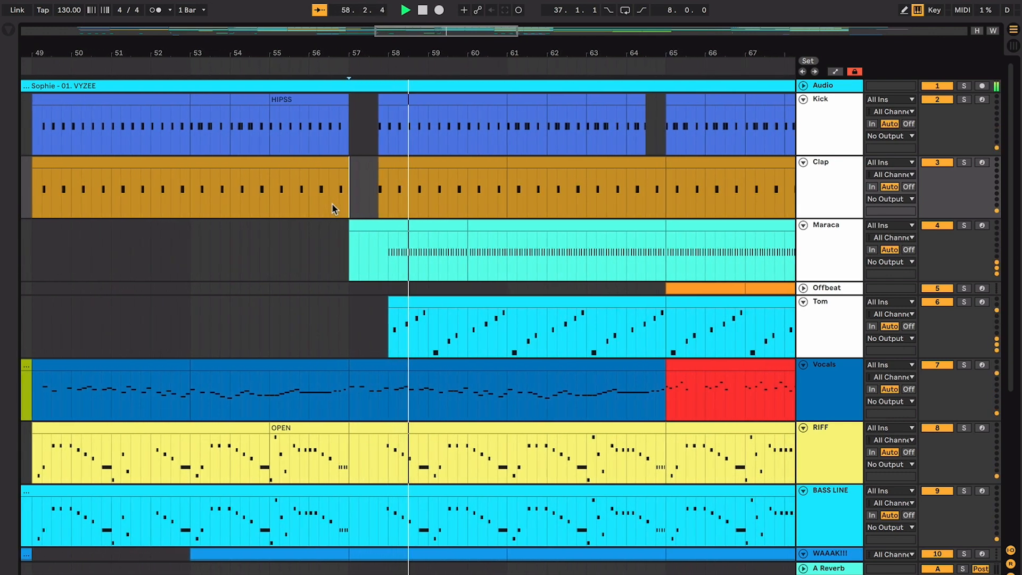
key("space")
Trim the start of the Kick clip after the bar 57 gap to bar 58 and check it against the bar 29 gap by playback.
left_click_drag(366, 100, 490, 101)
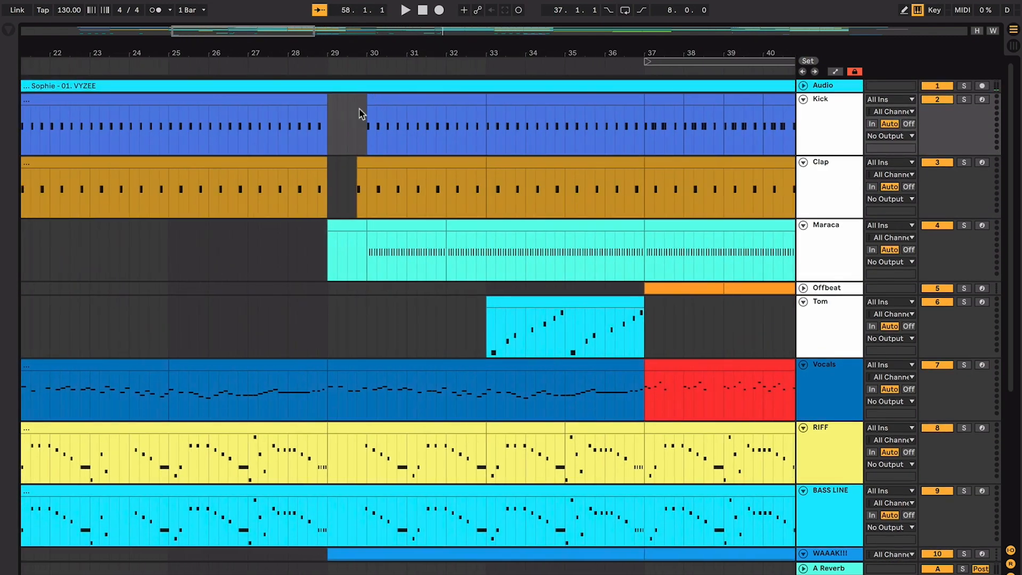
left_click(325, 120)
key("space")
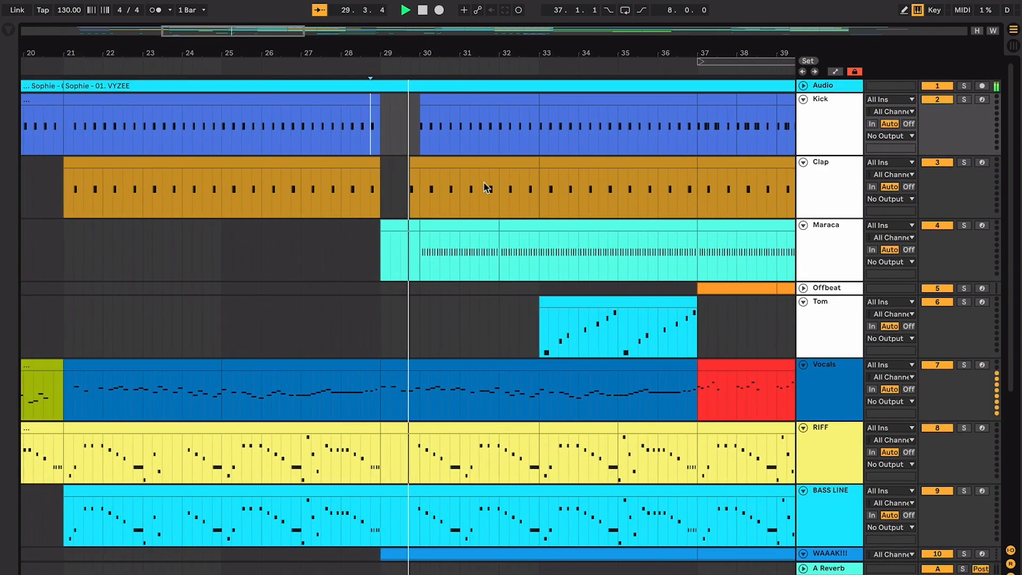
scroll(484, 183, "right", 15)
key("space")
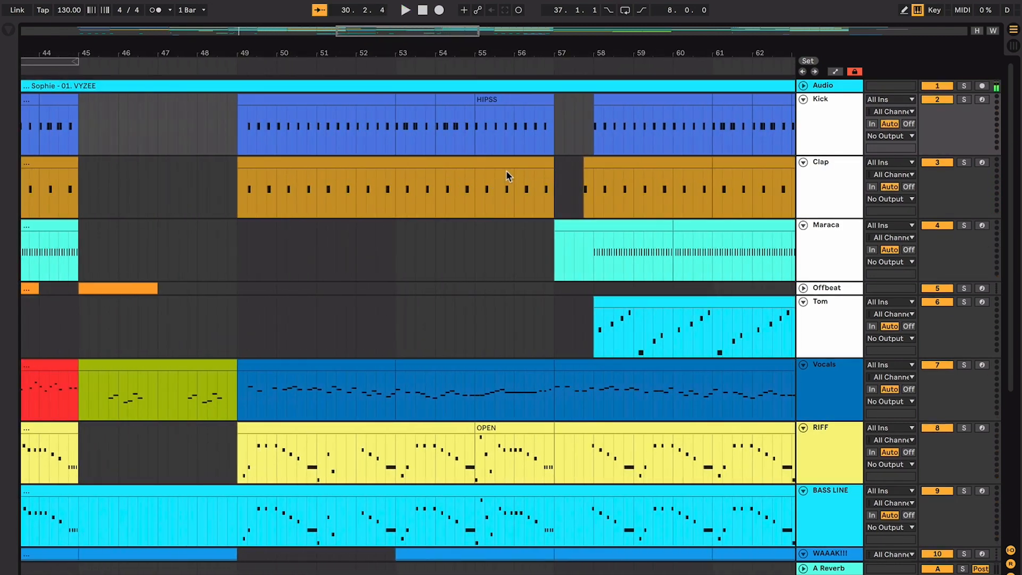
key("space")
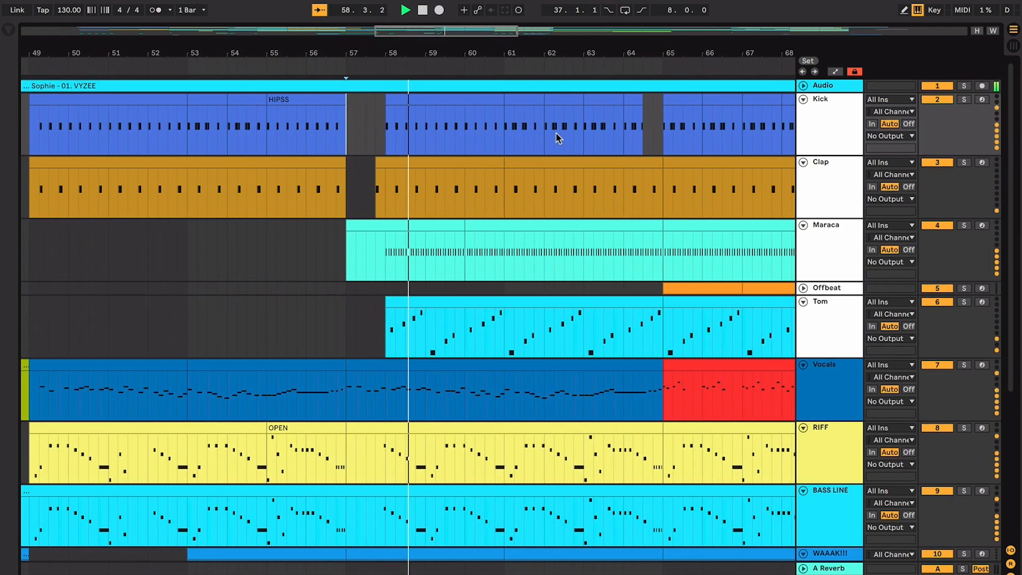
key("space")
Select the Clap clip starting at bar 57.4, and select and play the one starting at bar 29.4 for comparison.
left_click(369, 173)
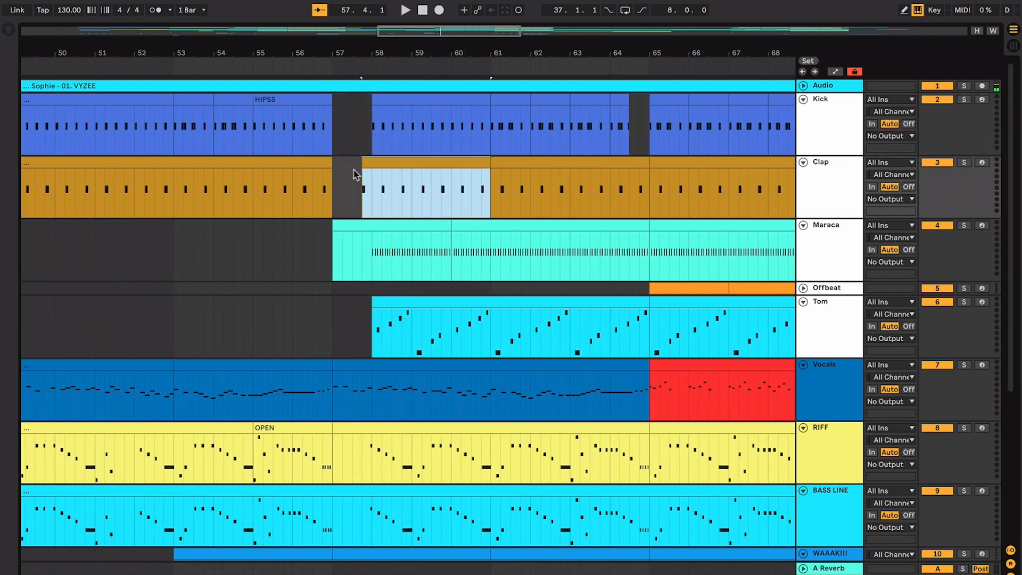
scroll(356, 167, "left", 15)
scroll(356, 168, "right", 1)
left_click(63, 159)
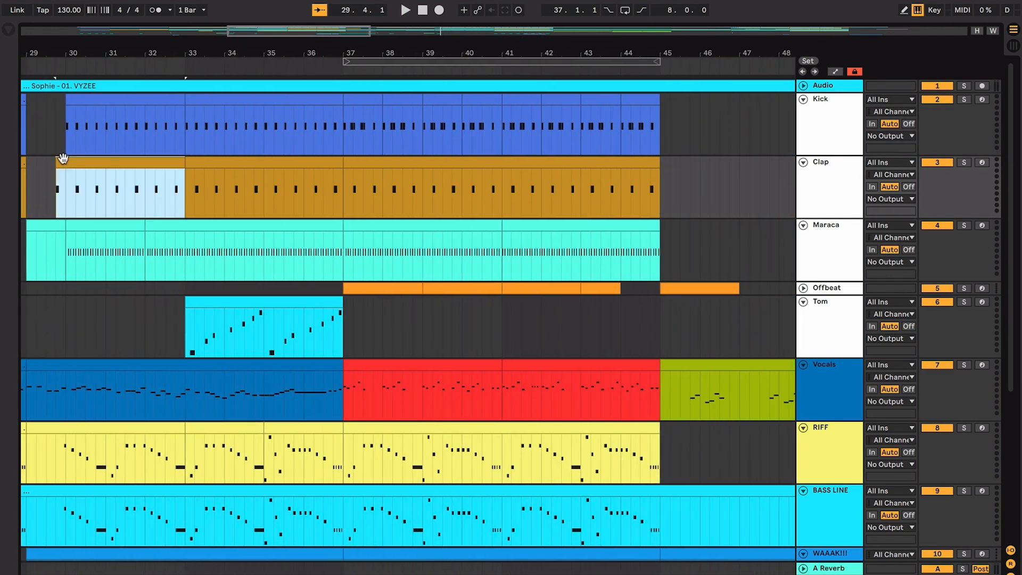
key("space")
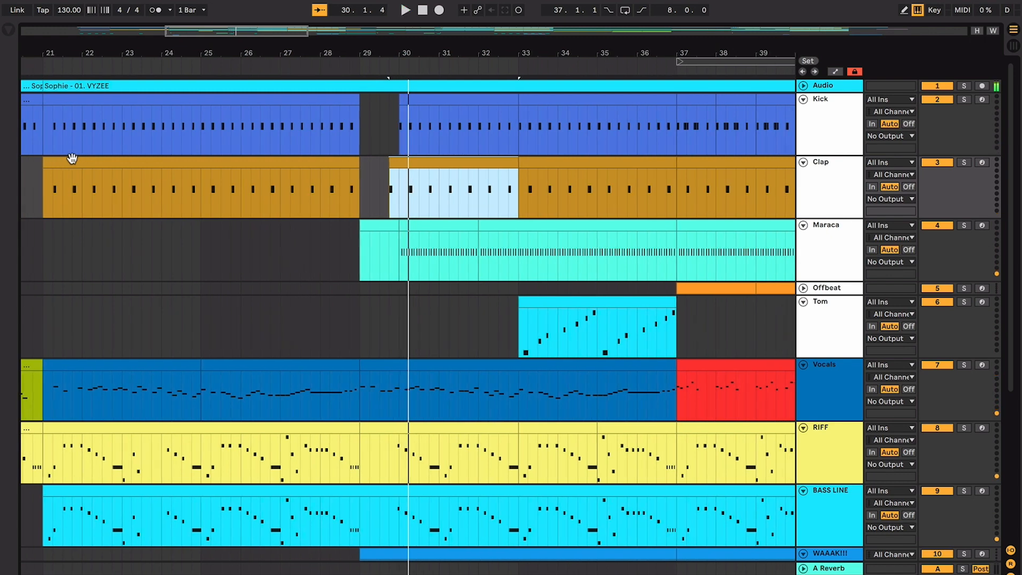
scroll(394, 169, "right", 12)
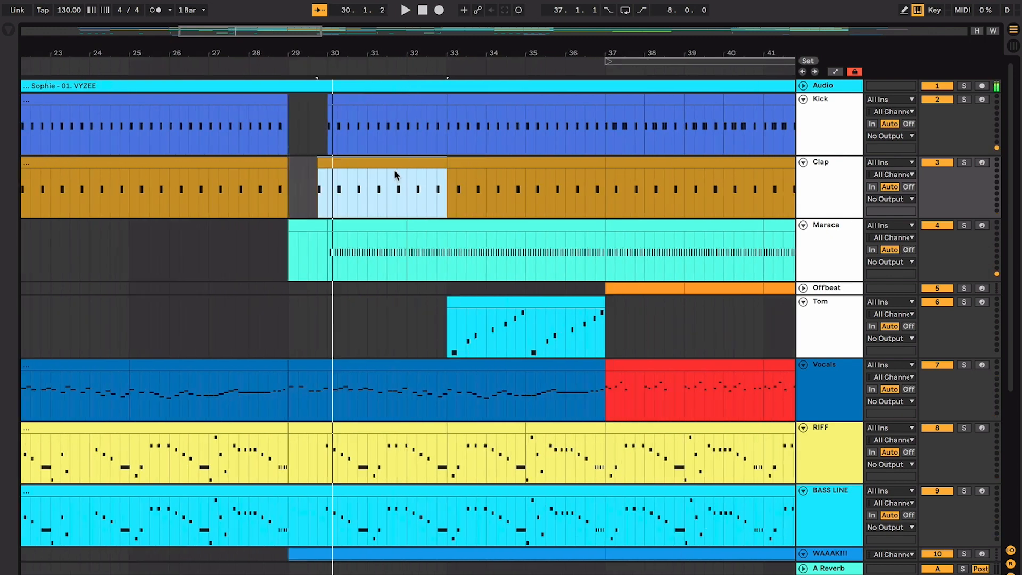
Reselect the Clap clip from bar 57.4 to 61 and play on from its start.
left_click(668, 168)
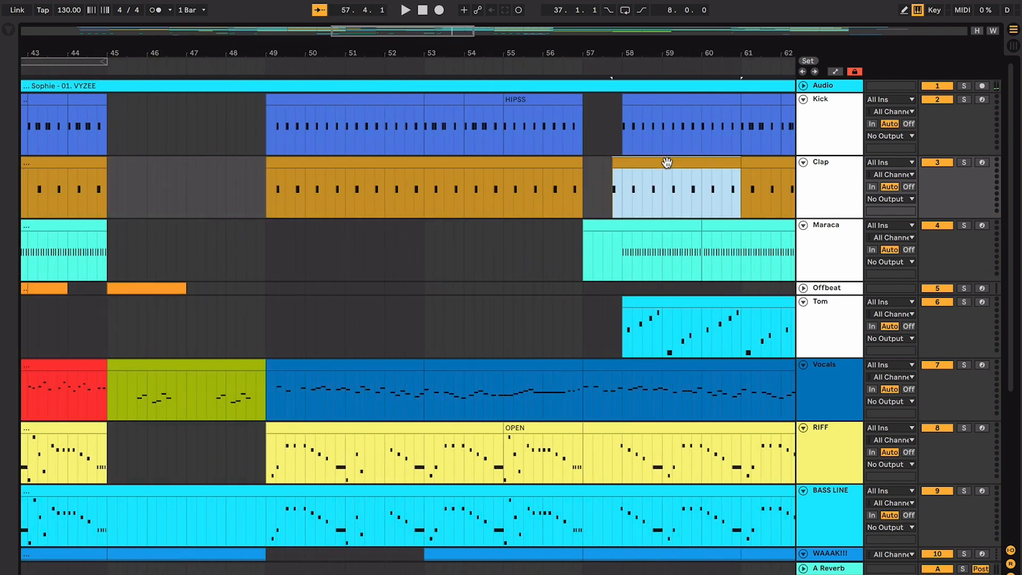
key("space")
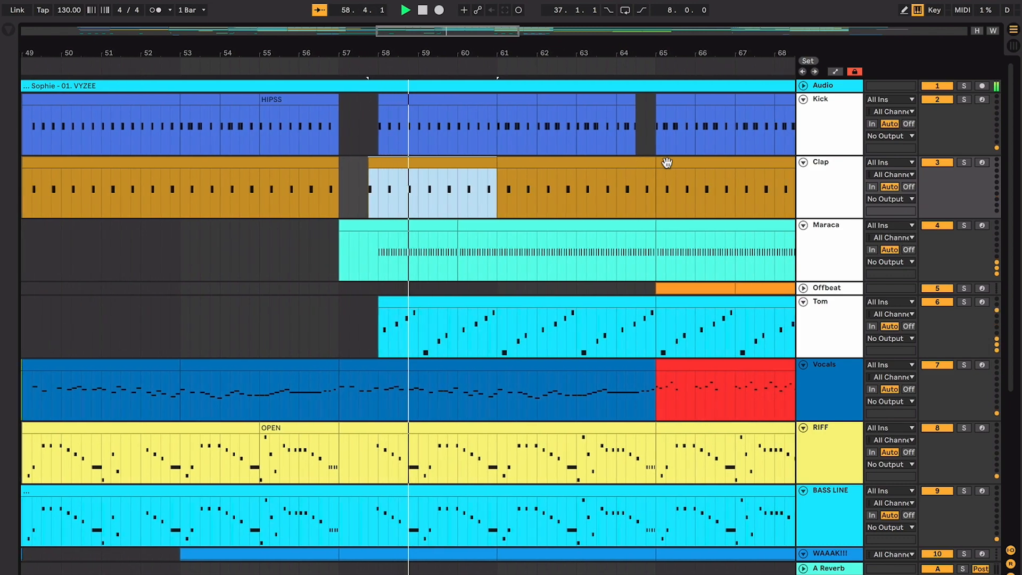
key("minus")
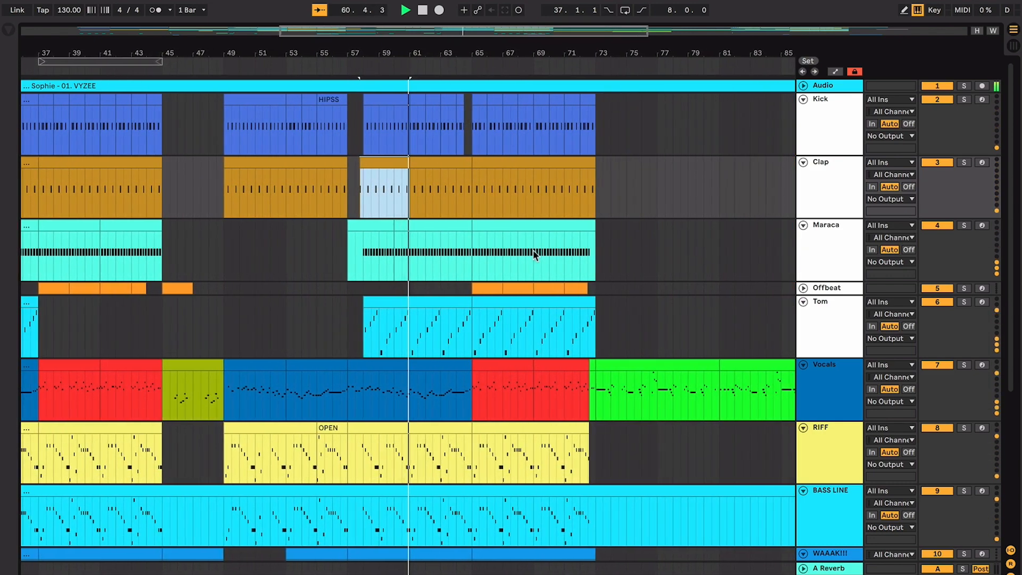
Select the Tom clip from bar 58 to 65 for a close look and mark bar 59 in it.
left_click(438, 304)
key("space")
key("plus")
key("plus")
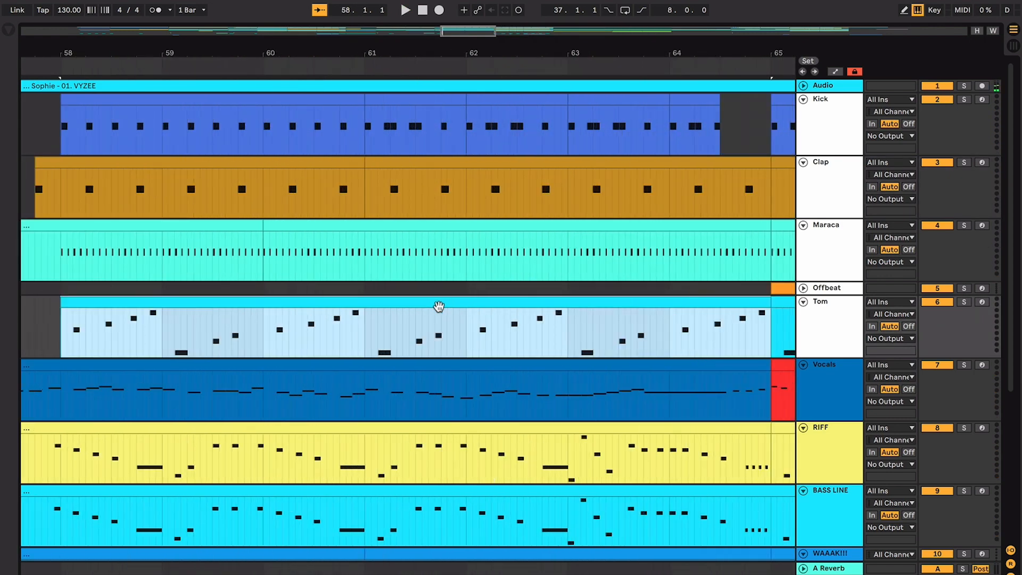
key("plus")
left_click(302, 326)
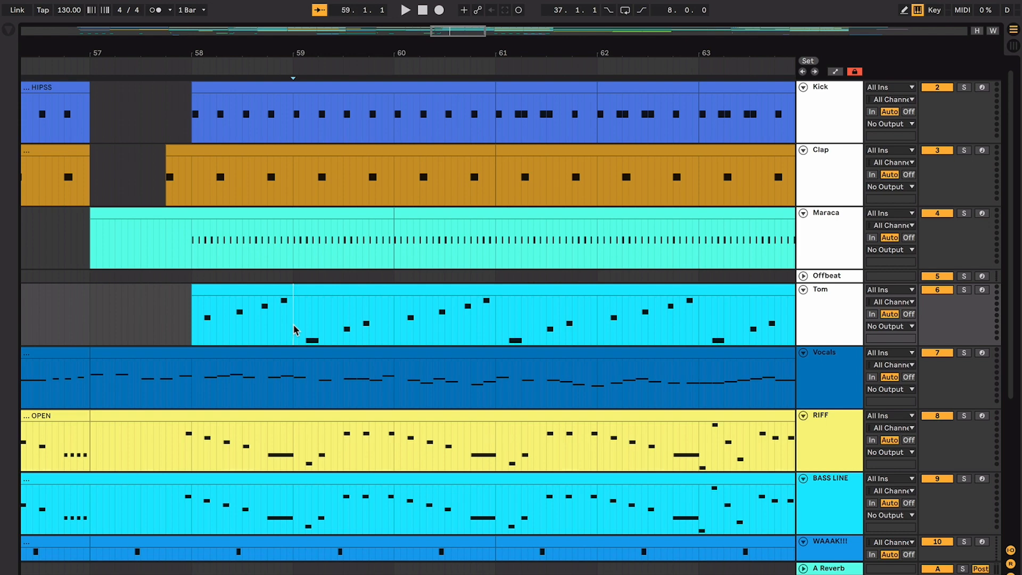
Play the arrangement from bar 59 to check the Tom part, ending playback in bar 61.
key("space")
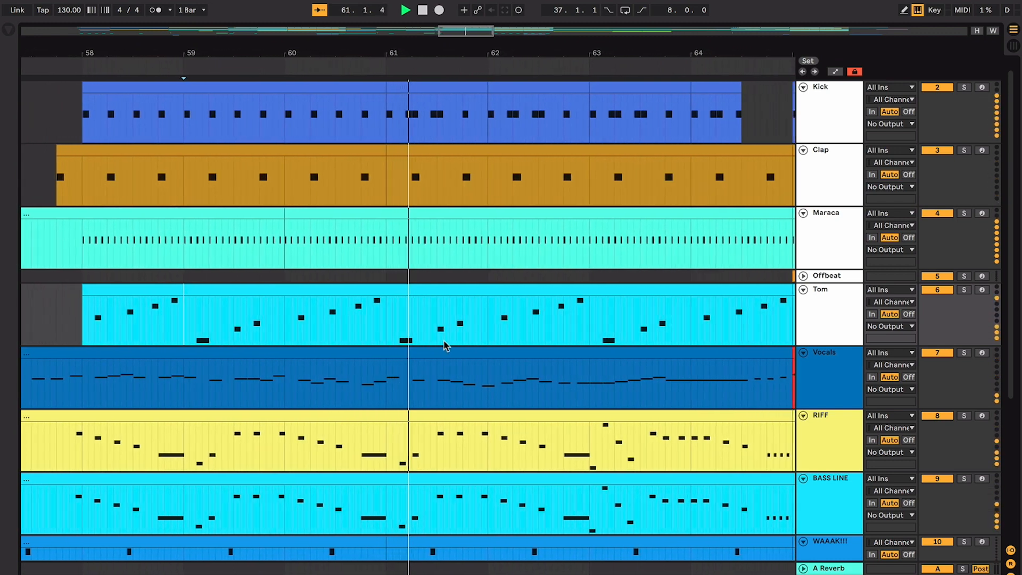
key("minus")
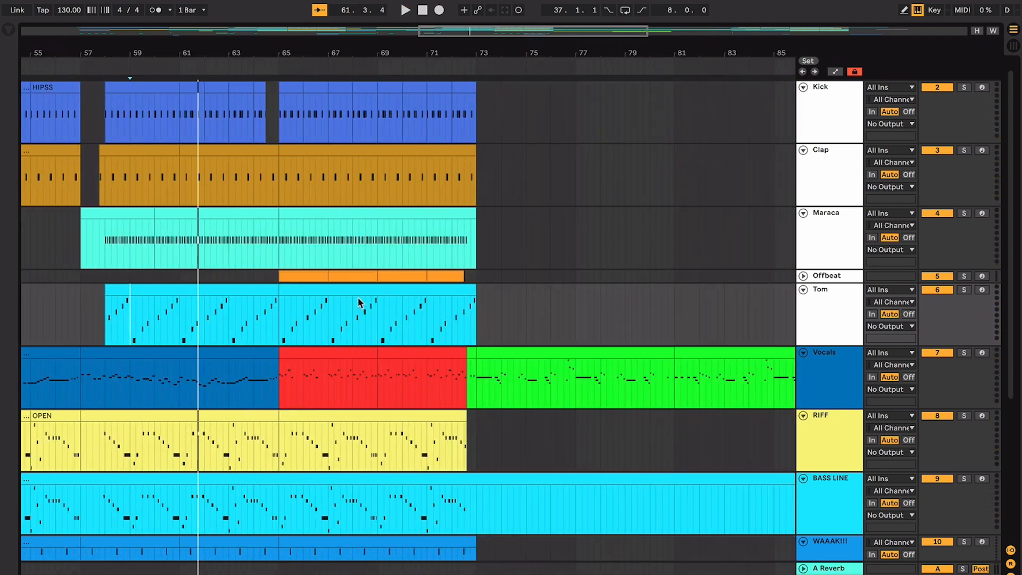
scroll(359, 302, "left", 4)
Open the Tom clip starting at bar 58 and transpose its notes from bar 61 to just before bar 63 up by about 9 semitones.
double_click(331, 301)
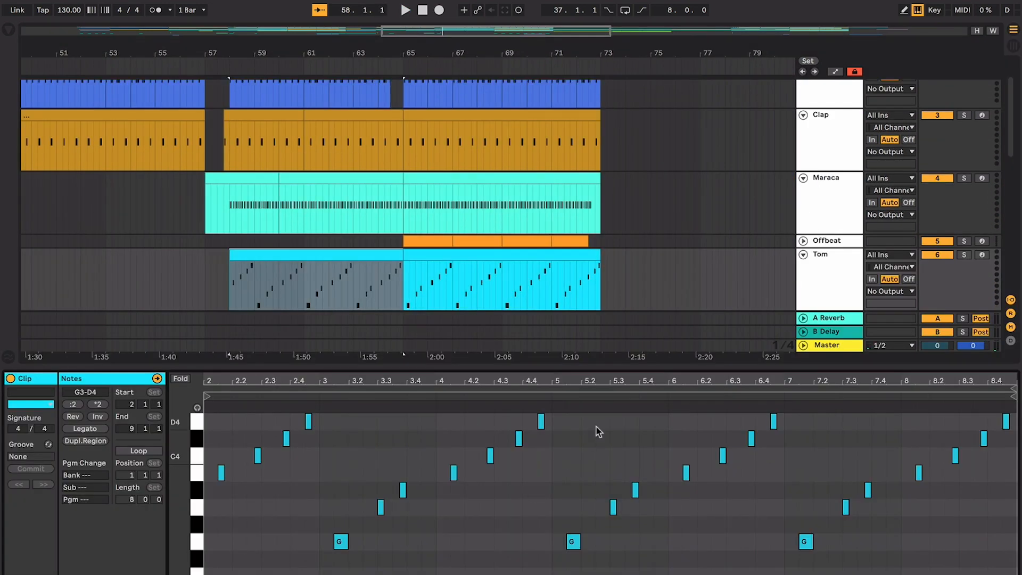
left_click_drag(566, 419, 782, 573)
key("Up")
key("Up")
key("Up")
key("Up")
key("Up")
key("Up")
key("Up")
key("Up")
key("Up")
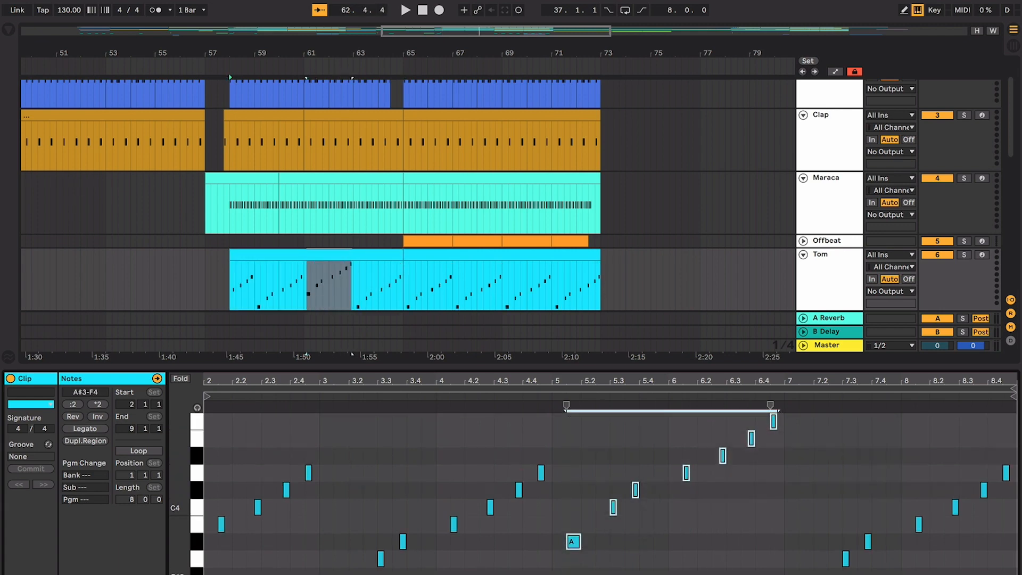
key("ctrl+alt+l")
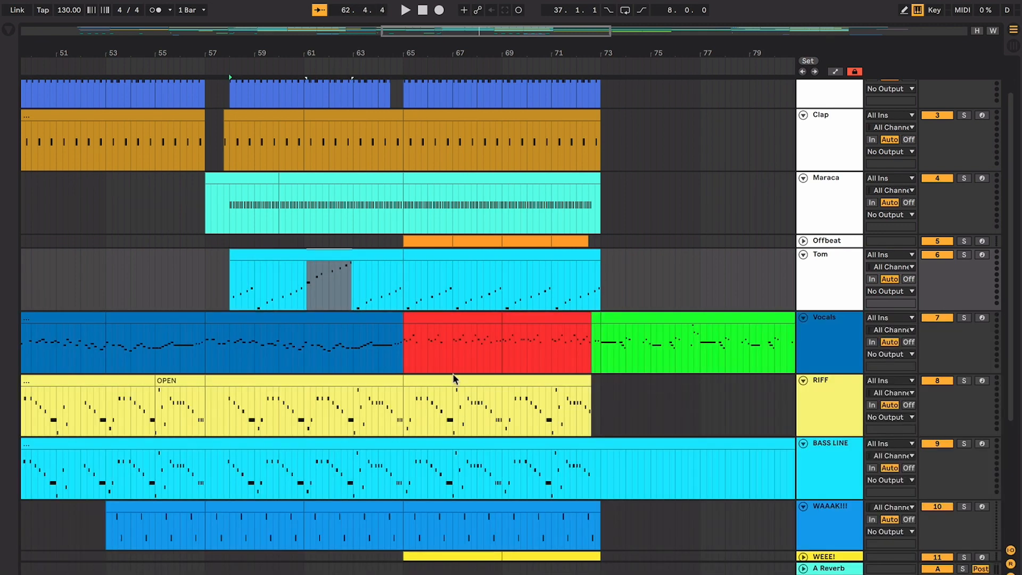
Compare the Tom track's content across earlier sections, marking positions in bar 54, at bar 33 and at bar 49.
scroll(348, 288, "left", 6)
scroll(348, 288, "up", 2)
left_click(349, 293)
scroll(350, 296, "left", 3)
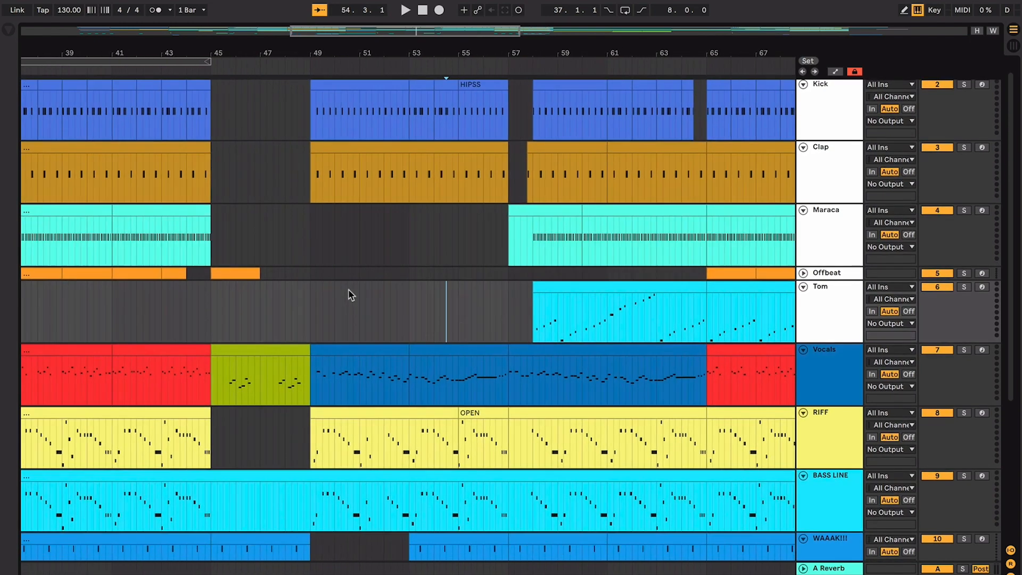
scroll(351, 294, "left", 4)
left_click(183, 290)
scroll(341, 314, "right", 4)
scroll(341, 315, "down", 1)
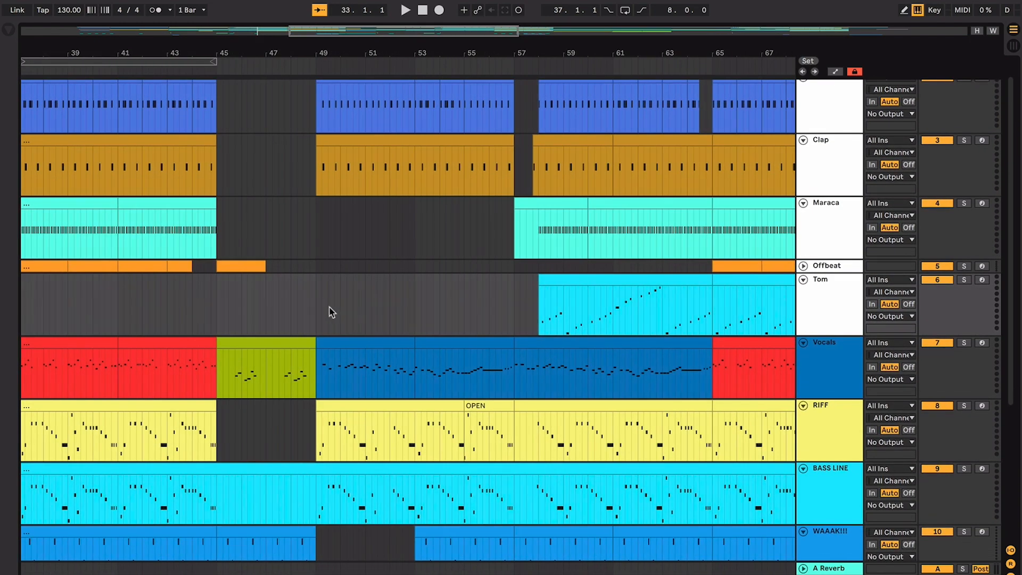
left_click(320, 307)
left_click(316, 305)
scroll(314, 305, "down", 1)
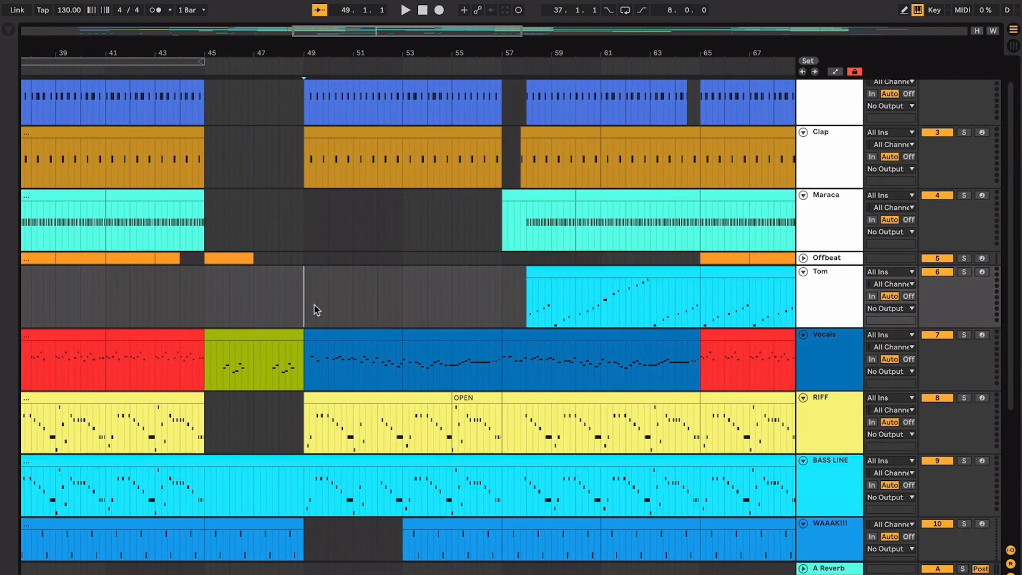
Mark out the empty stretch of the Tom track from bar 49 to 56.
scroll(315, 305, "down", 5)
scroll(315, 308, "left", 4)
scroll(315, 307, "up", 1)
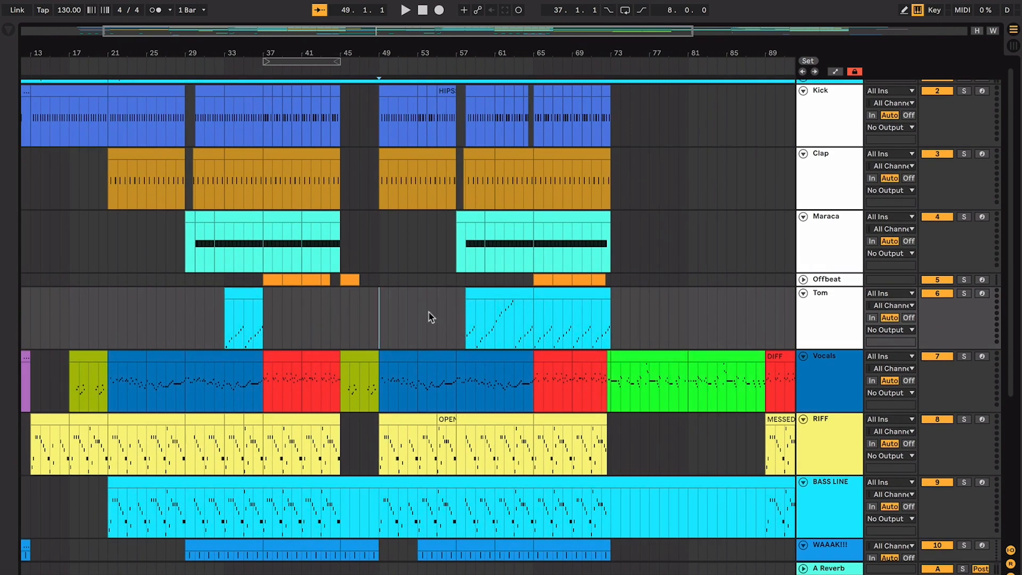
left_click(447, 308)
left_click_drag(380, 303, 445, 308)
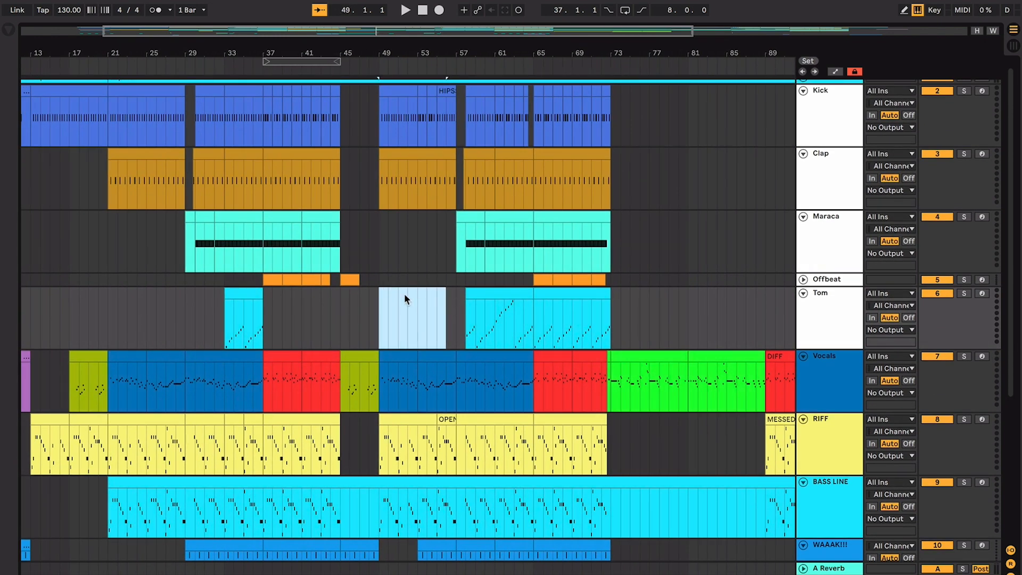
Select everything from bar 49 to 65 across the Kick and the tracks below it, and consolidate the clips.
scroll(404, 294, "up", 1)
scroll(404, 294, "right", 1)
left_click(377, 100)
key("super+c")
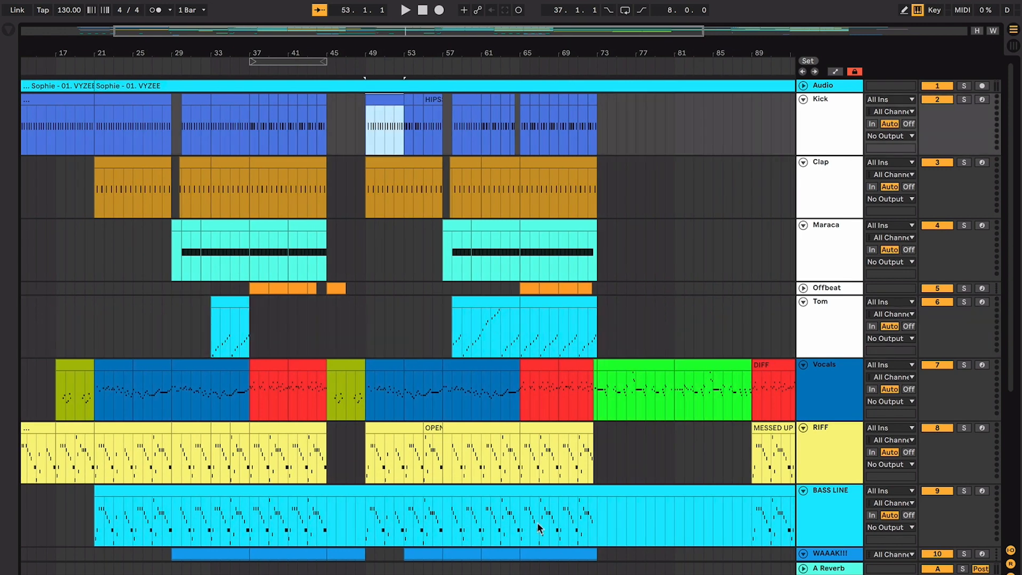
left_click(519, 570, "shift")
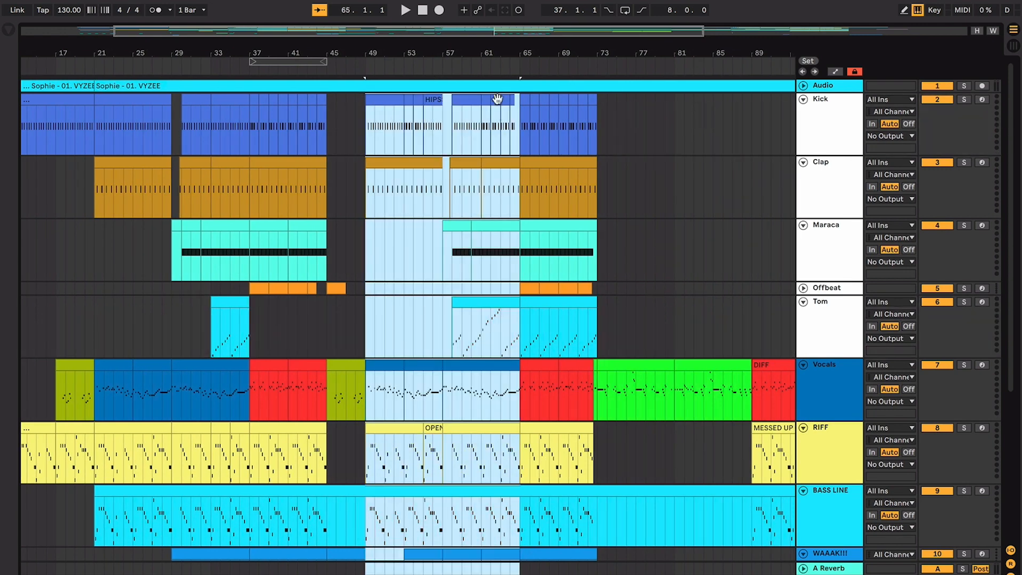
key("super+j")
Recolour all clips from bar 49 to 65 on the Kick and lower tracks magenta.
left_click(497, 99)
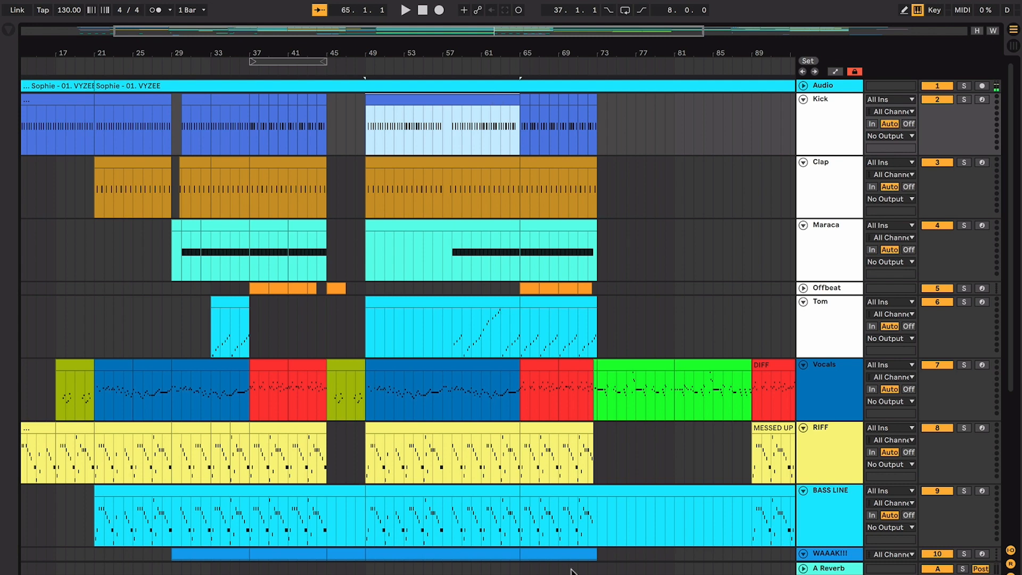
left_click(479, 570, "shift")
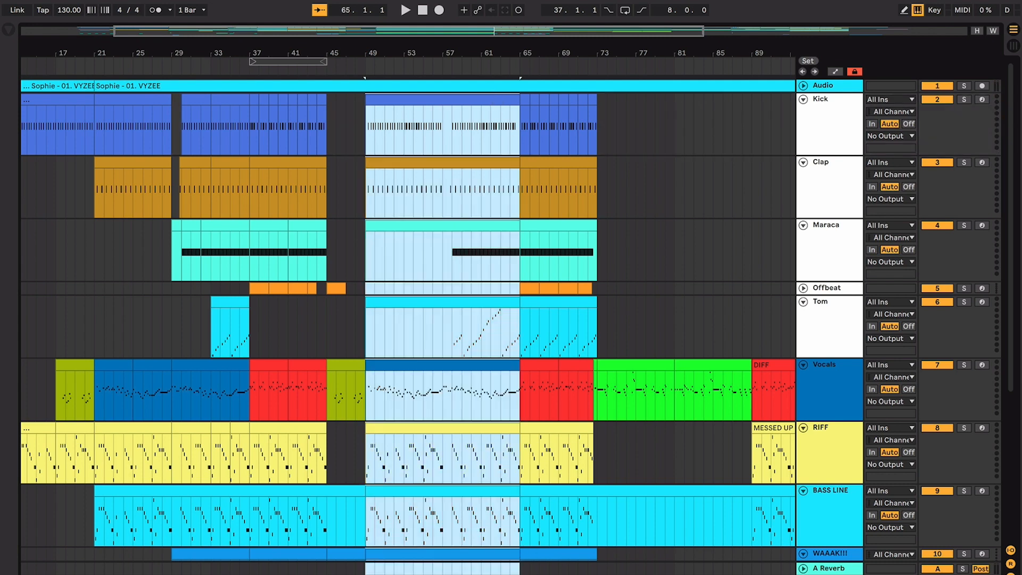
right_click(507, 487)
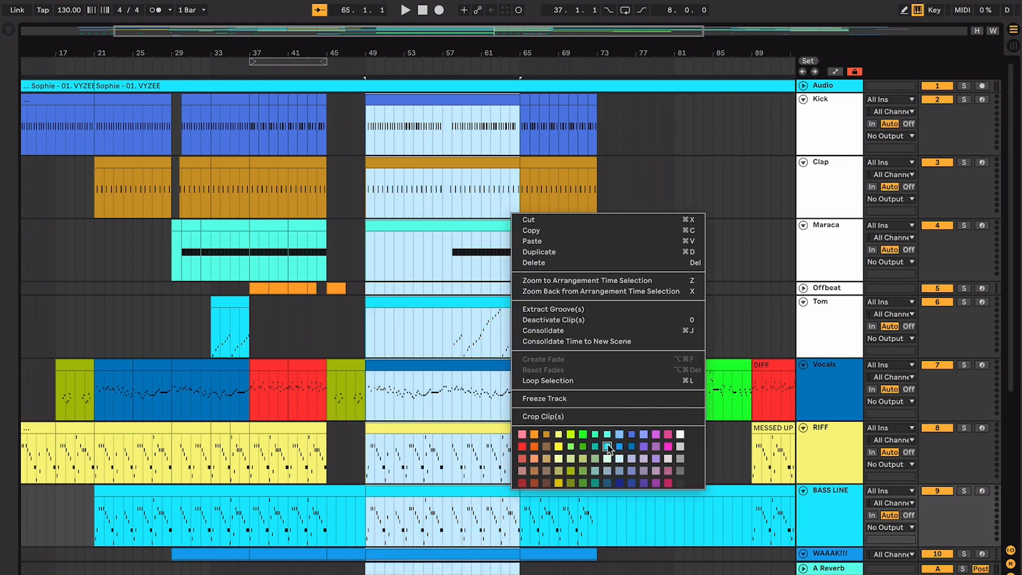
left_click(669, 447)
Select bars 37 to 45 from the Kick track down through the lower tracks and consolidate the clips.
scroll(426, 316, "left", 5)
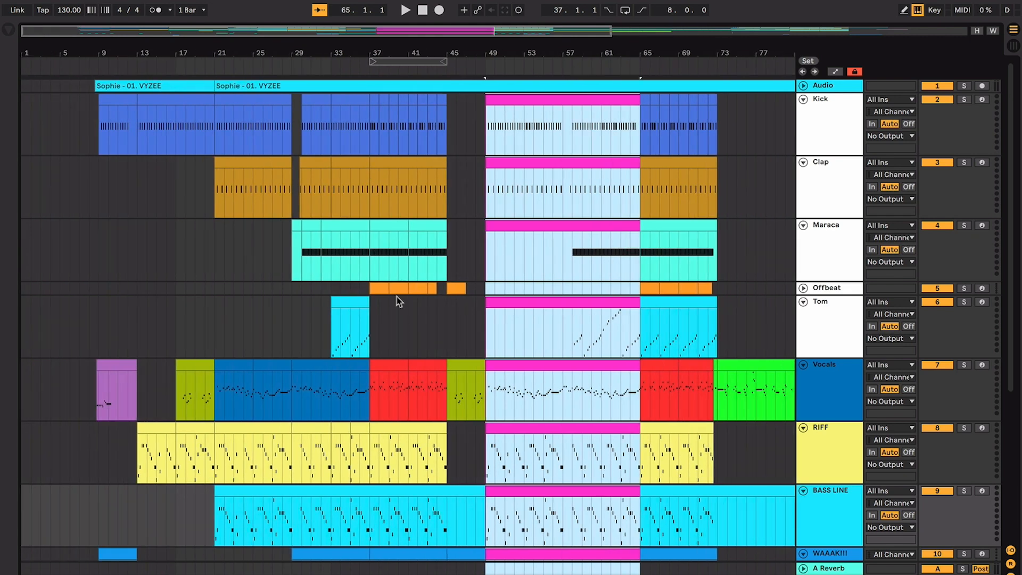
left_click(377, 340)
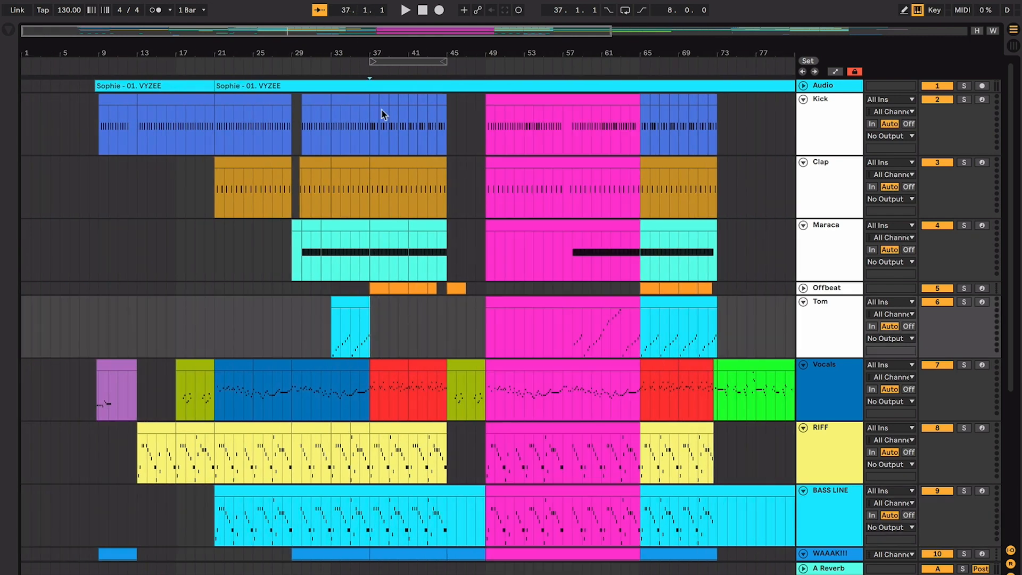
left_click(374, 99)
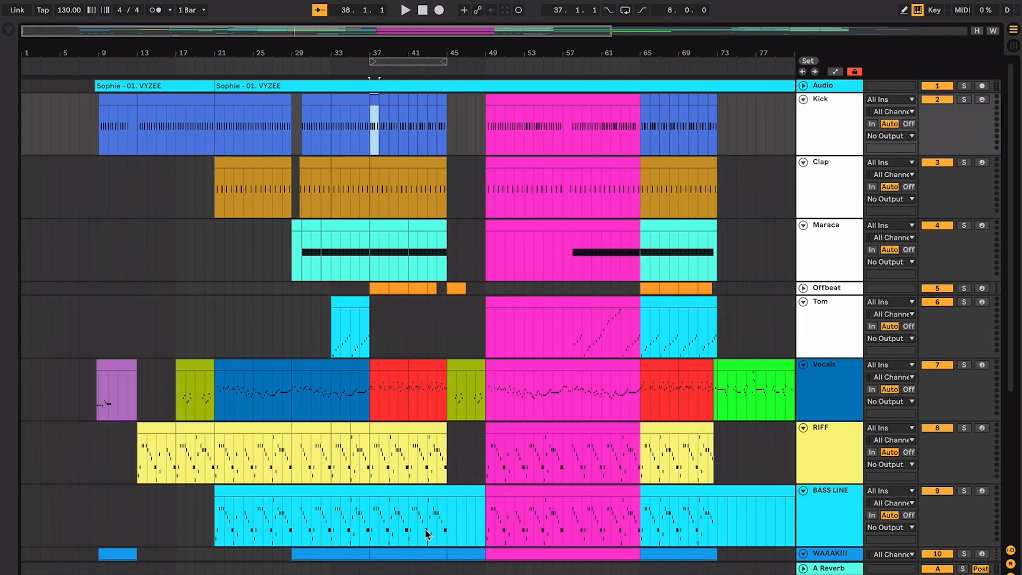
left_click(440, 568, "shift")
key("ctrl+j")
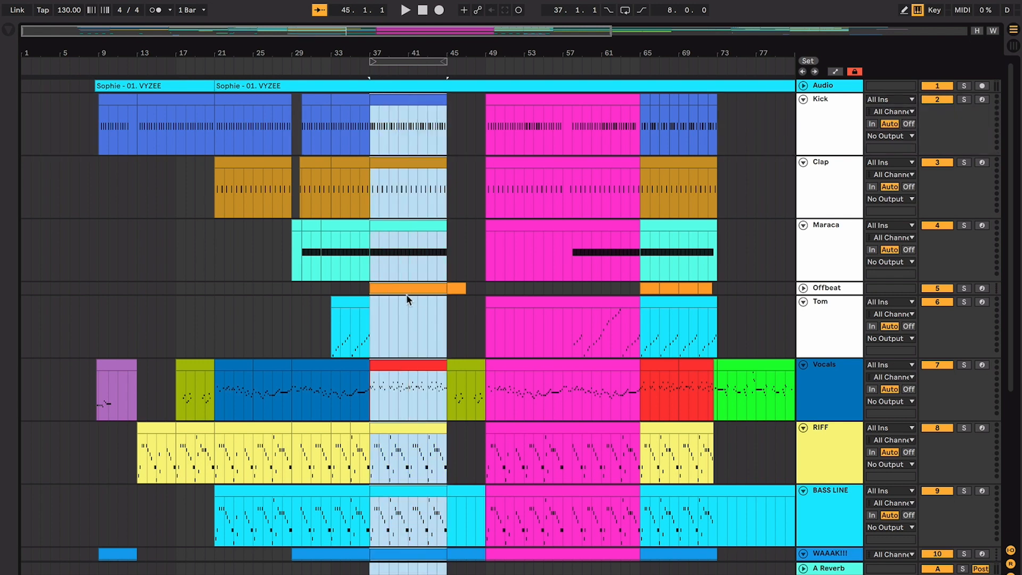
Recolour the consolidated clips from bar 37 to 45 yellow on the Kick and lower tracks.
left_click(408, 283)
left_click(384, 97)
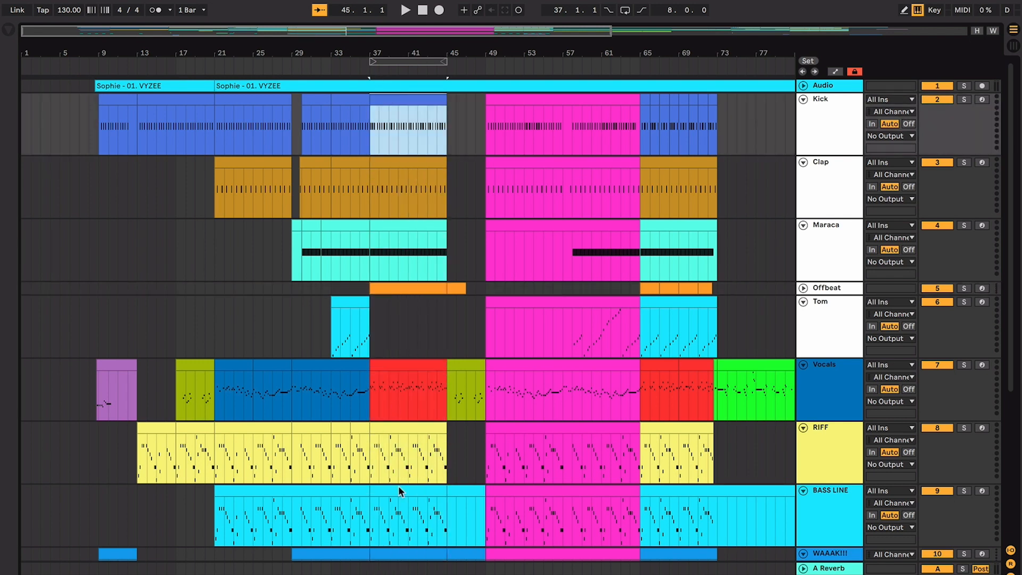
left_click(432, 549, "shift")
right_click(432, 548)
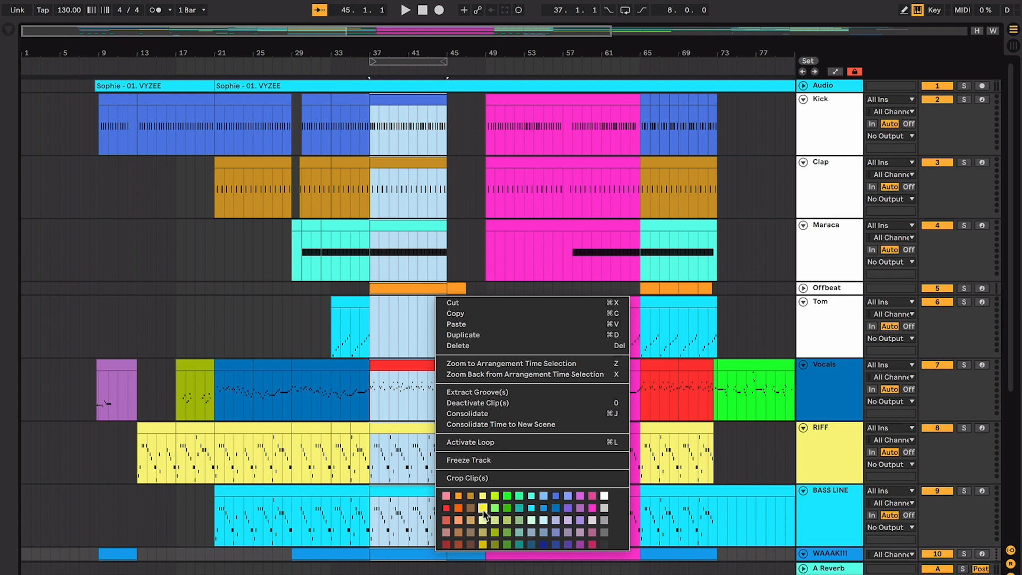
left_click(485, 517)
Recolour the clips from bar 21 to 37 on the Kick and lower tracks magenta, matching the section at bar 49.
left_click(204, 95)
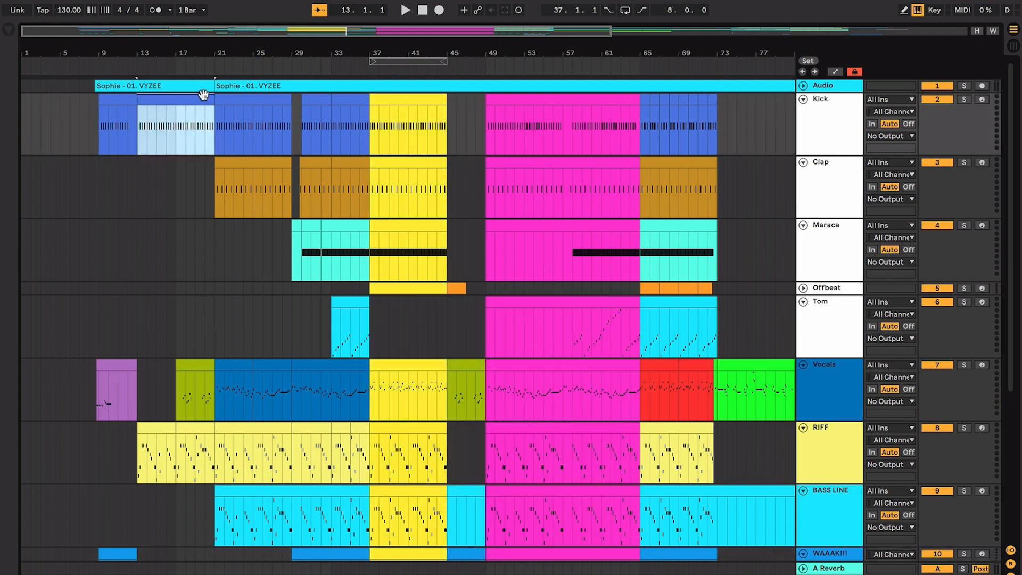
left_click(223, 364)
left_click(238, 98)
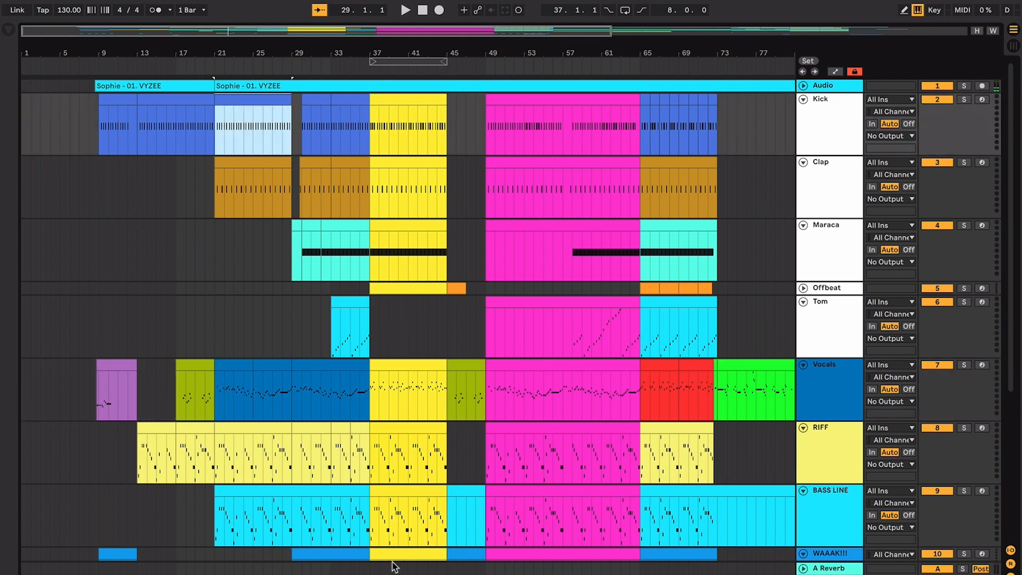
left_click(349, 544, "shift")
left_click(361, 551, "shift")
right_click(361, 551)
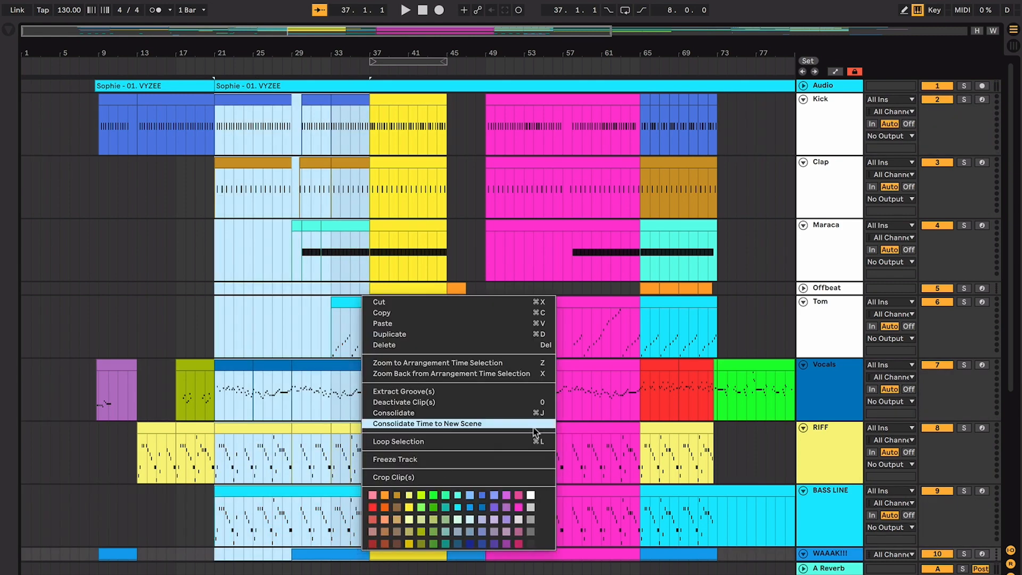
left_click(519, 509)
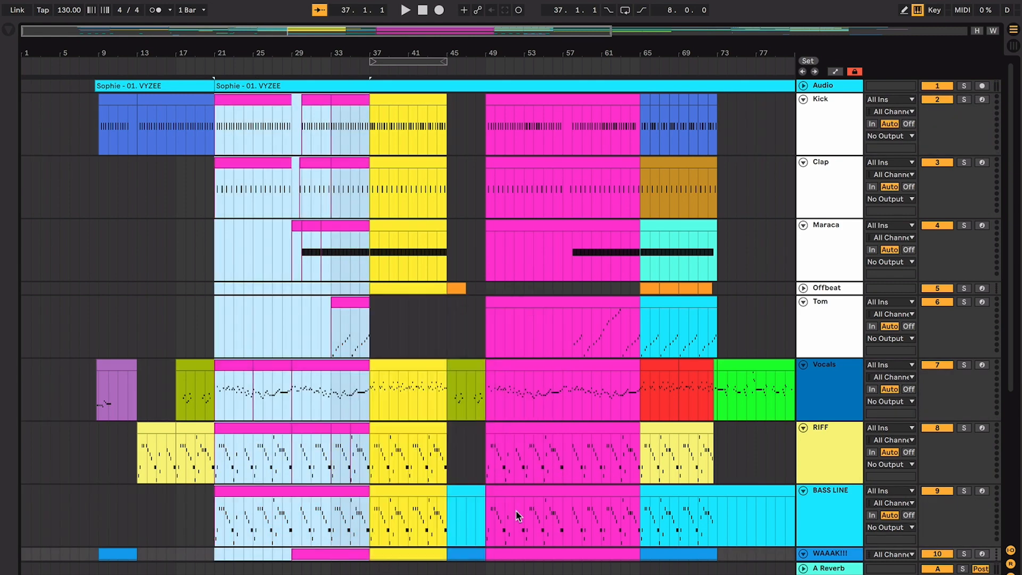
Recolour the clips in the section from bar 45 to 49 light green.
left_click(450, 107)
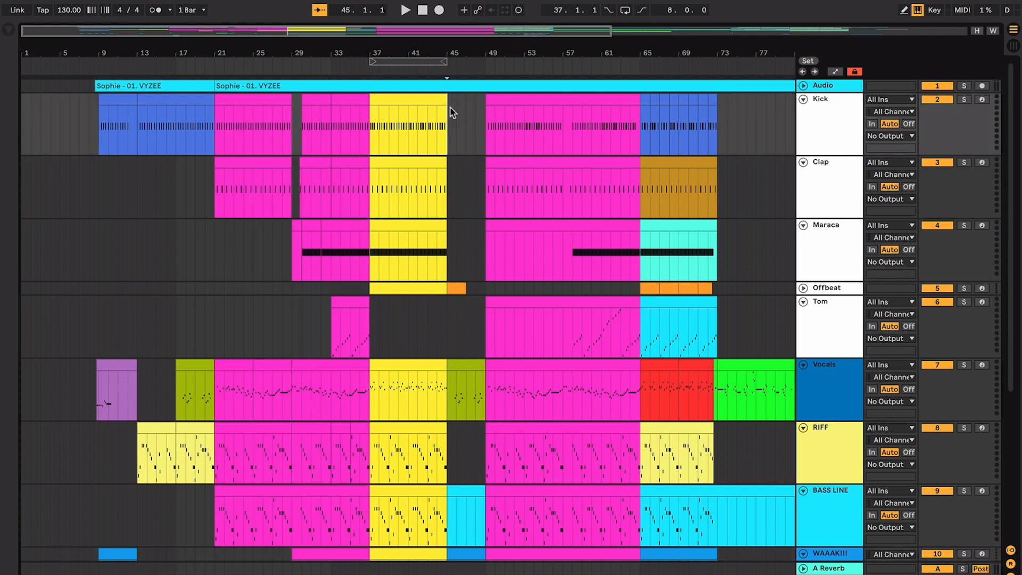
left_click(477, 554, "shift")
right_click(472, 551)
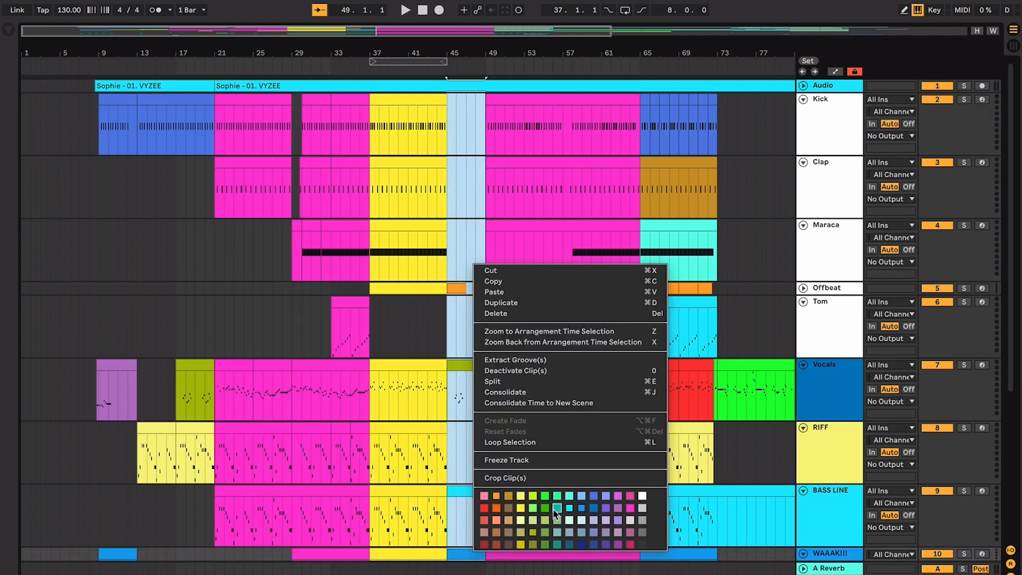
left_click(535, 507)
left_click(465, 298)
Mark bar 59 in the Maraca track and unfold the rev and impact tracks.
scroll(530, 325, "right", 3)
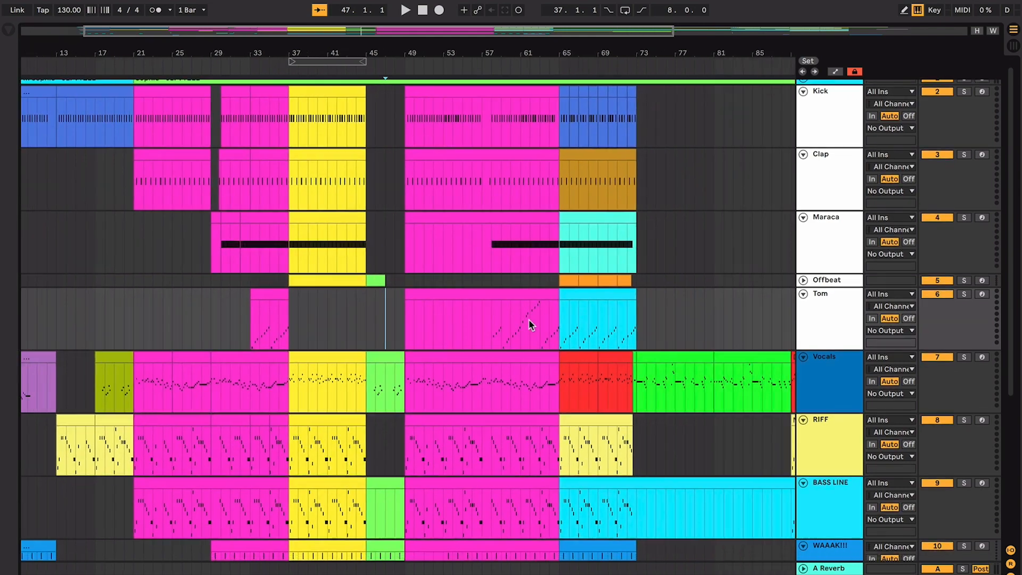
scroll(530, 324, "right", 2)
left_click(465, 253)
scroll(462, 251, "down", 2)
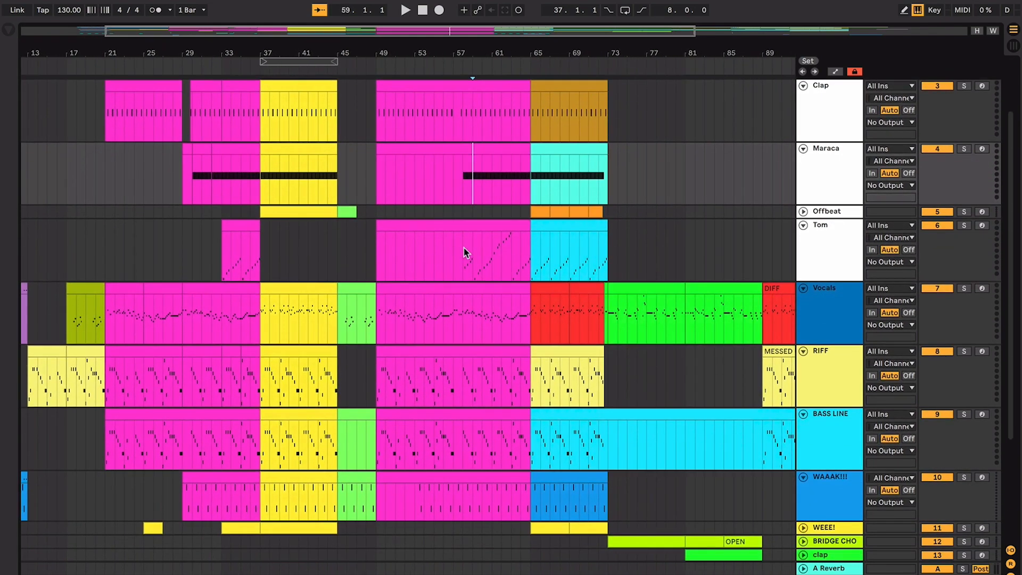
scroll(463, 252, "down", 3)
scroll(463, 253, "left", 4)
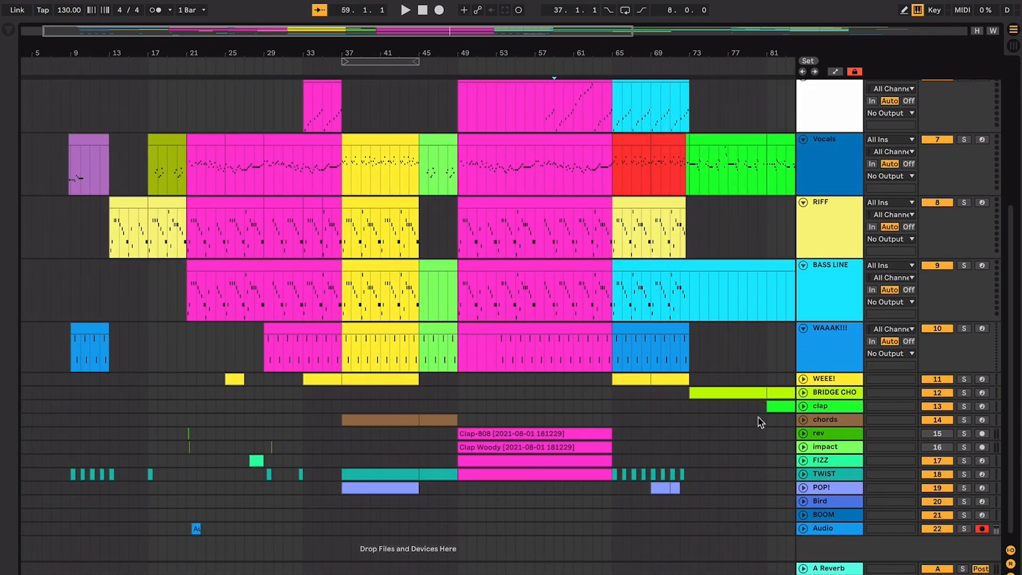
left_click(803, 434)
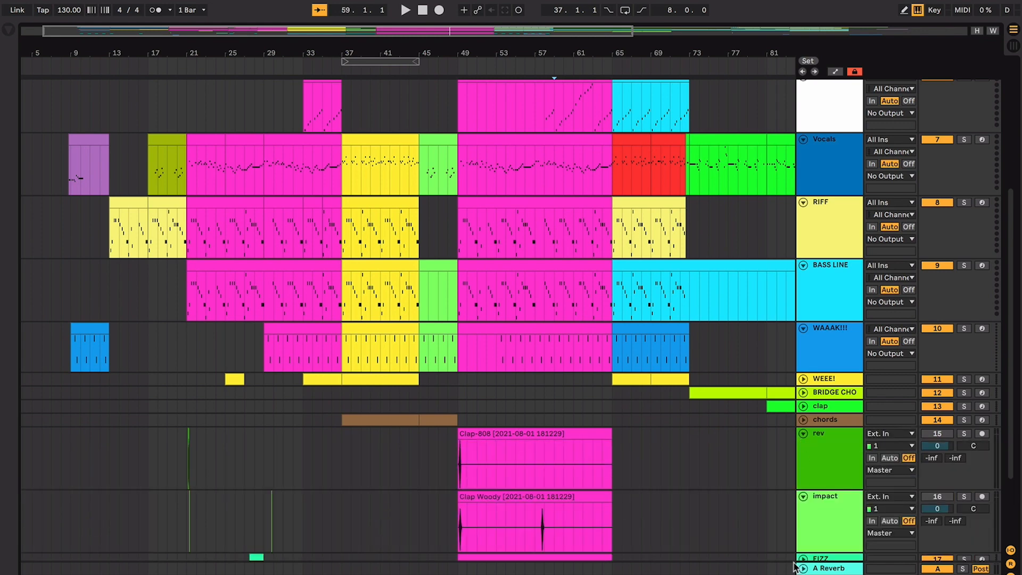
Look over the magenta section from bar 49 to 65 and play part of it.
scroll(667, 425, "up", 3)
scroll(667, 424, "left", 1)
scroll(545, 276, "up", 1)
scroll(545, 276, "left", 1)
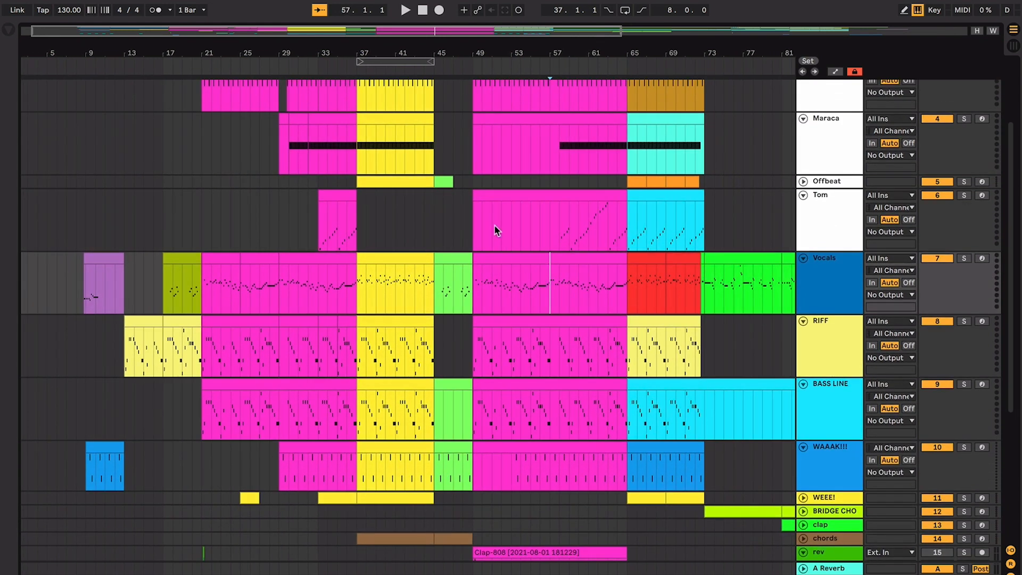
left_click(501, 226)
scroll(499, 225, "up", 1)
scroll(498, 226, "left", 1)
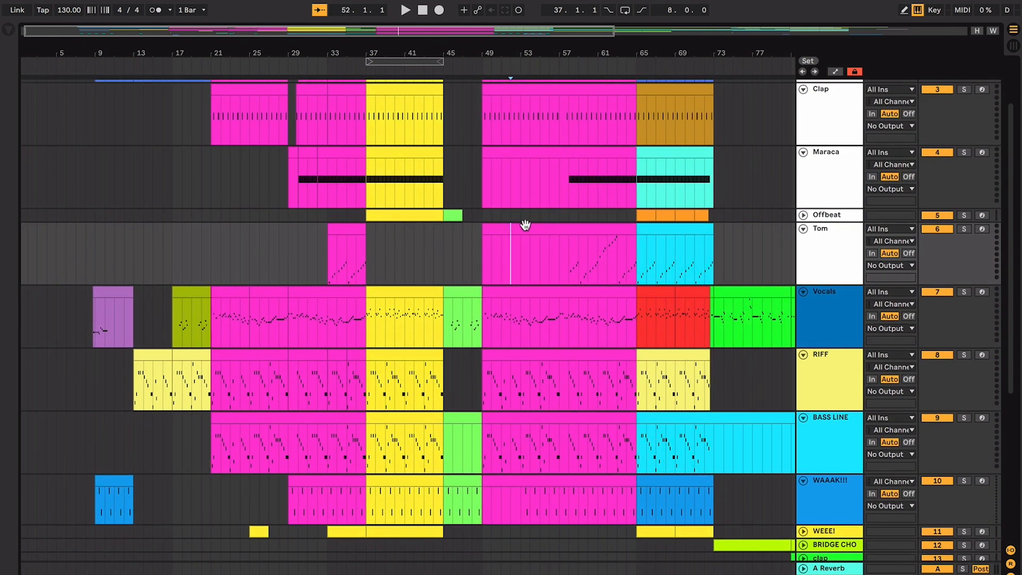
left_click(523, 246)
key("space")
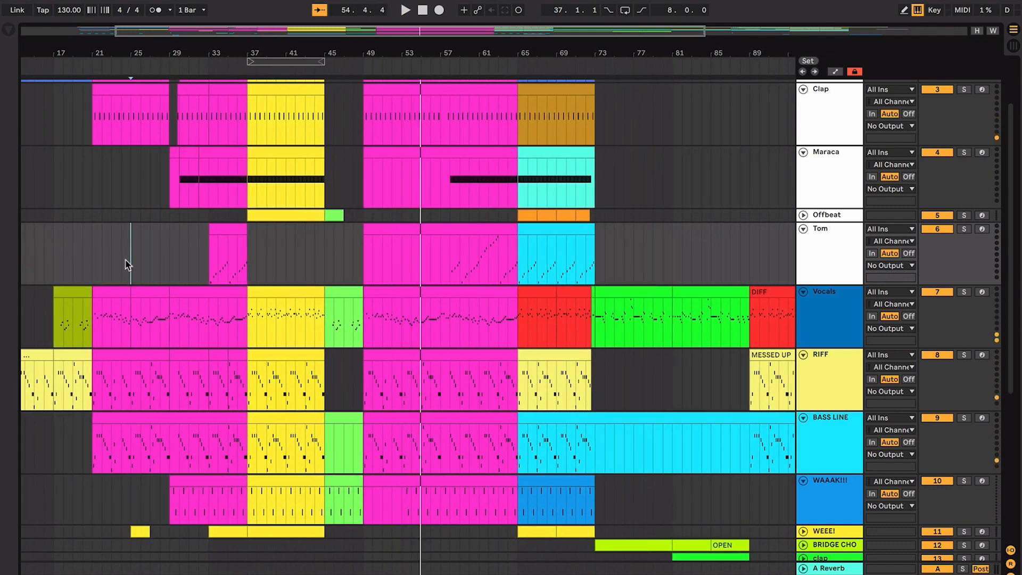
Play the first magenta section from bar 25 to compare it with the one starting at bar 49.
key("space")
scroll(502, 265, "right", 2)
scroll(504, 266, "up", 1)
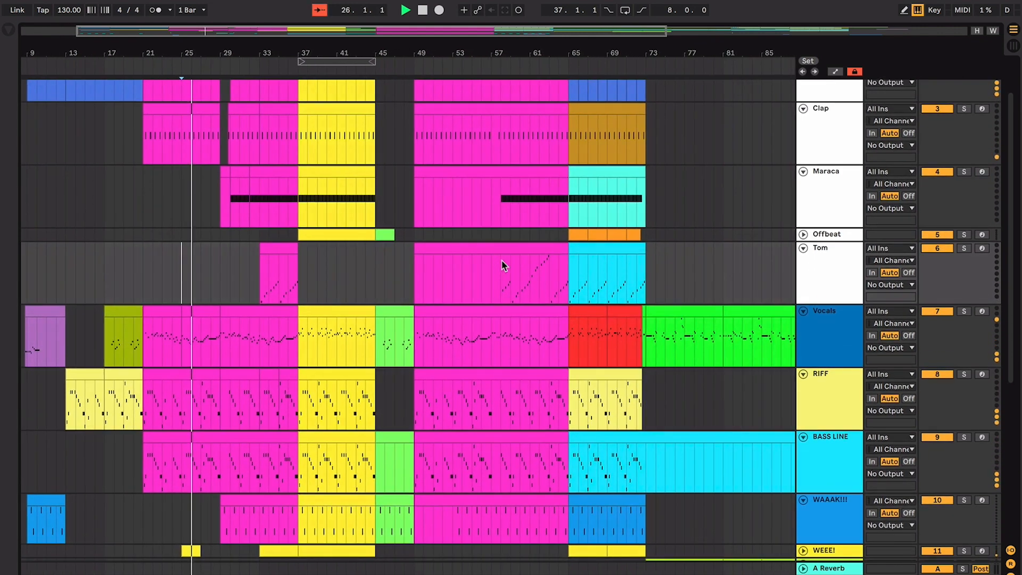
Play the arrangement from bar 53 and from bar 25 to compare the second magenta section with the first.
left_click(452, 274)
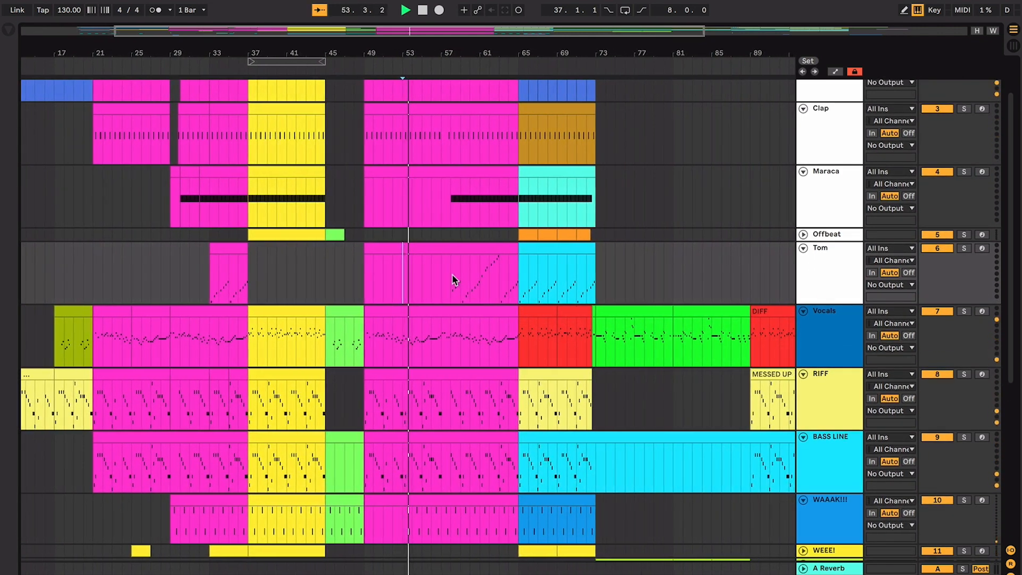
left_click(452, 274)
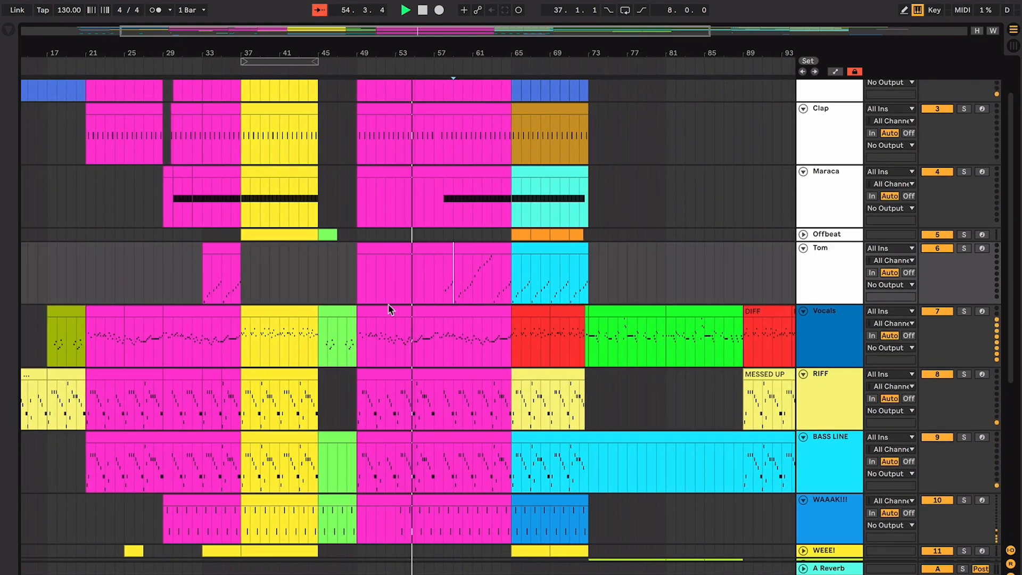
left_click(130, 293)
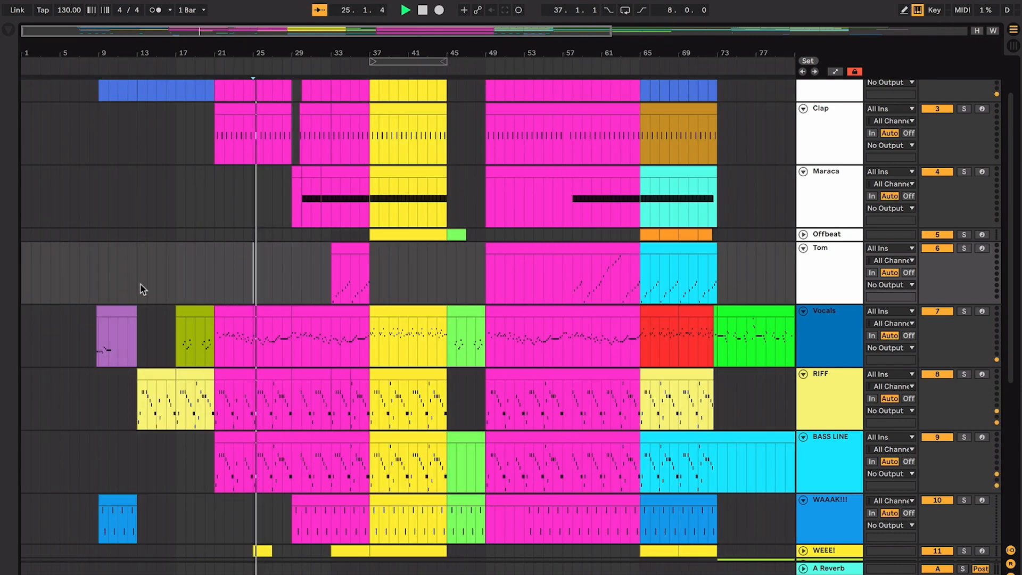
left_click(531, 283)
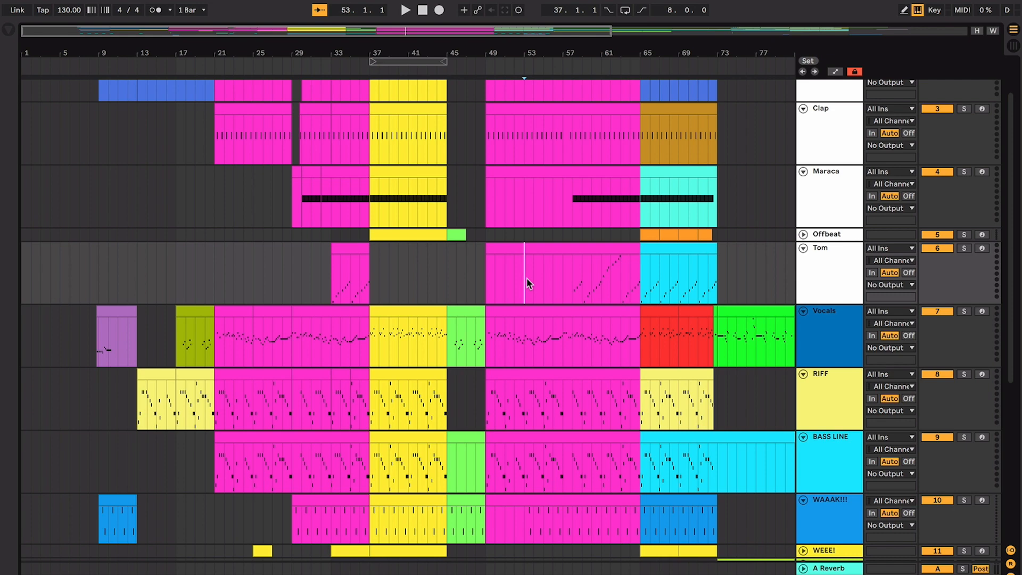
key("space")
scroll(463, 281, "down", 3)
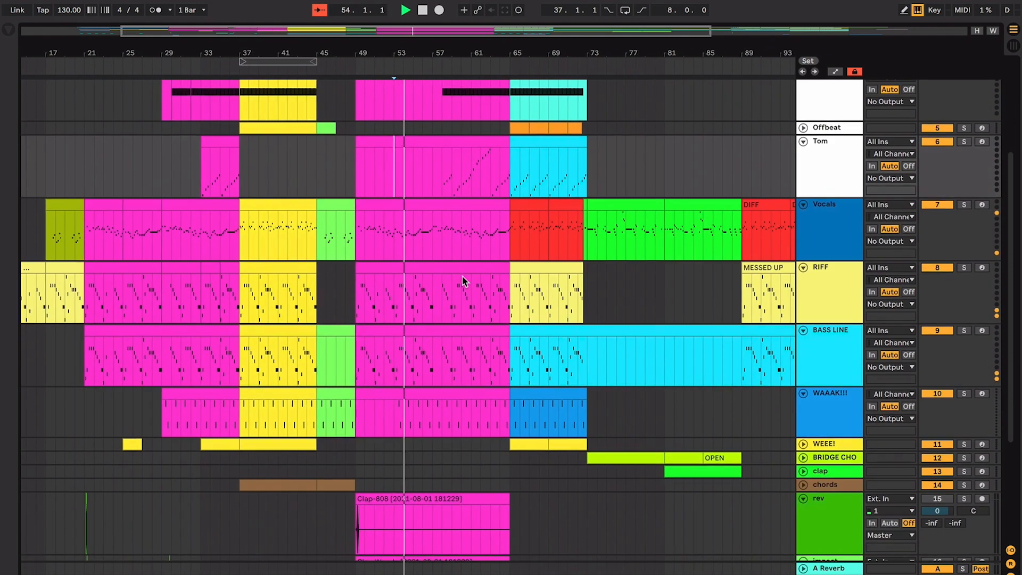
key("space")
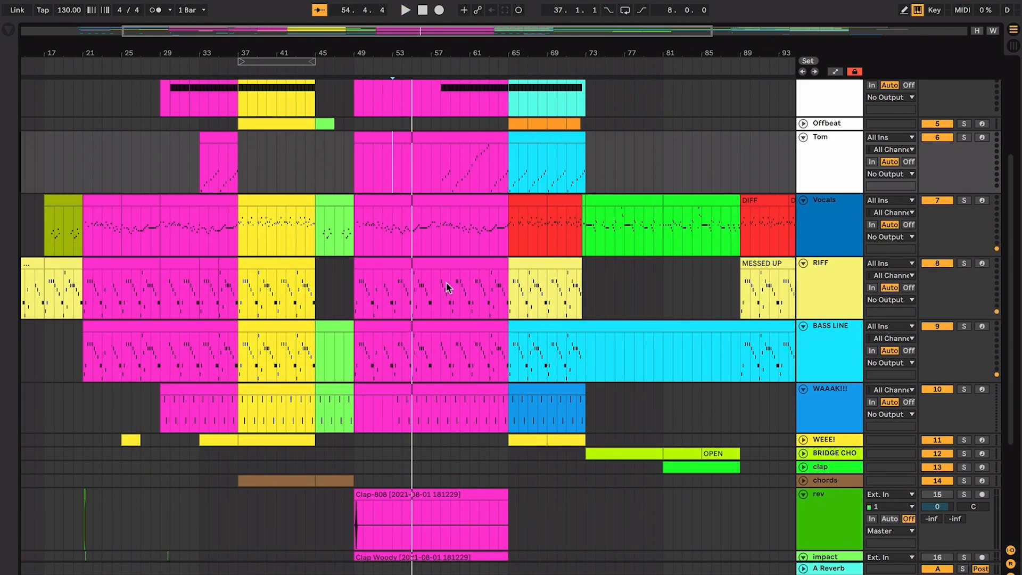
Play the second magenta section from bar 58, where the Maraca and Tom notes begin, into the section at bar 65.
scroll(417, 285, "up", 4)
left_click(439, 257)
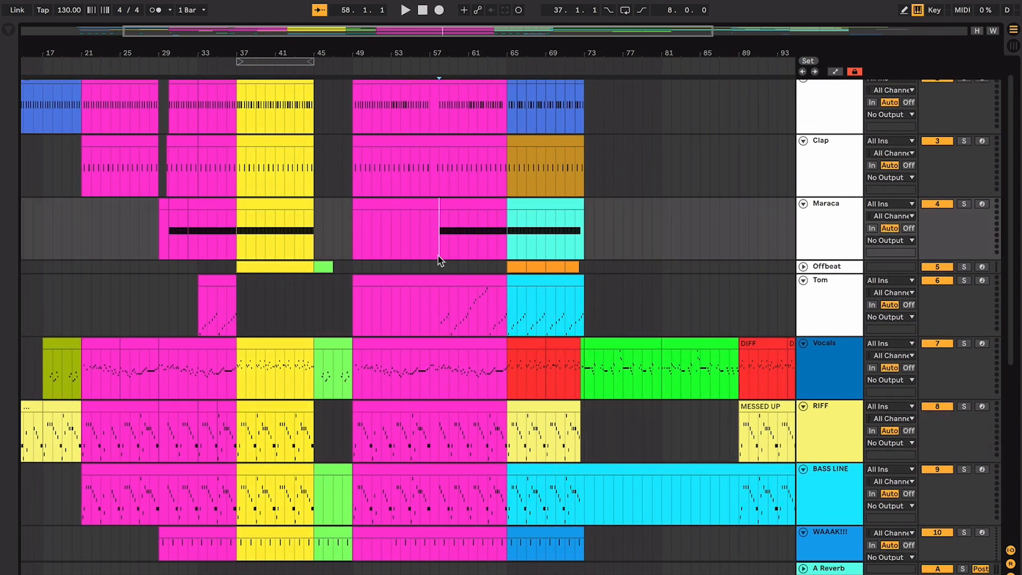
left_click(430, 256)
scroll(433, 259, "up", 1)
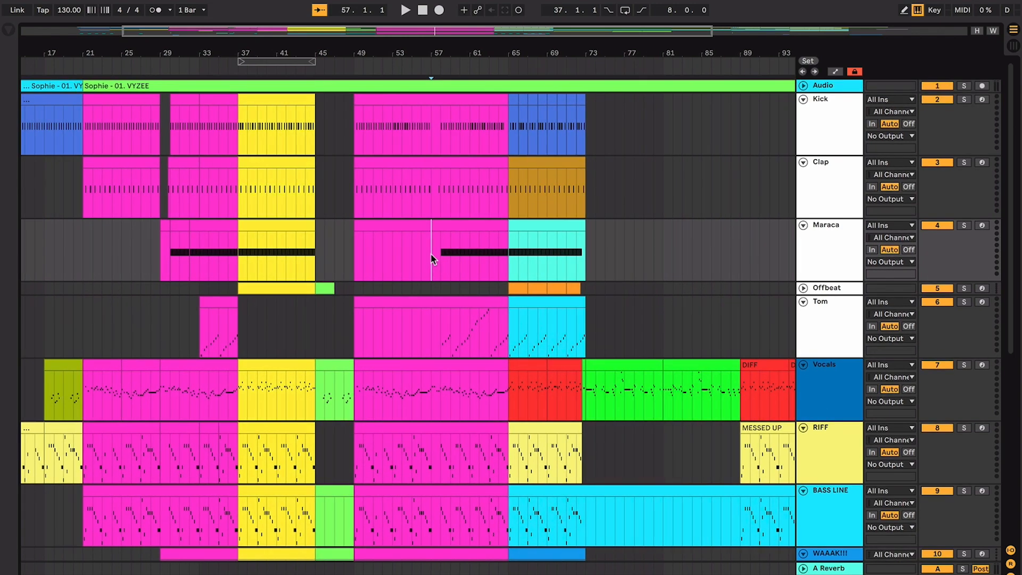
scroll(432, 259, "down", 8)
scroll(429, 253, "right", 1)
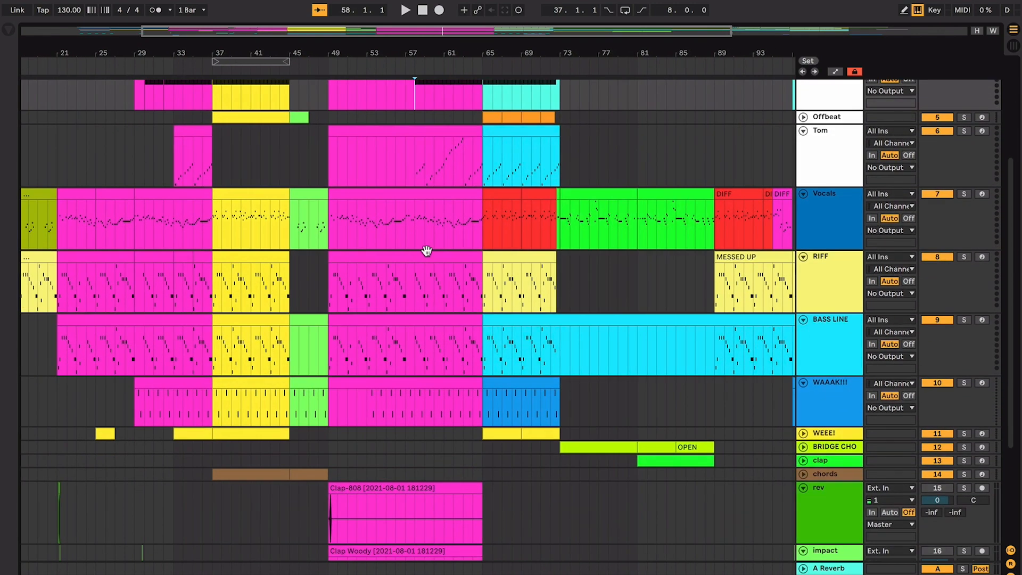
scroll(427, 251, "up", 4)
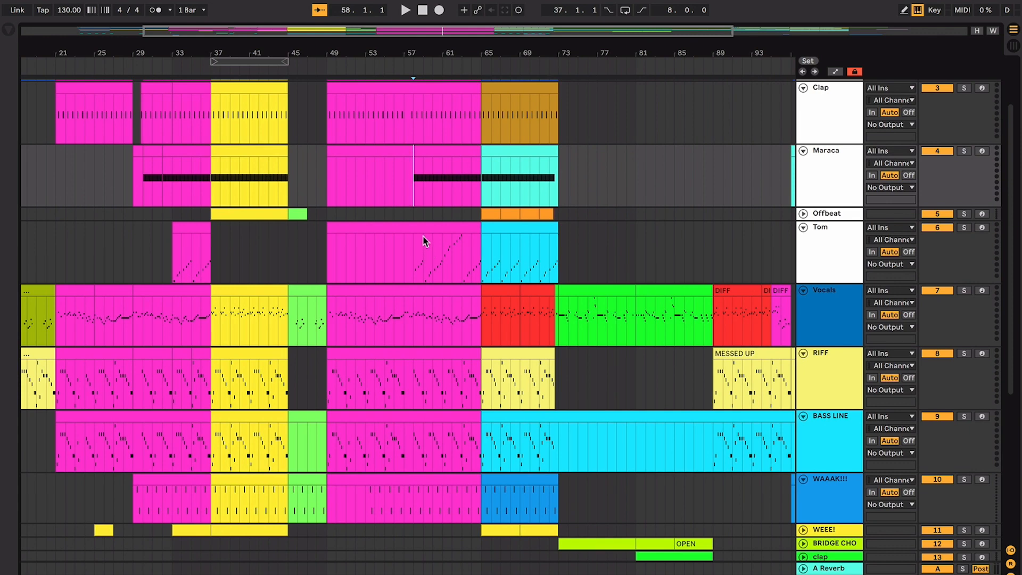
key("space")
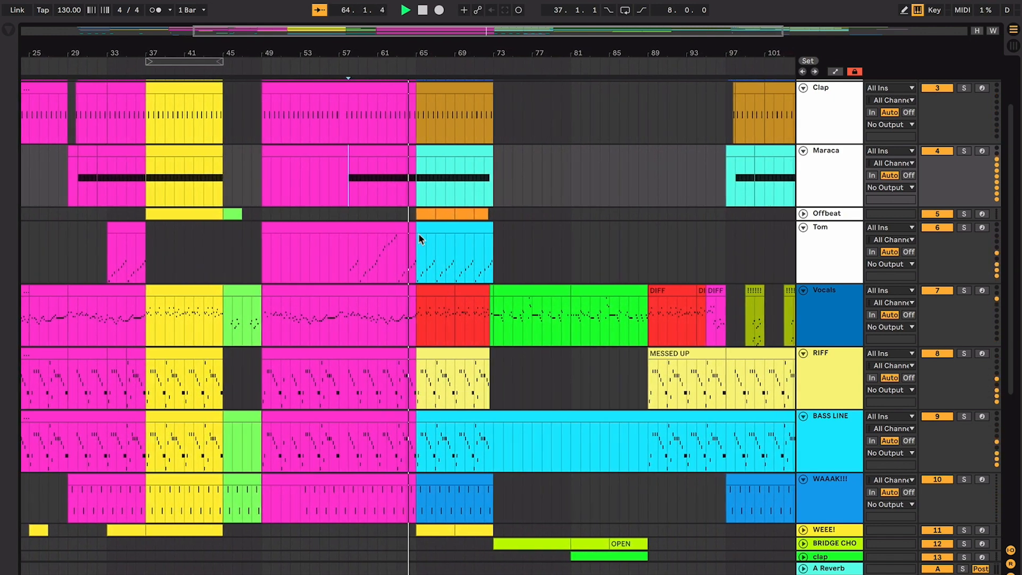
scroll(419, 234, "up", 3)
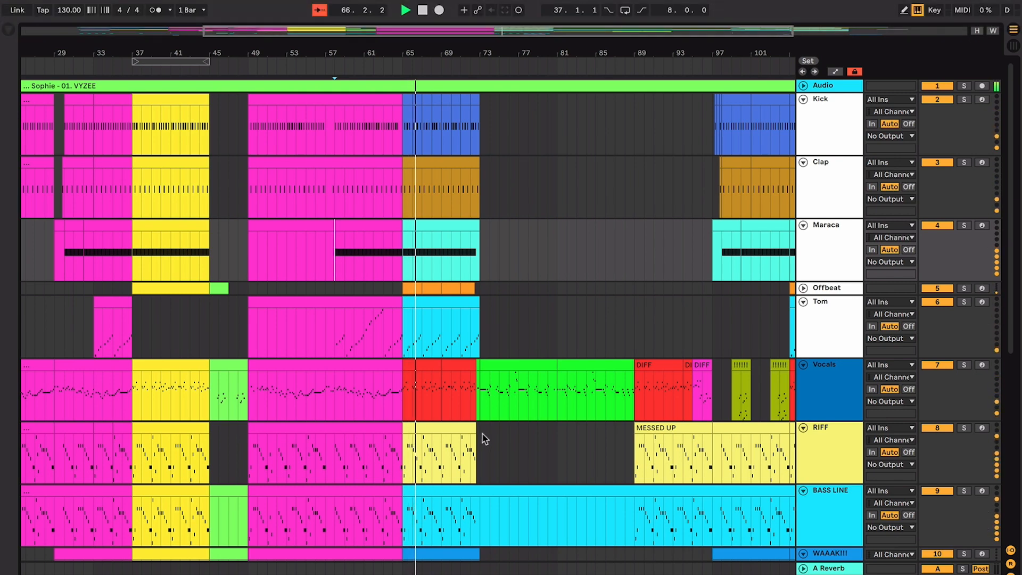
Unfold the Offbeat track and have the view follow playback through the section from bar 65.
key("plus")
key("plus")
key("plus")
key("plus")
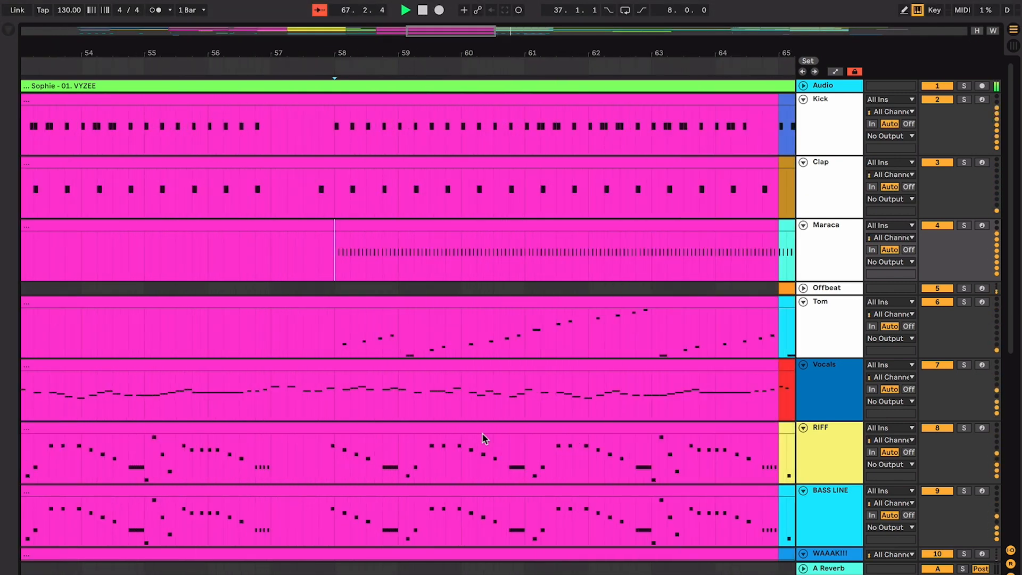
key("super+shift+f")
left_click(803, 288)
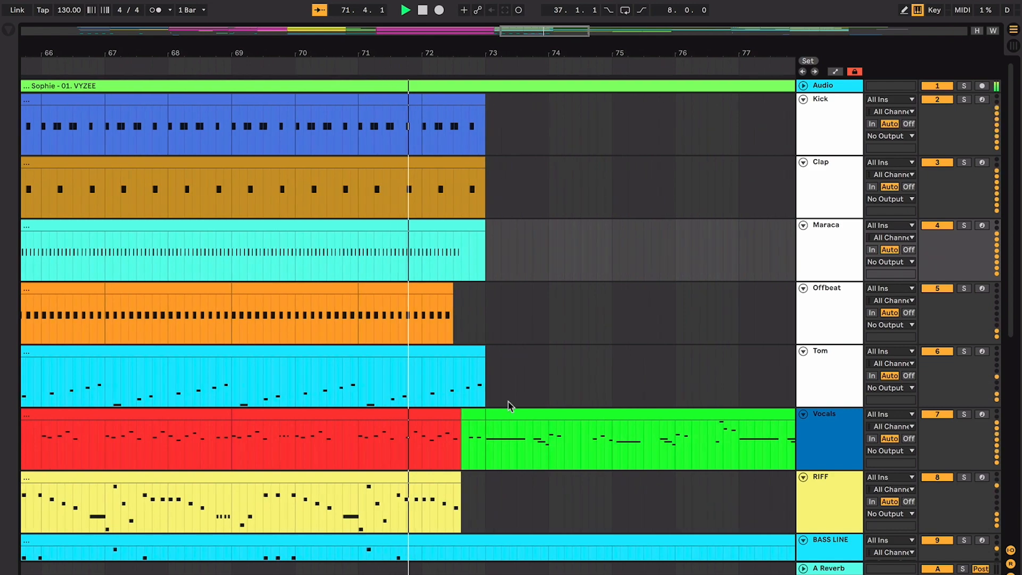
Examine the clips from bar 65 to 73 alongside the preceding magenta section and stop playback.
scroll(509, 408, "down", 3)
key("minus")
key("minus")
key("minus")
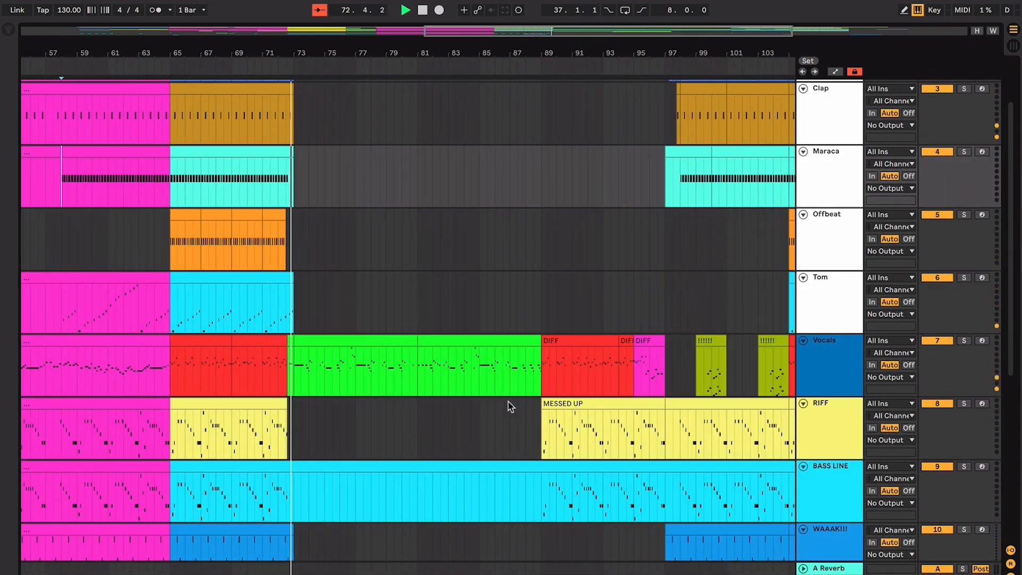
scroll(511, 406, "left", 3)
scroll(510, 406, "up", 2)
scroll(509, 407, "left", 2)
scroll(509, 407, "up", 1)
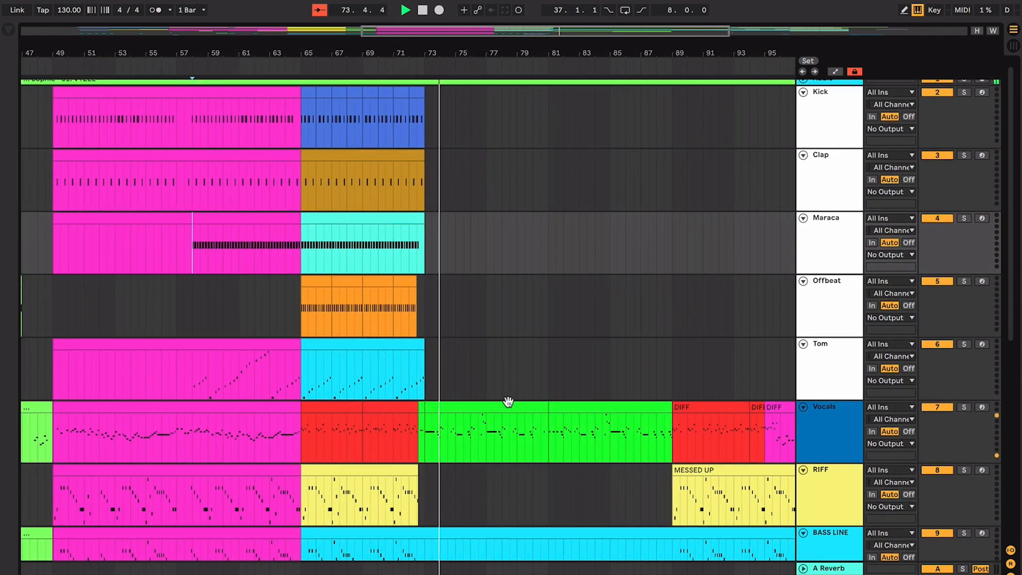
key("space")
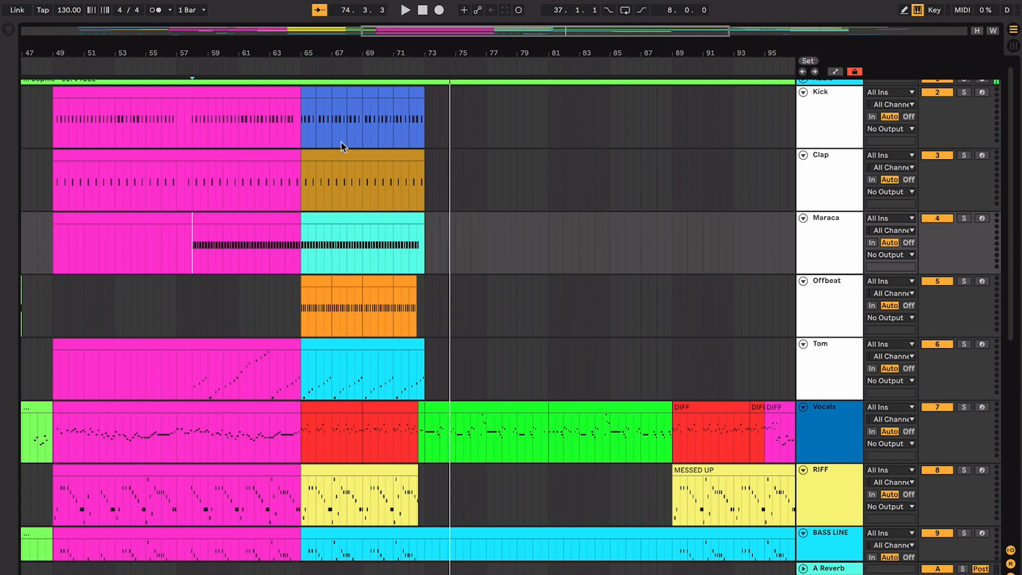
Recolour the clips from bar 65 to 73 yellow across all tracks from Kick downward, matching the earlier yellow section.
left_click(312, 96)
scroll(309, 95, "left", 8)
key("minus")
key("minus")
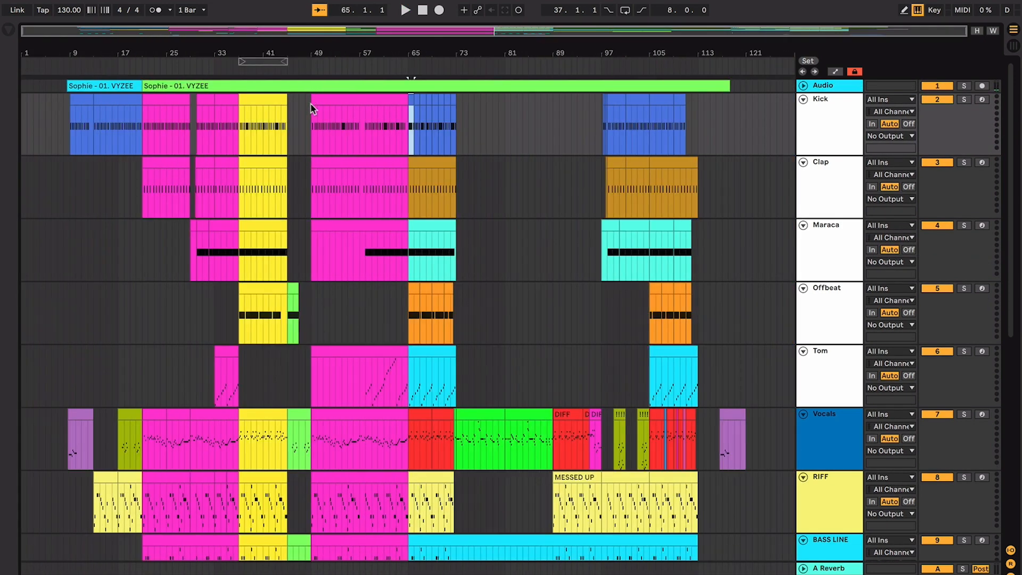
key("plus")
key("plus")
scroll(734, 334, "down", 10)
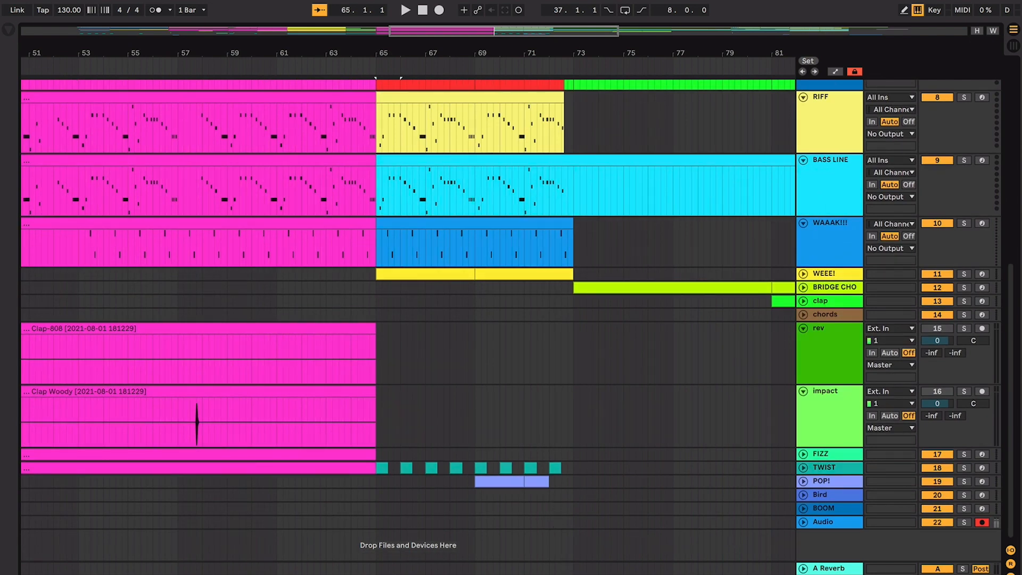
left_click(573, 522, "shift")
scroll(573, 521, "up", 10)
key("minus")
key("minus")
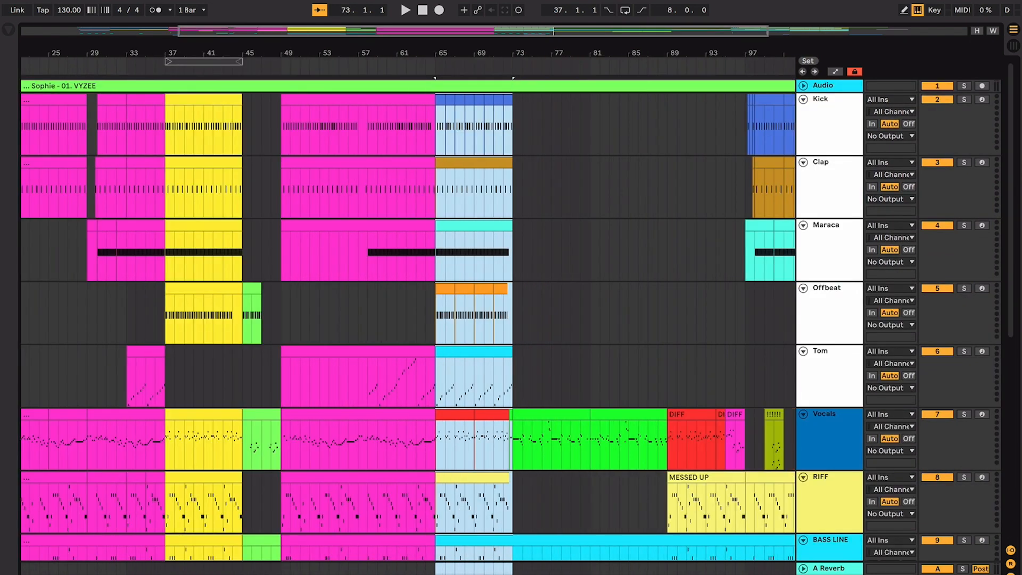
key("minus")
right_click(429, 162)
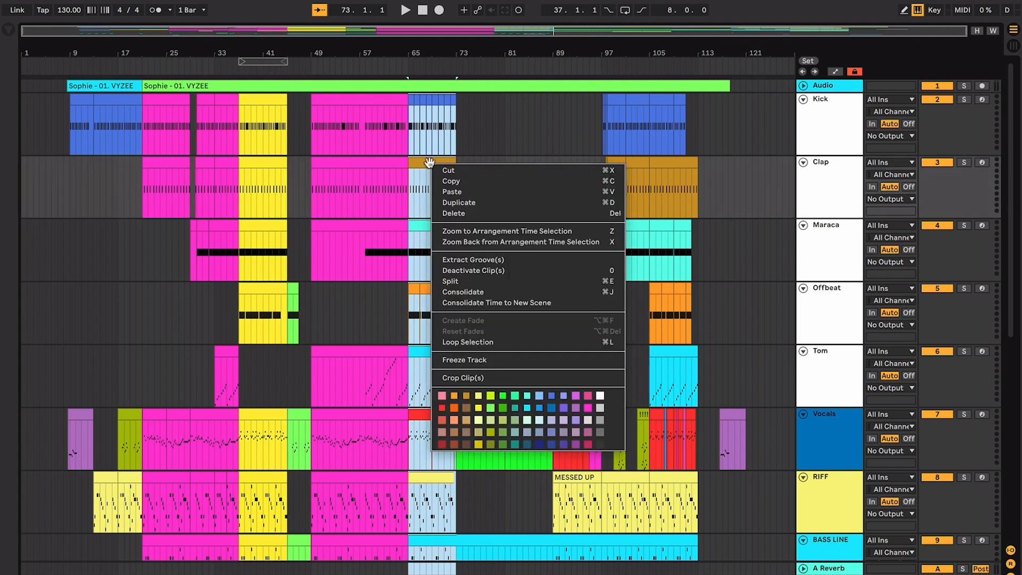
left_click(479, 407)
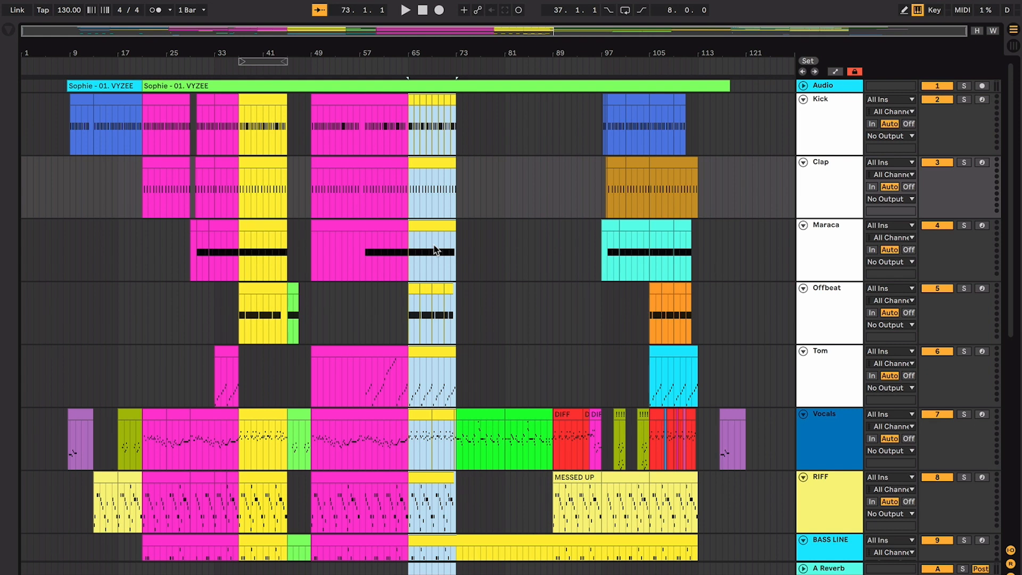
Clear the selection and inspect the ends of the yellow clips between bars 65 and 73.
scroll(434, 245, "up", 10)
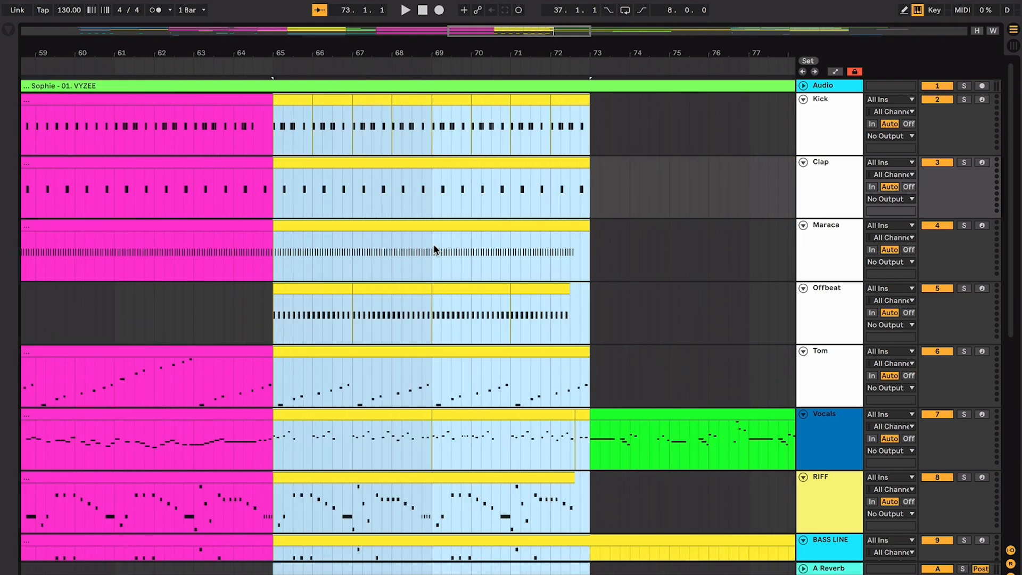
scroll(434, 245, "down", 1)
scroll(434, 245, "right", 1)
left_click(457, 234)
scroll(500, 252, "down", 10)
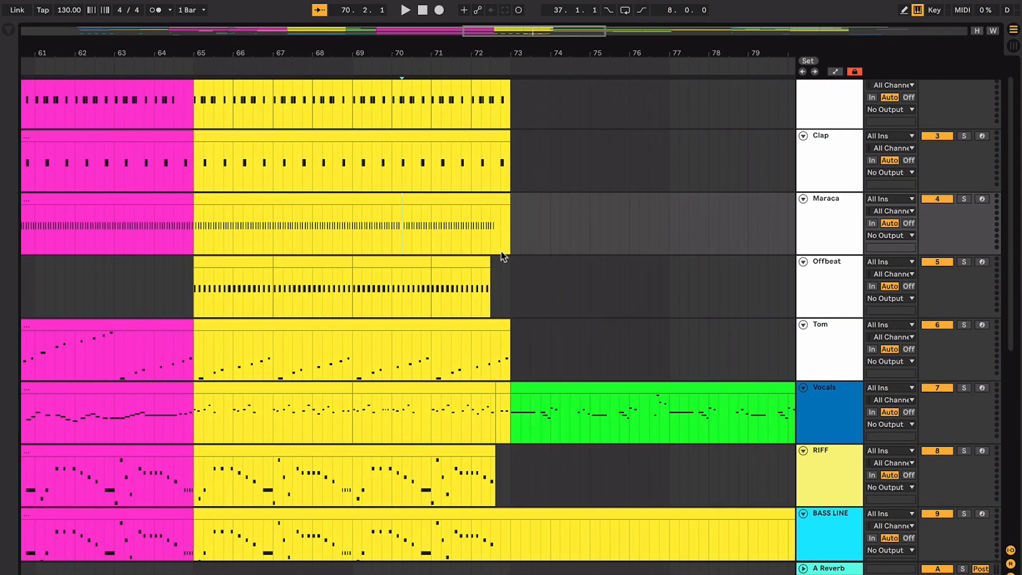
Play the bridge from bar 73, where the bright green vocal clip starts.
left_click(425, 242)
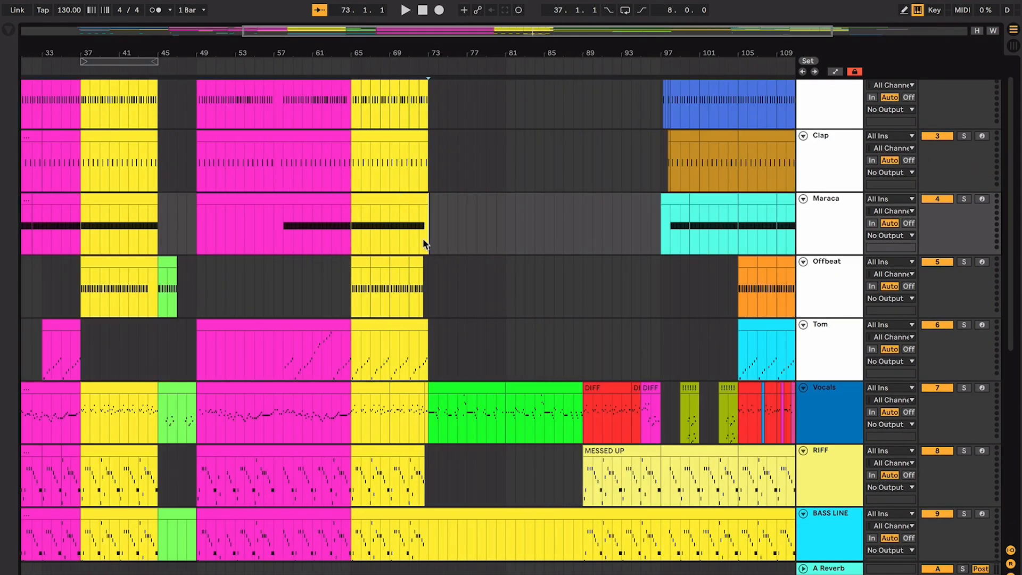
key("space")
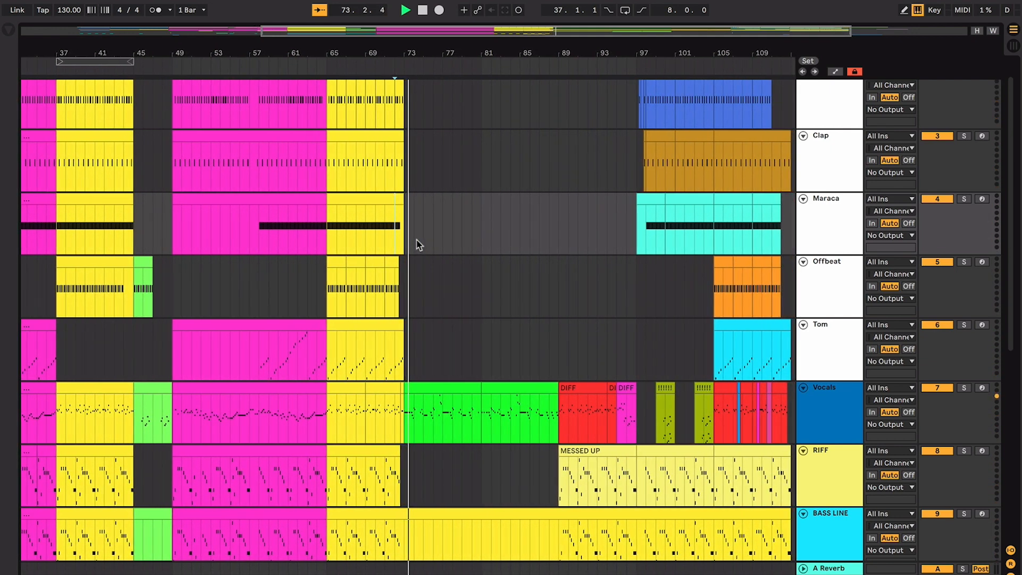
key("plus")
key("plus")
key("plus")
key("plus")
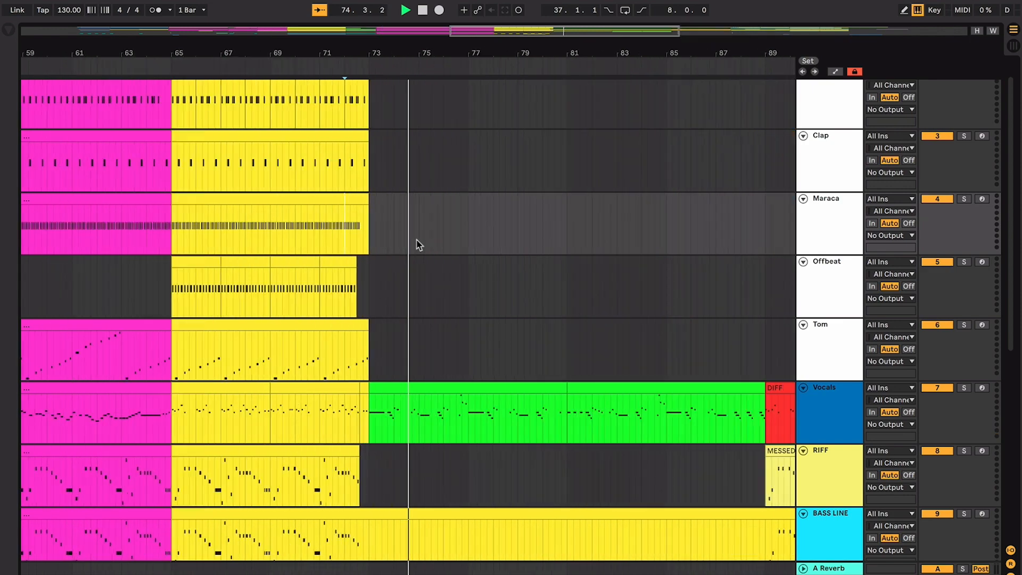
key("minus")
key("minus")
key("minus")
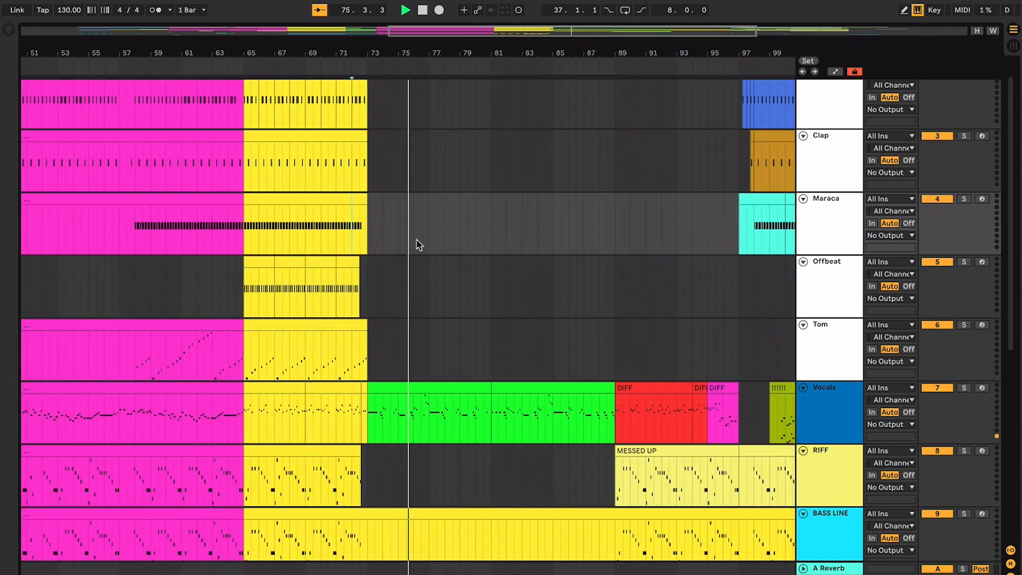
Unfold the BRIDGE CHO and clap tracks to show their notes during the bridge.
scroll(417, 244, "down", 4)
key("plus")
key("plus")
key("plus")
key("plus")
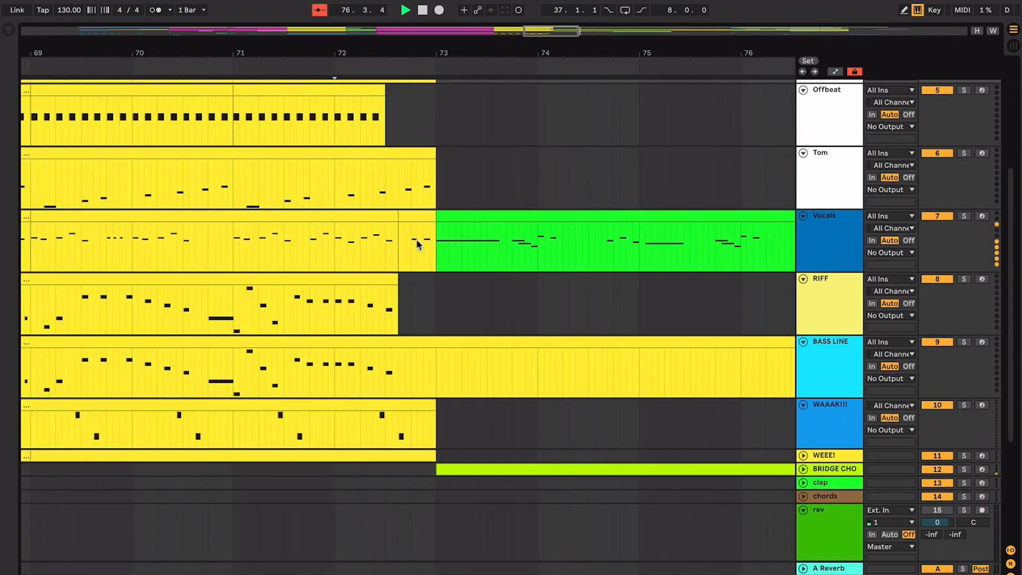
left_click(803, 468)
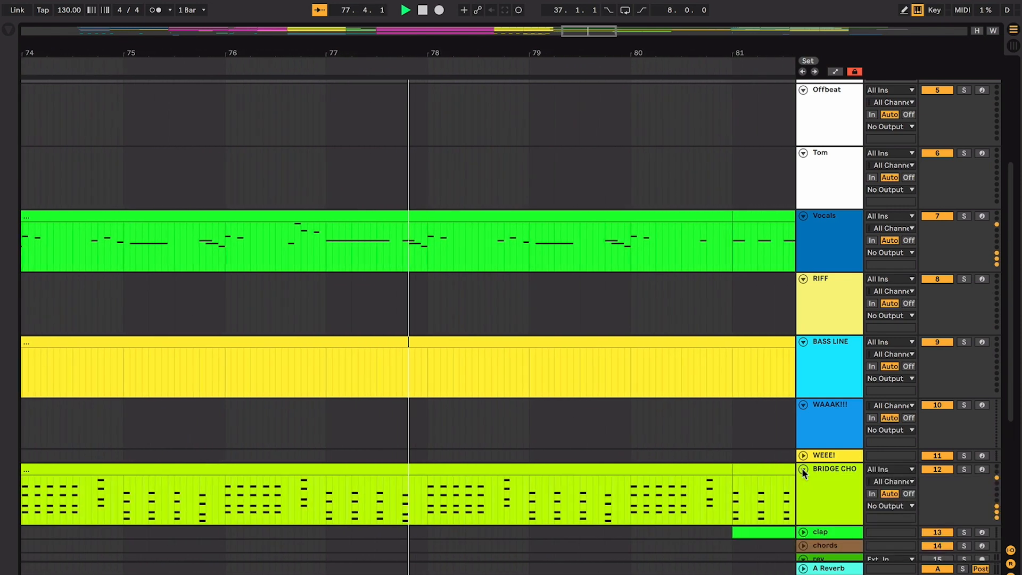
scroll(802, 469, "down", 2)
left_click(802, 473)
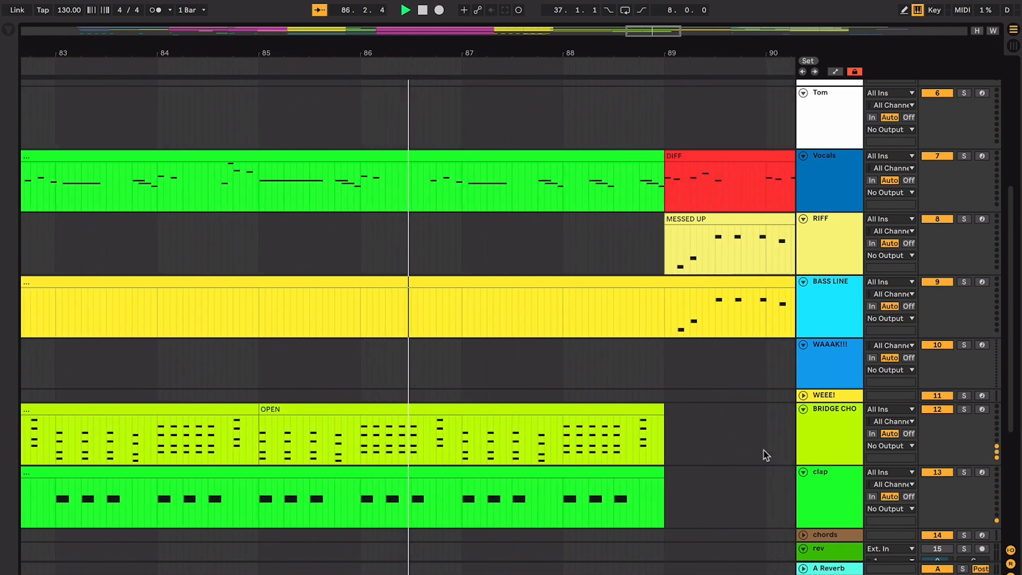
Play past the end of the bridge into the MESSED UP riff section at bar 89, and stop playback.
key("minus")
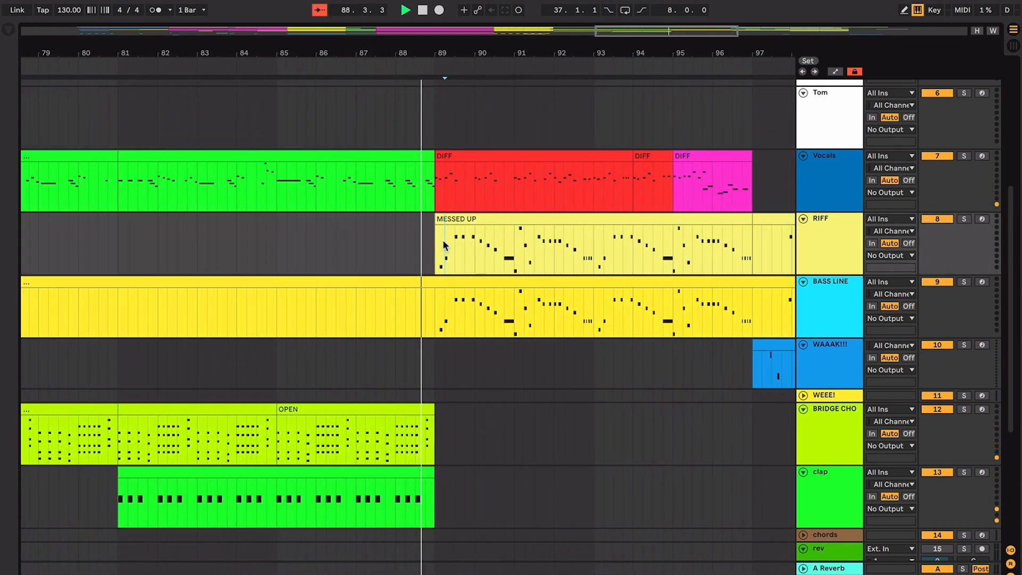
scroll(447, 245, "up", 1)
scroll(447, 245, "up", 1)
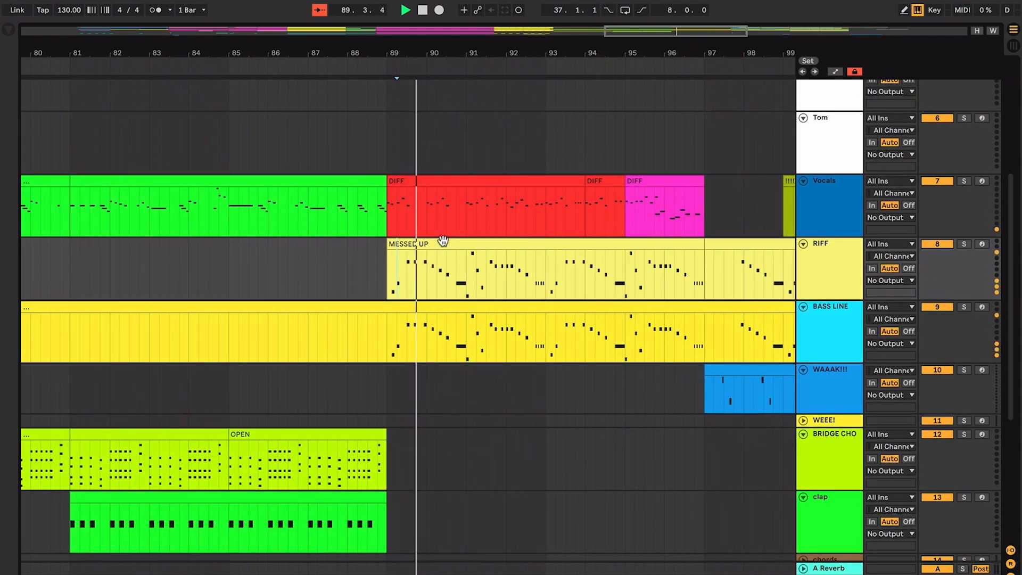
key("space")
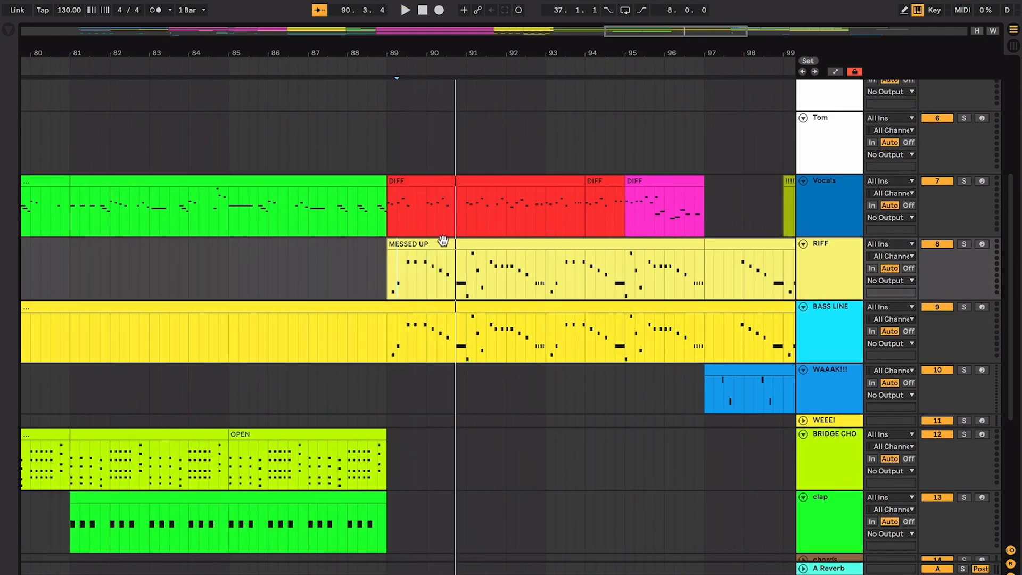
key("minus")
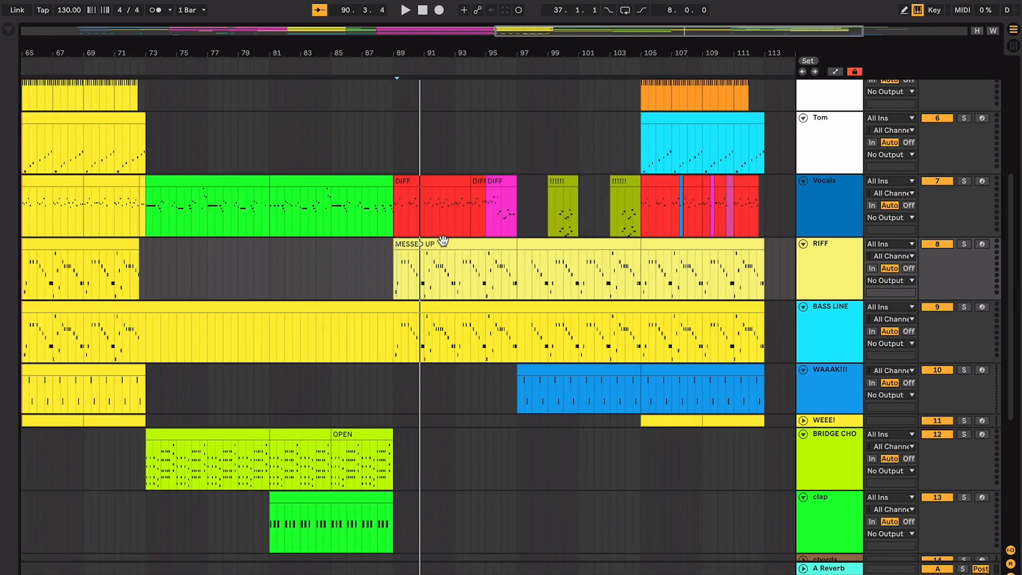
Select the first green bridge vocal clip, and place the insertion point at bar 73 on the Kick track.
left_click(178, 176)
scroll(183, 178, "up", 10)
scroll(183, 178, "left", 5)
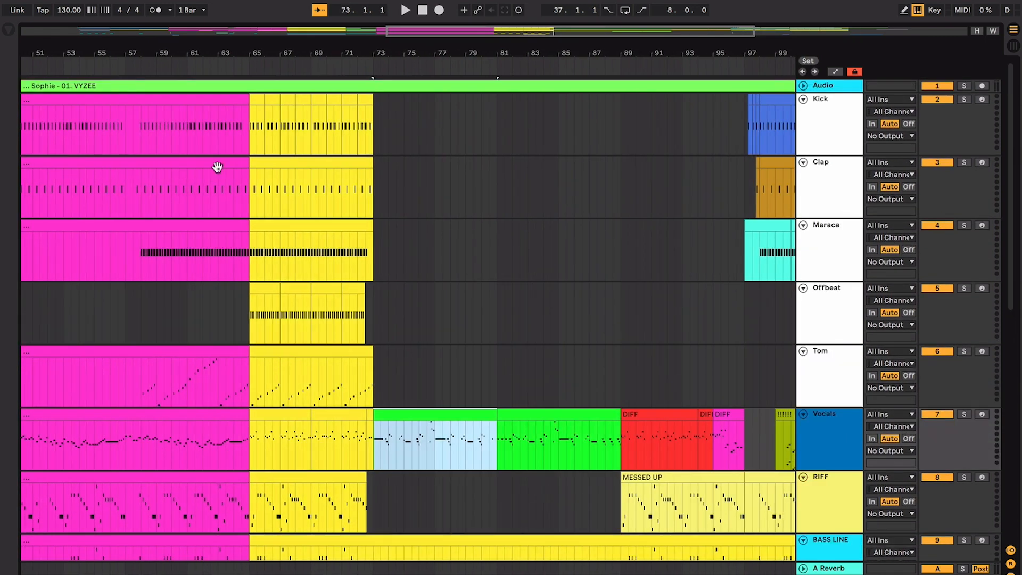
left_click(382, 108)
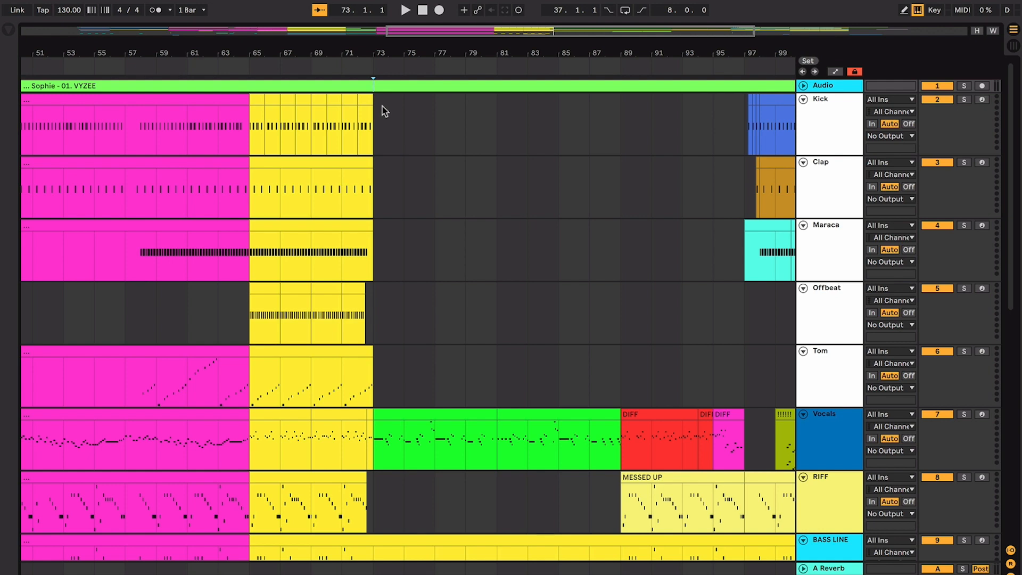
Compare the earlier pink and yellow sections with the bridge and the section starting at bar 89.
scroll(630, 369, "left", 8)
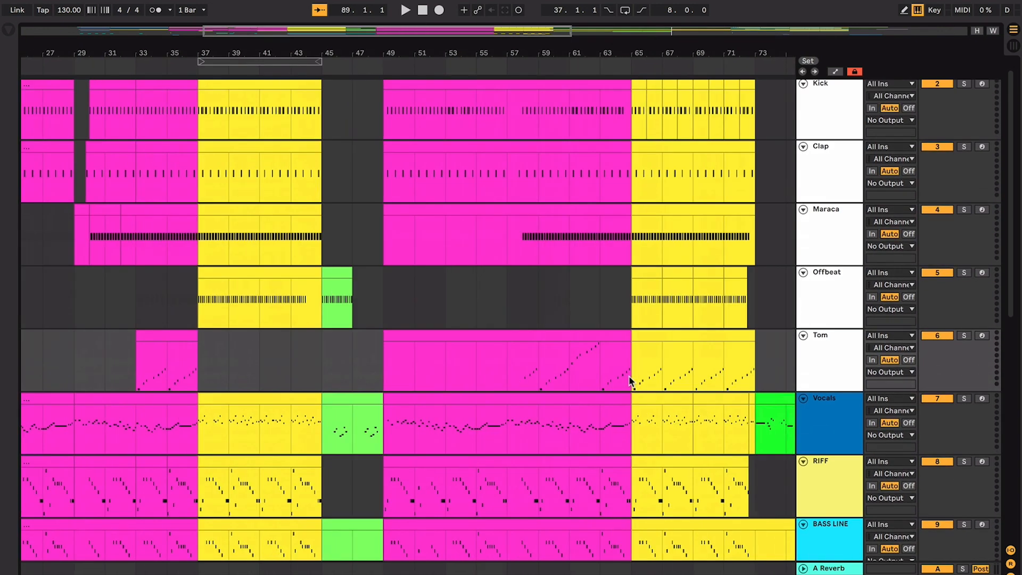
scroll(630, 369, "right", 8)
scroll(629, 369, "down", 2)
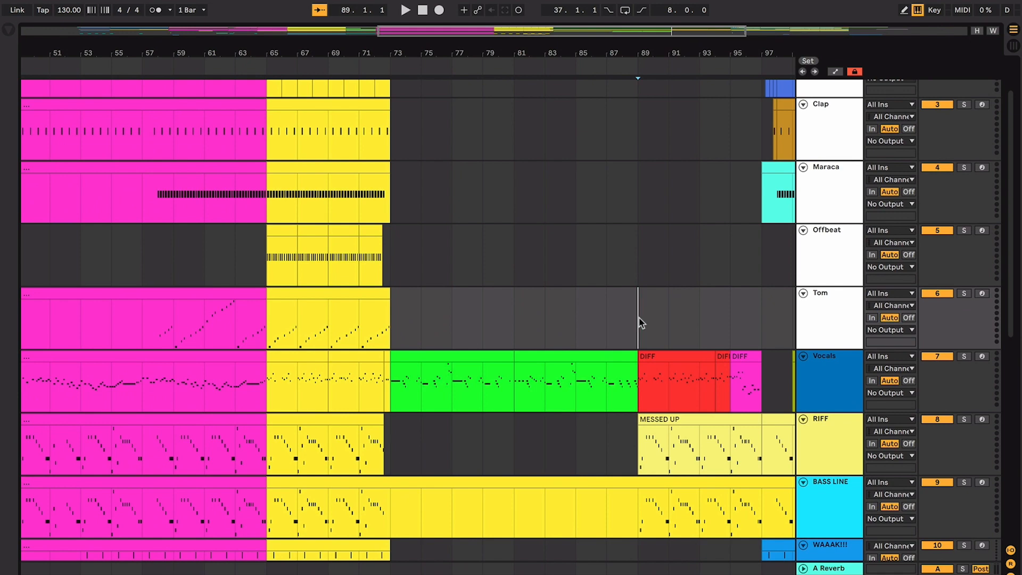
scroll(486, 276, "up", 1)
scroll(486, 276, "left", 2)
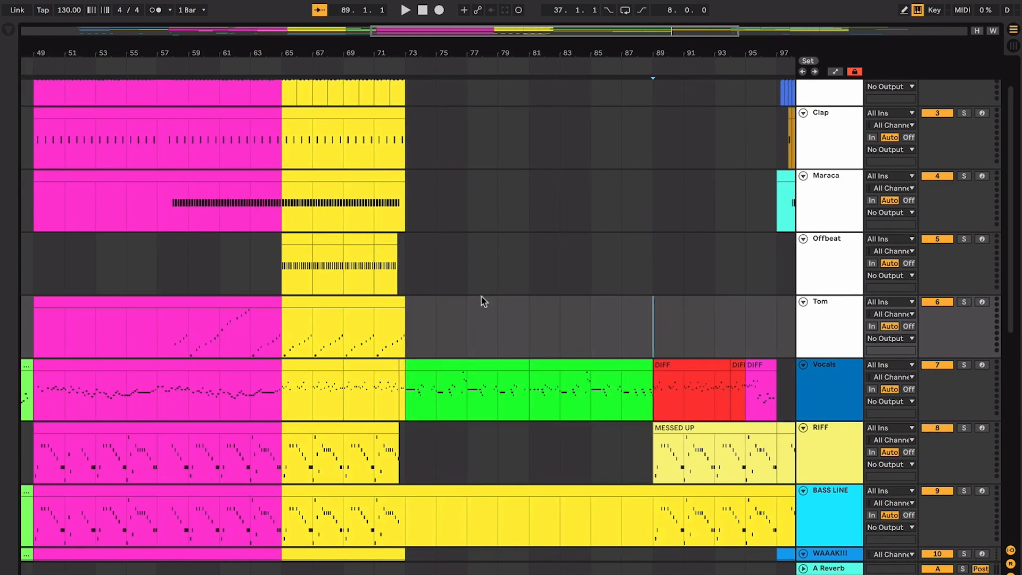
scroll(529, 319, "right", 4)
scroll(530, 319, "down", 2)
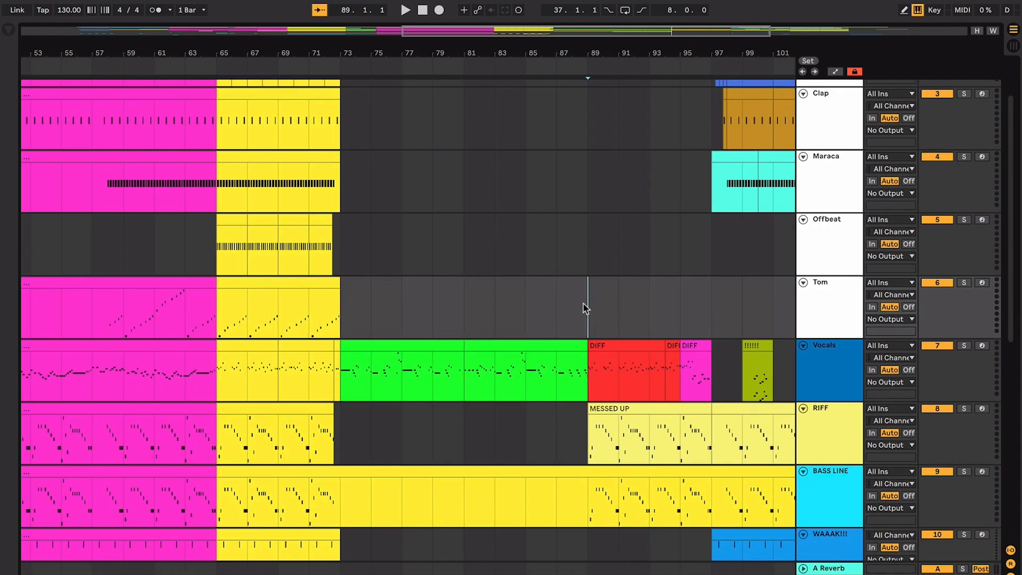
scroll(586, 308, "right", 1)
scroll(586, 308, "up", 1)
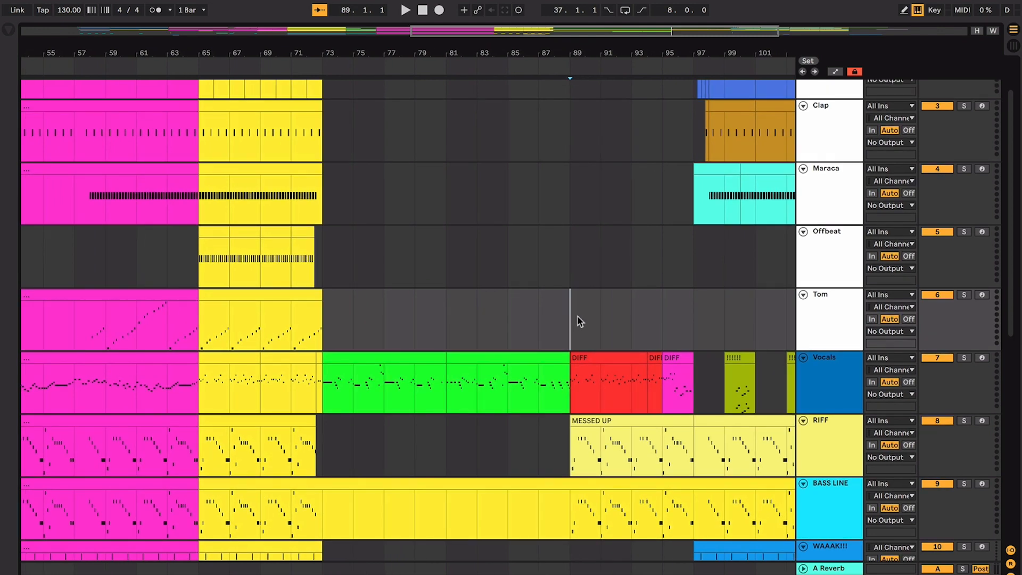
Play briefly from bar 89 with bars 89 to 91 marked on the Tom track, and select the first red DIFF vocal clip.
left_click_drag(580, 321, 605, 317)
key("space")
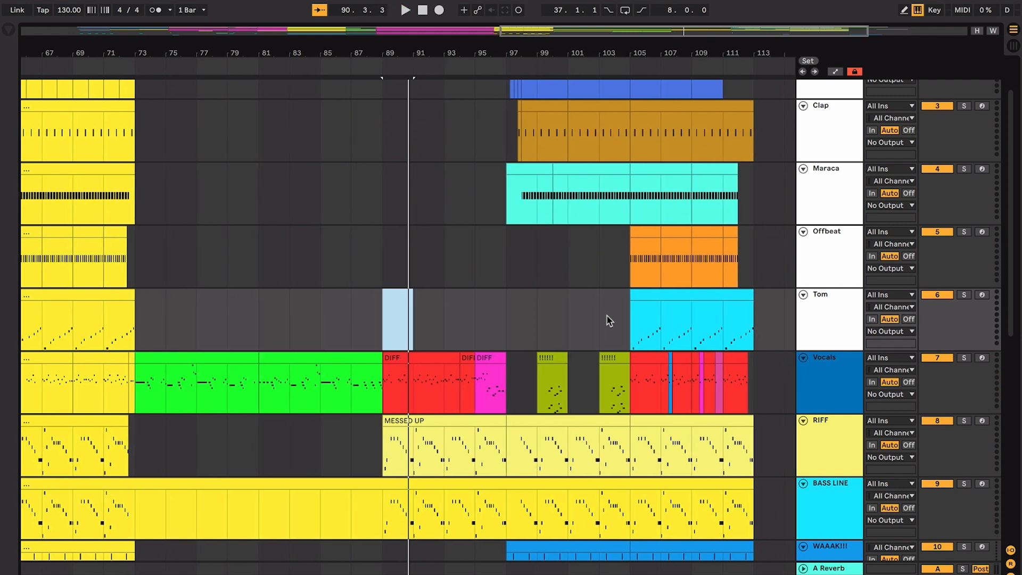
left_click(413, 353)
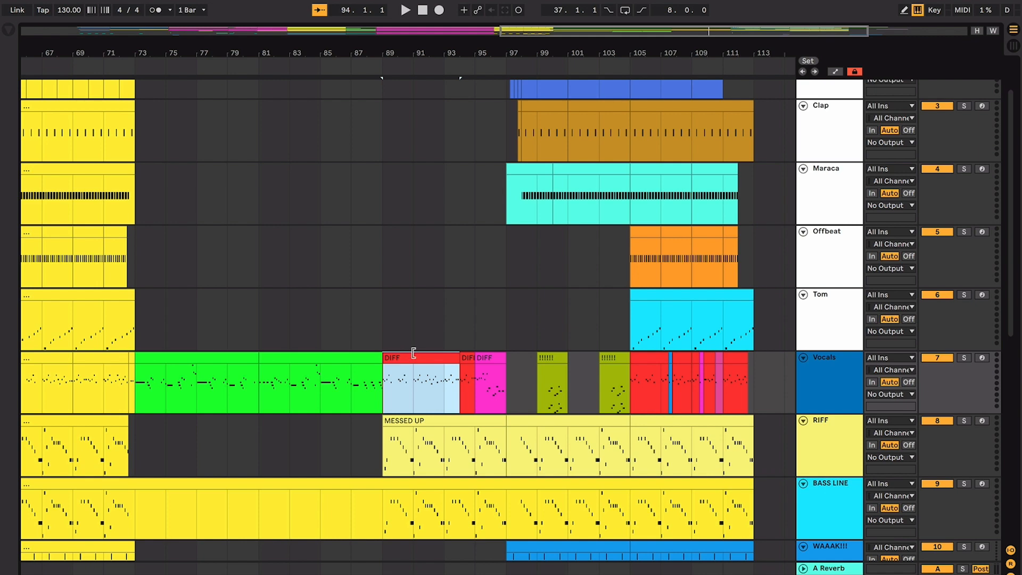
Play short excerpts of the pink vocals from bar 21 and the yellow vocals from bar 37 for comparison.
scroll(414, 353, "up", 3)
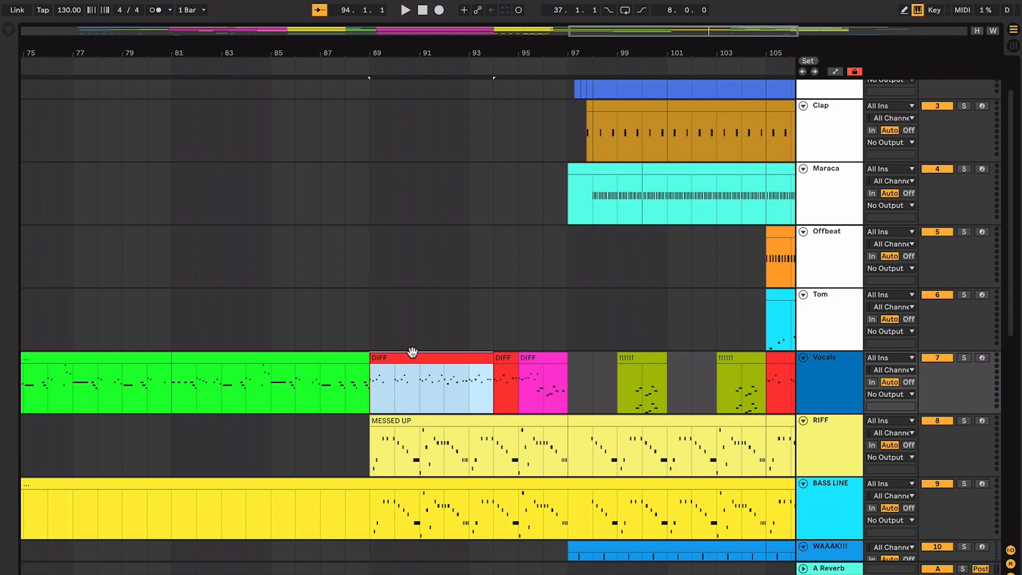
scroll(413, 353, "down", 6)
scroll(413, 354, "down", 1)
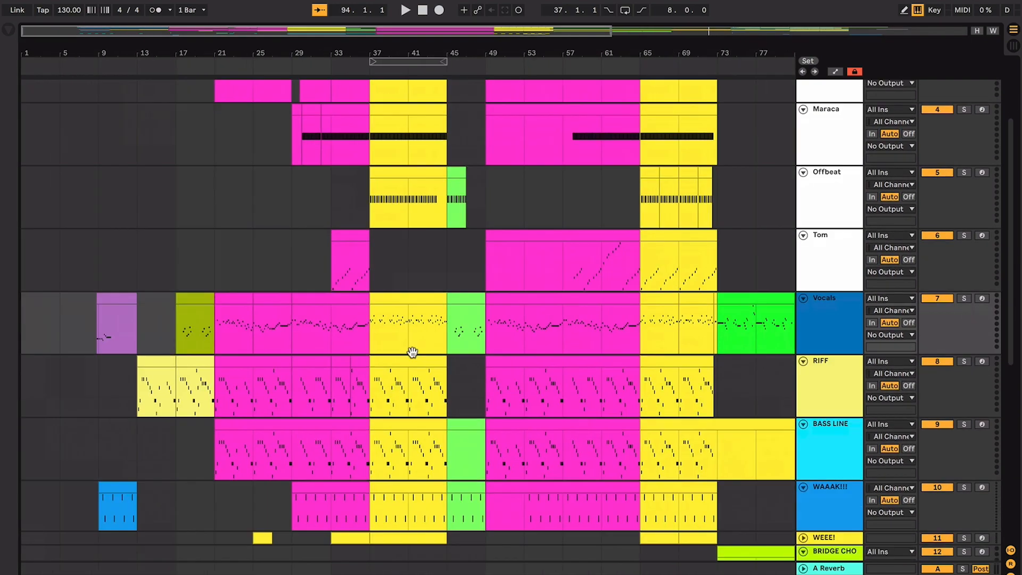
scroll(413, 356, "up", 1)
left_click(231, 303)
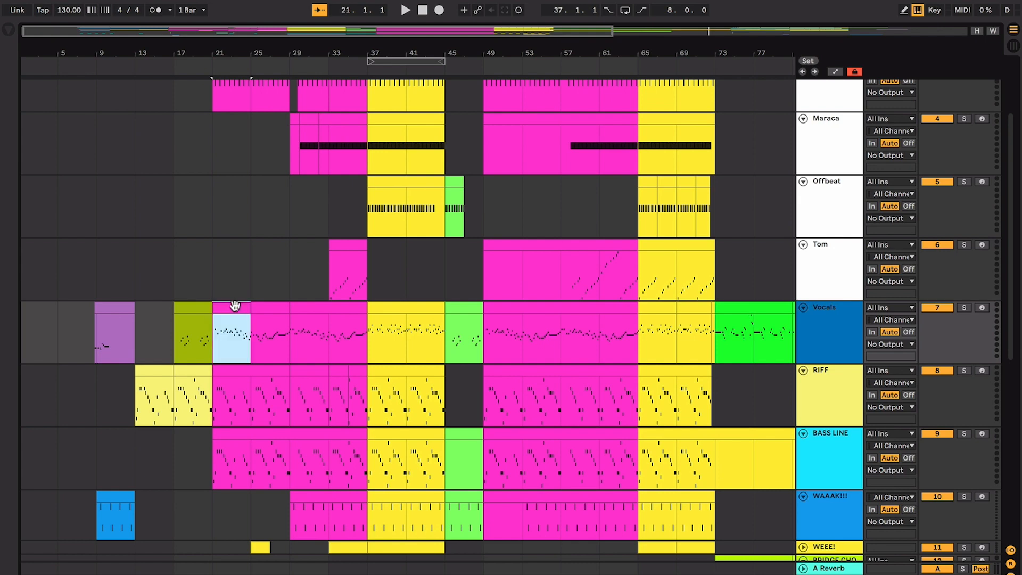
key("space")
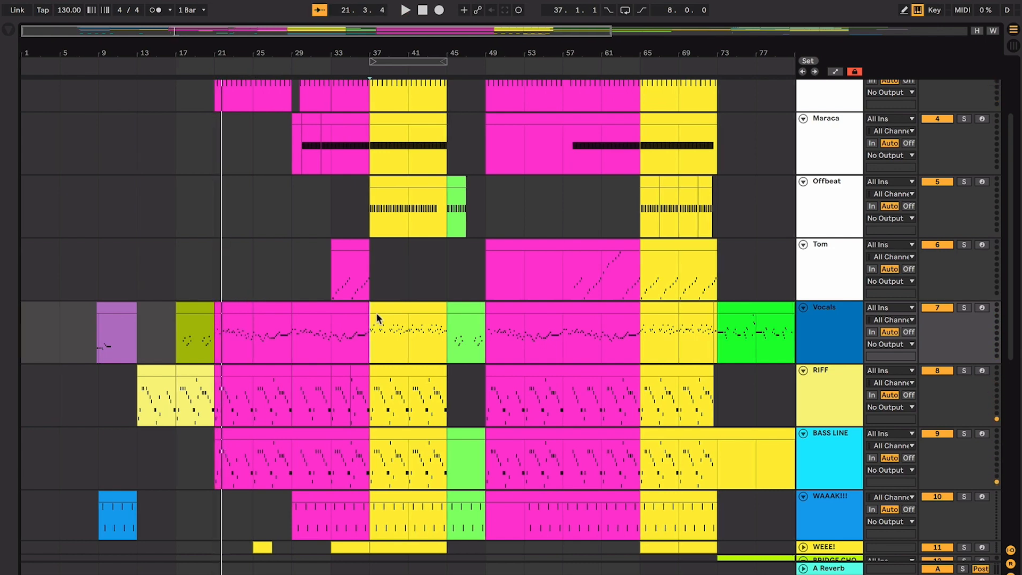
left_click(377, 318)
key("space")
Select the red DIFF vocal clip at bar 89 and examine its notes up close.
scroll(459, 305, "right", 8)
left_click(535, 309)
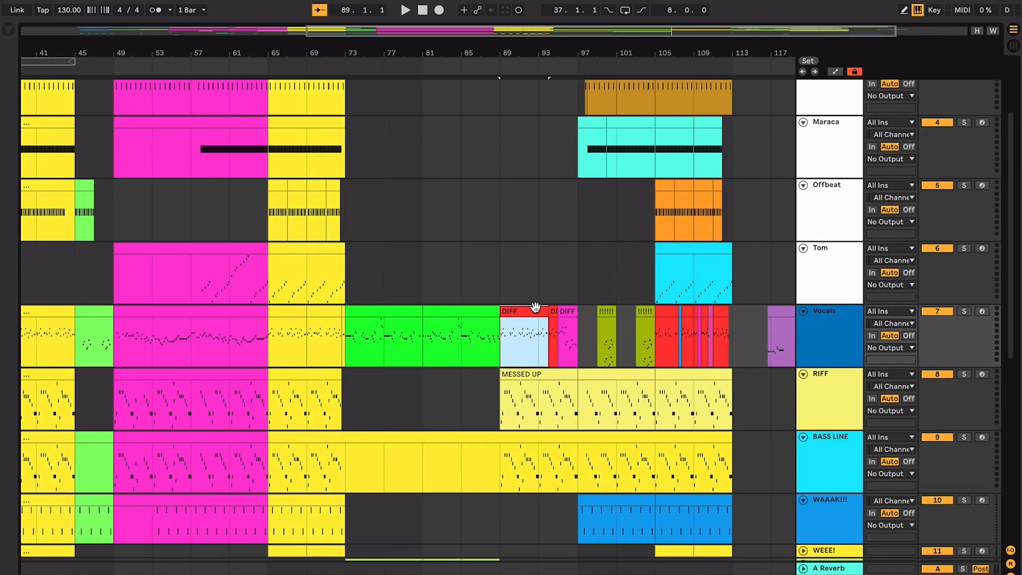
key("z")
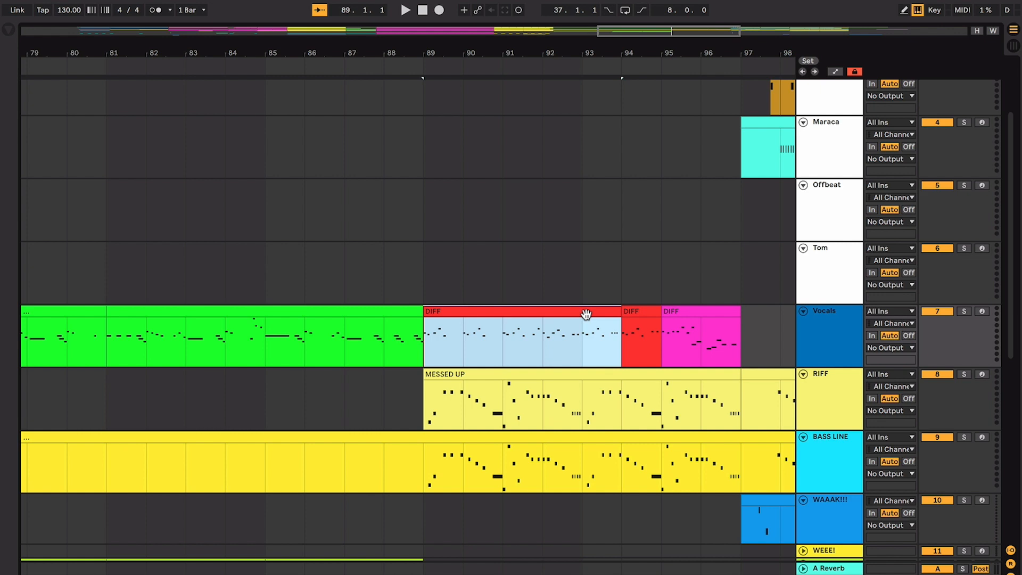
left_click(554, 328)
key("x")
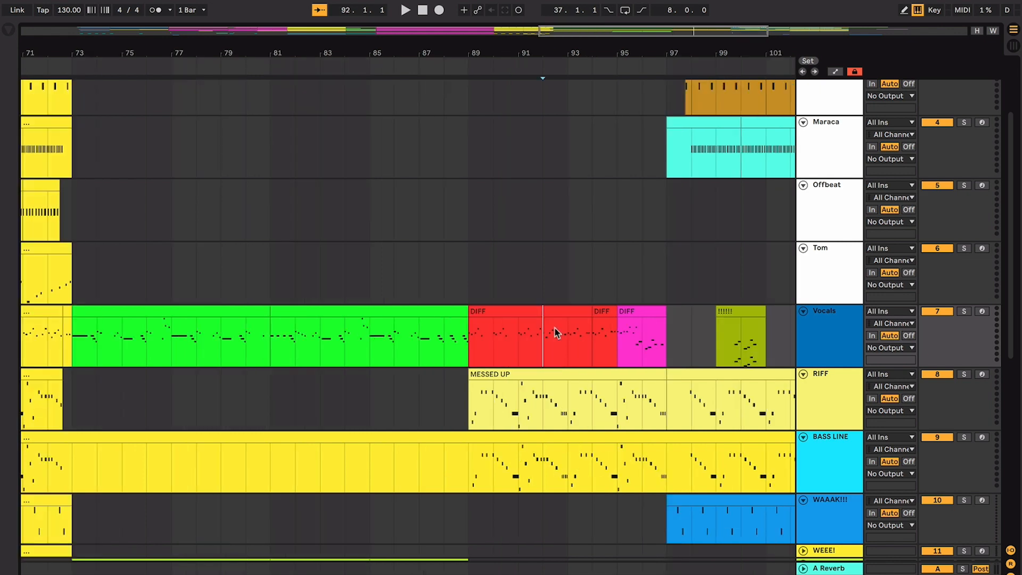
Examine the red DIFF vocal clip again, and place the insertion point at bar 94 where the second DIFF clip starts.
left_click(550, 310)
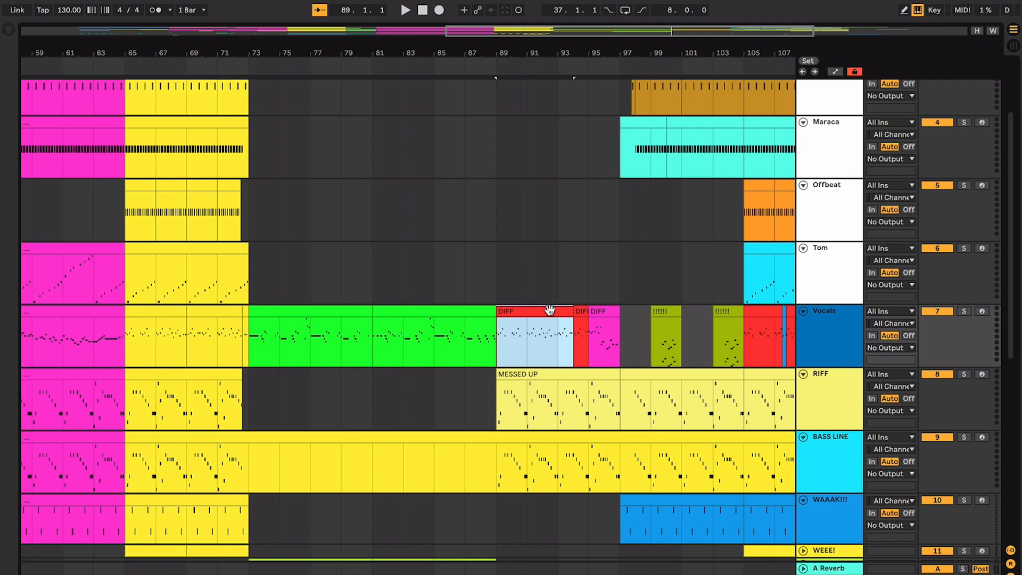
key("z")
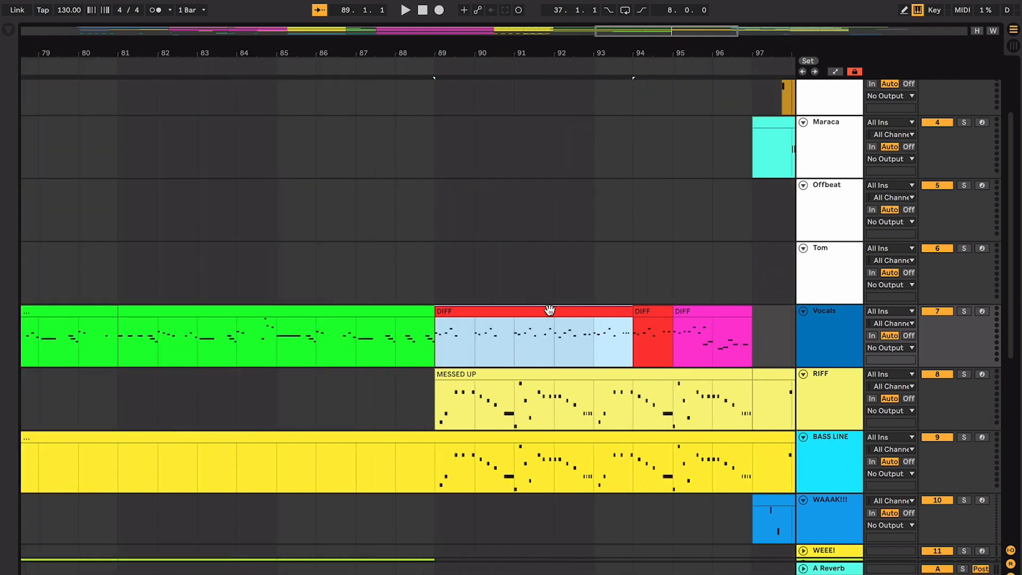
left_click(550, 321)
scroll(555, 343, "right", 3)
scroll(554, 343, "down", 1)
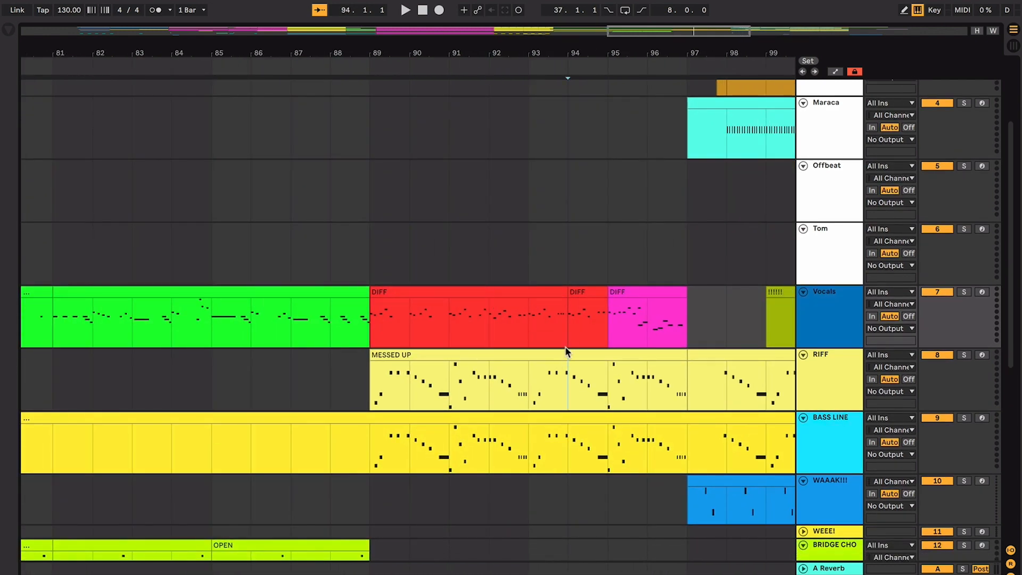
left_click(572, 336)
scroll(572, 335, "right", 2)
scroll(572, 336, "up", 1)
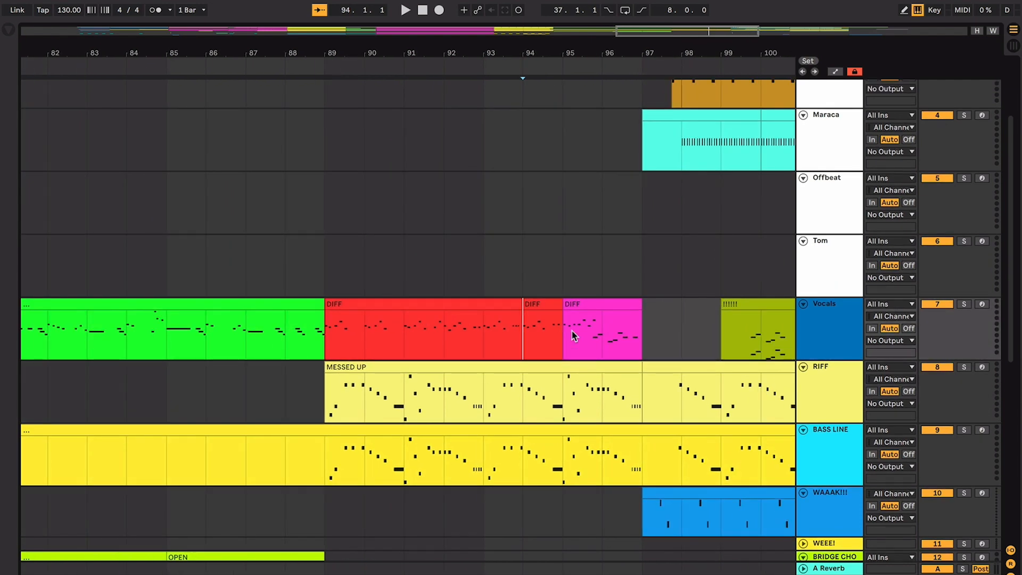
Play the arrangement from bar 94 through the pink DIFF vocal clip into the drum section starting at bar 97.
key("space")
scroll(572, 335, "right", 4)
scroll(572, 335, "down", 5)
scroll(572, 336, "up", 8)
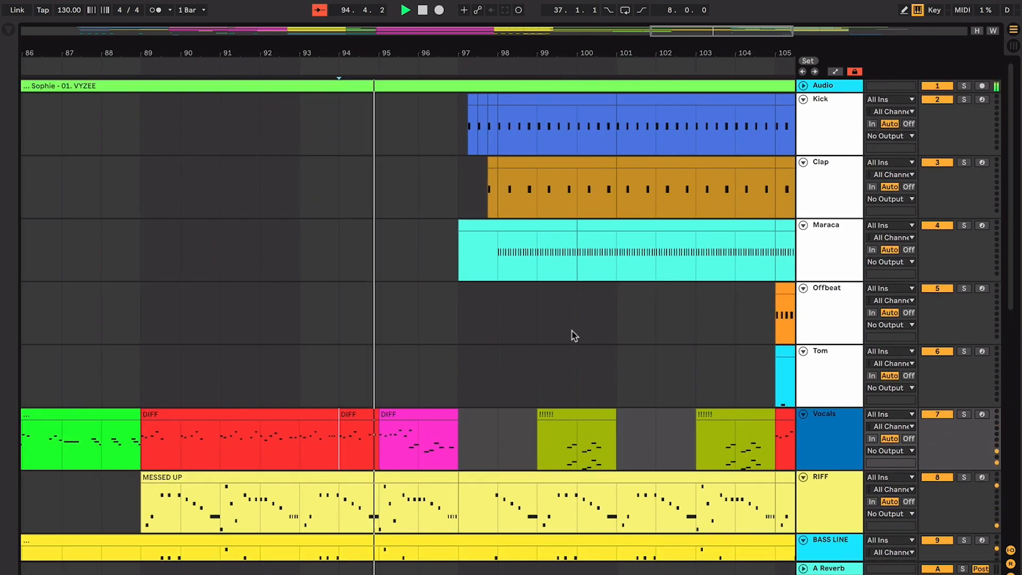
scroll(574, 335, "left", 1)
scroll(575, 335, "right", 2)
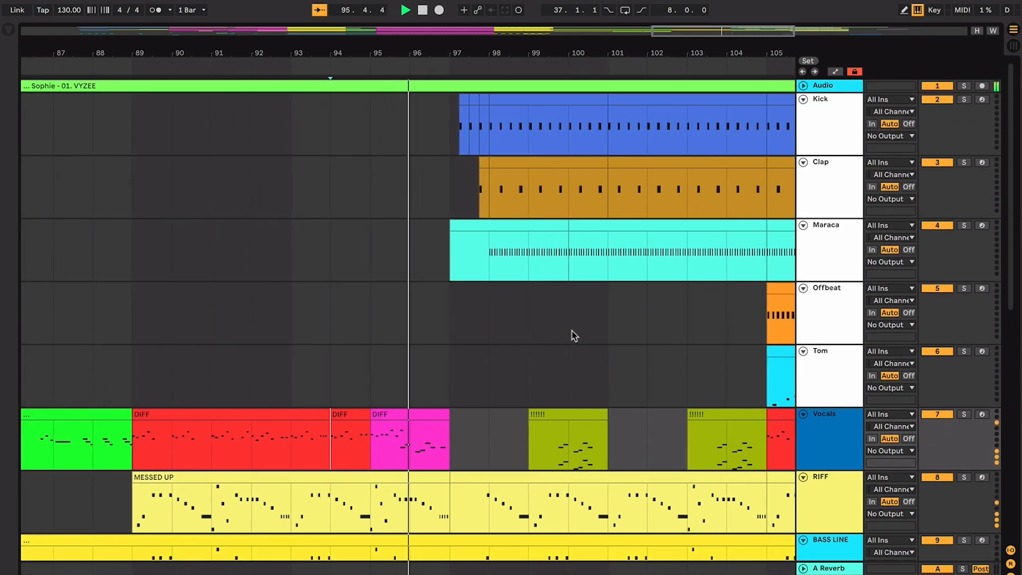
scroll(574, 335, "down", 5)
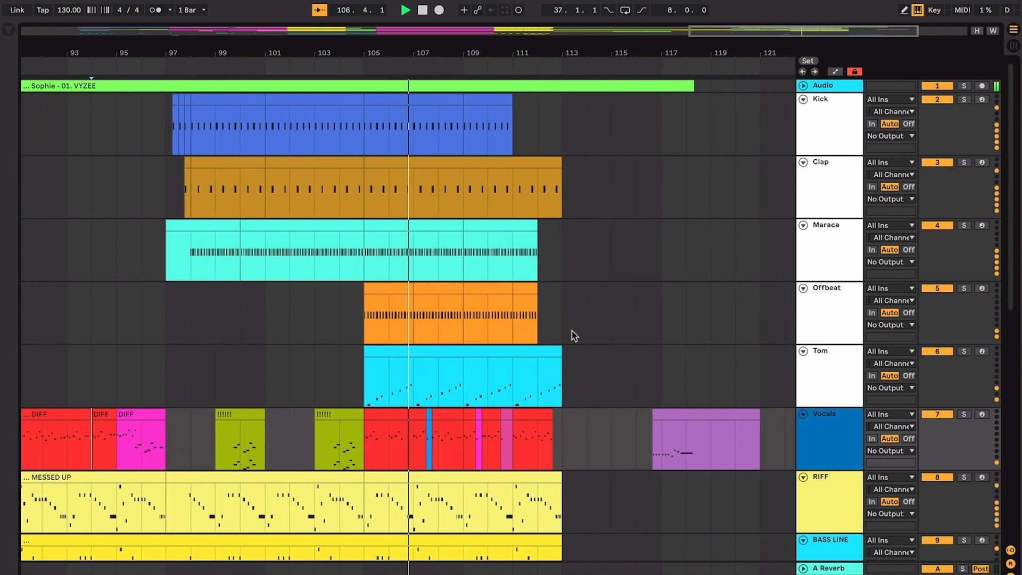
Follow playback to the end of the arrangement, and stop it within the final purple vocal clip.
key("plus")
key("plus")
key("plus")
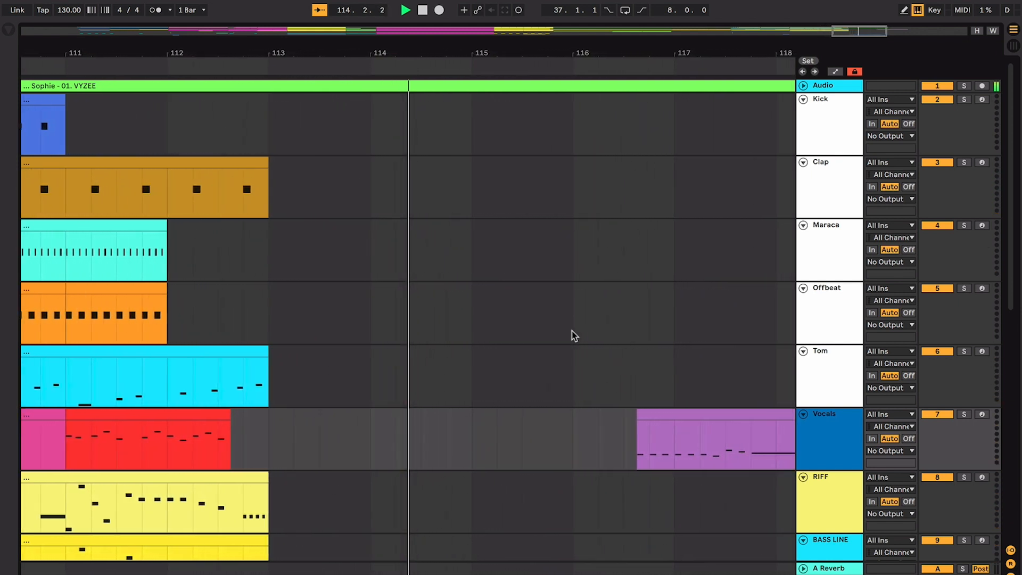
key("minus")
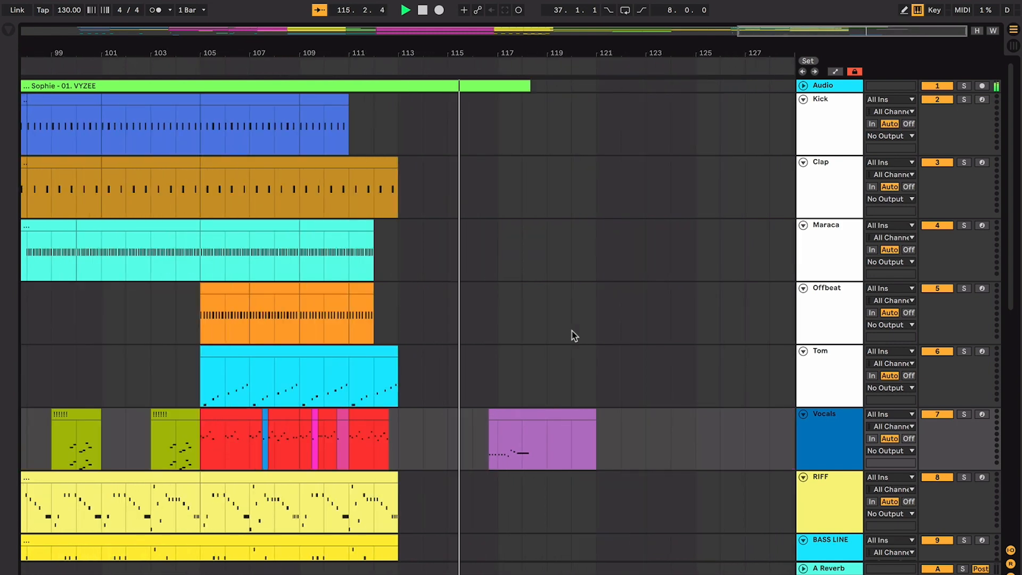
scroll(575, 336, "down", 6)
scroll(574, 336, "up", 3)
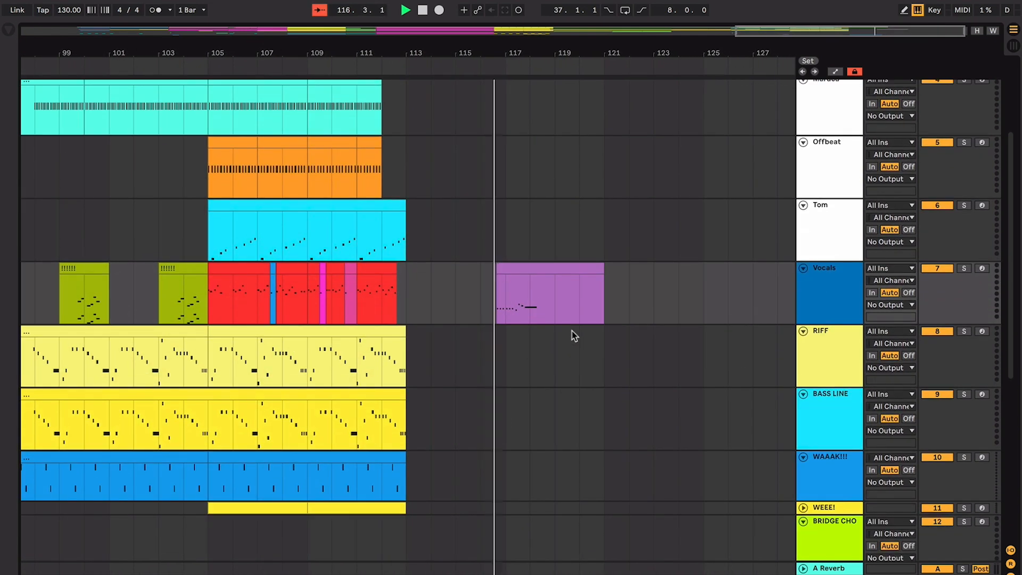
left_click(554, 277)
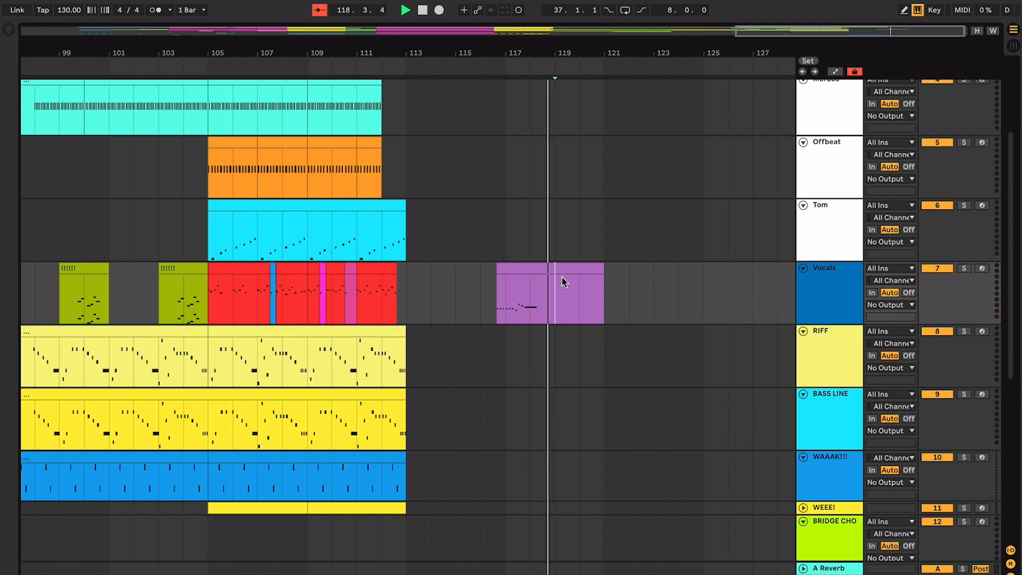
key("space")
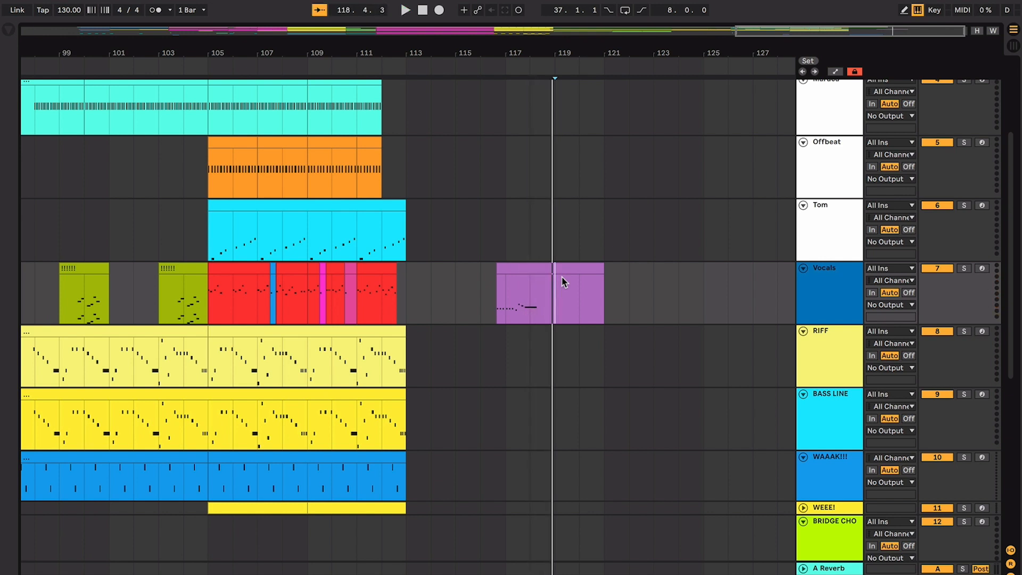
Select the closing purple vocal clip and a red vocal clip around bar 108 to examine the ending's vocals.
left_click(528, 269)
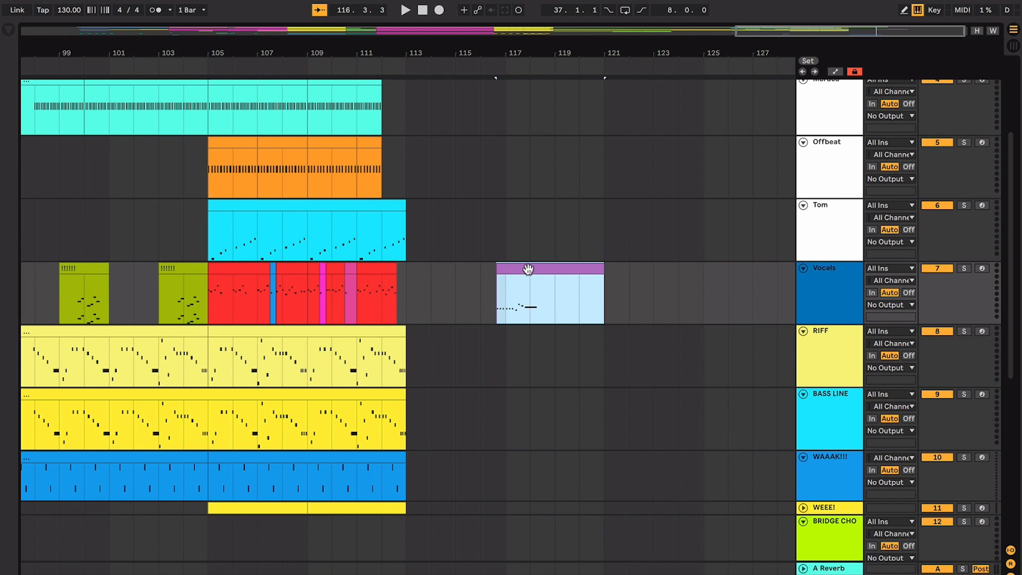
scroll(528, 271, "left", 2)
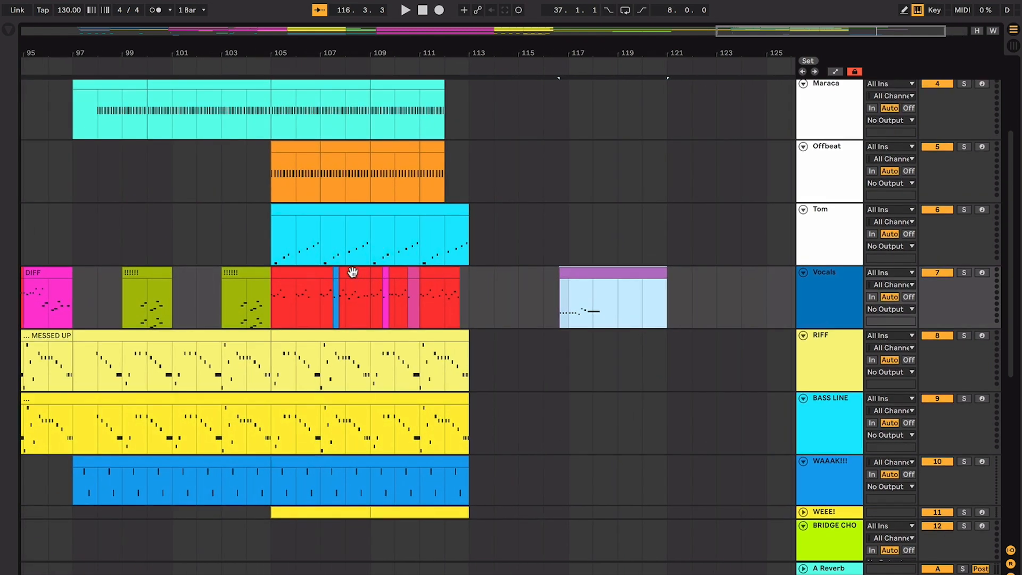
left_click(351, 272)
scroll(351, 272, "up", 5)
scroll(351, 272, "down", 6)
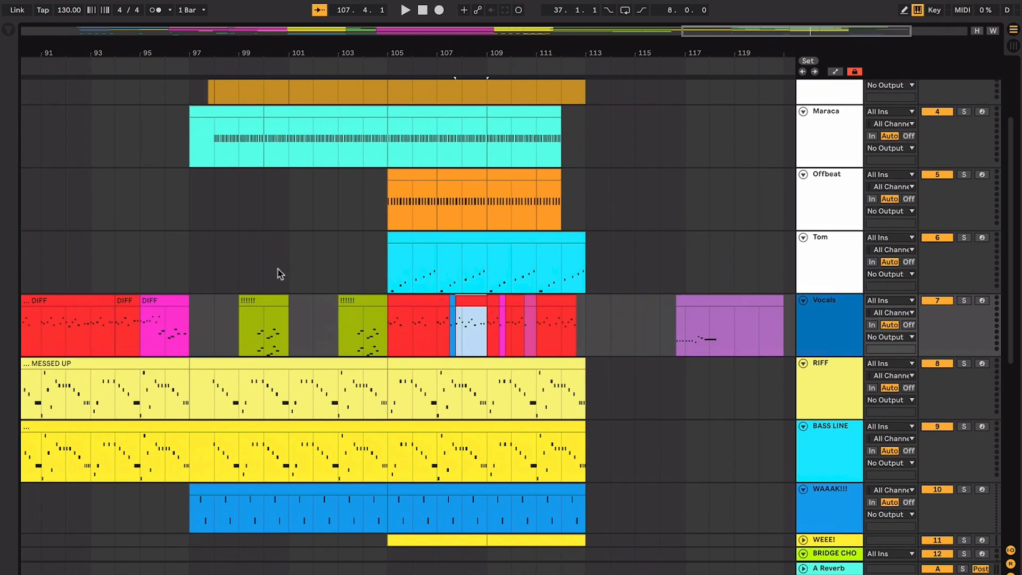
Mark bars 89 to 97 on the Tom track to delimit the section without drums.
left_click(189, 250)
scroll(162, 264, "left", 5)
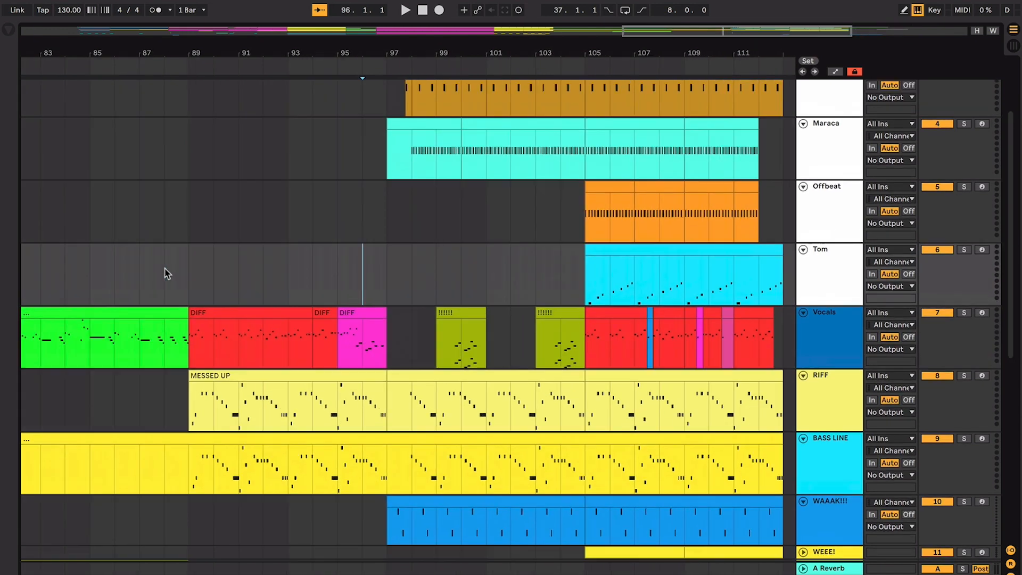
left_click_drag(164, 275, 256, 272)
left_click_drag(252, 278, 432, 288)
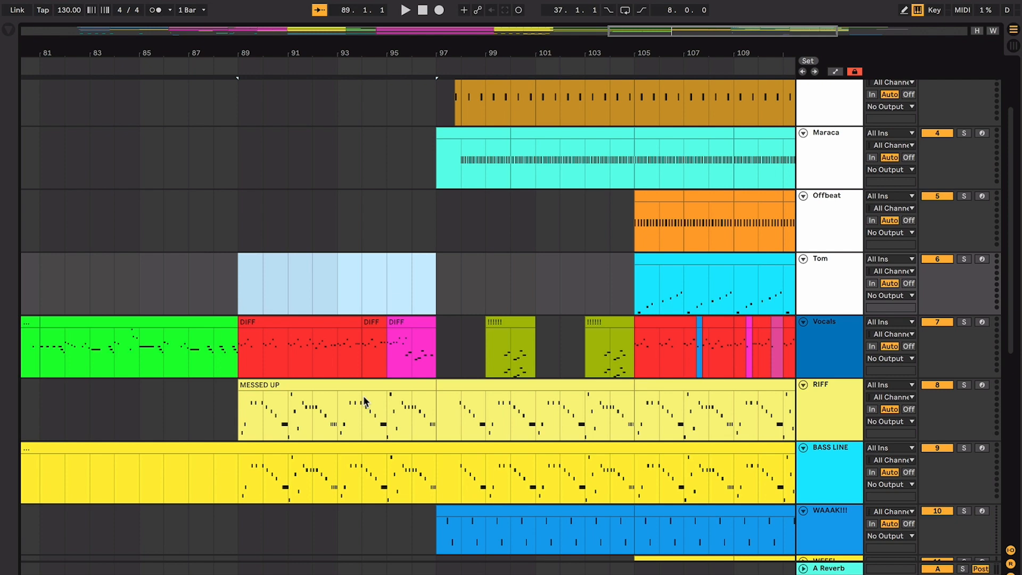
Play the start of the final drum section from bar 97, and stop playback in bar 98.
left_click(436, 268)
key("space")
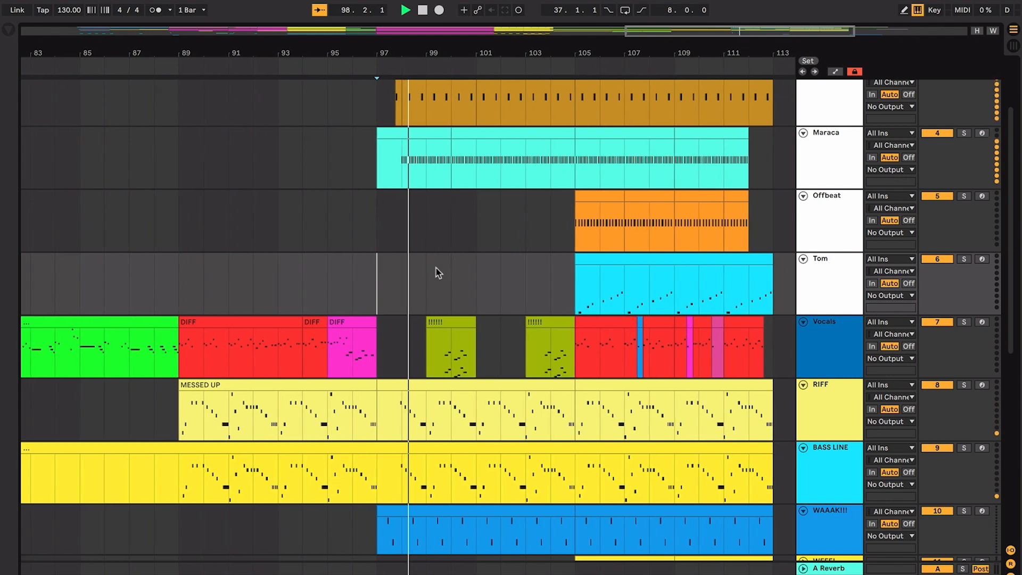
key("space")
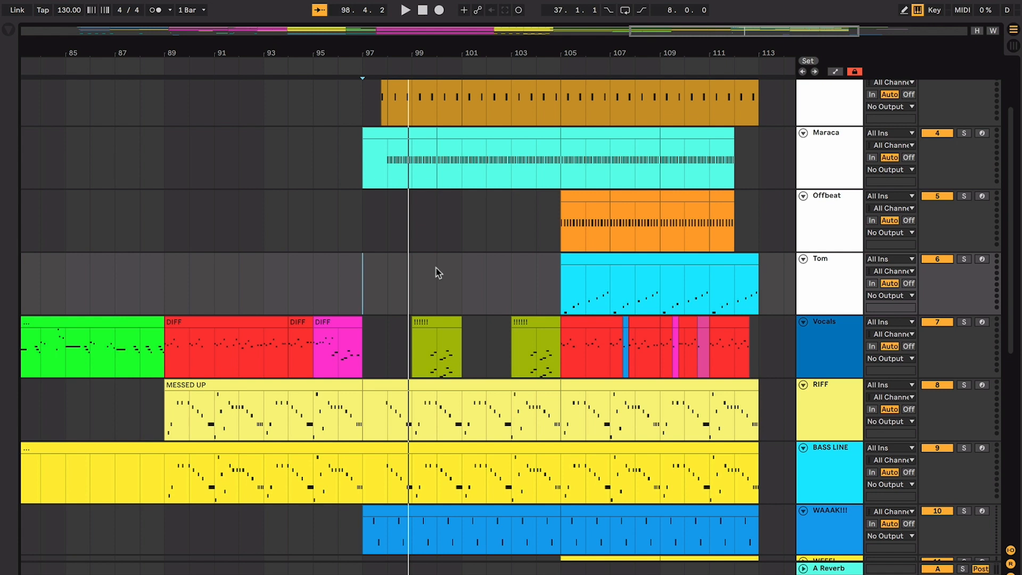
Mark bar 105 on the Offbeat track and select the Tom clip starting there to examine the layers that join the final section.
scroll(436, 267, "right", 4)
scroll(437, 267, "down", 1)
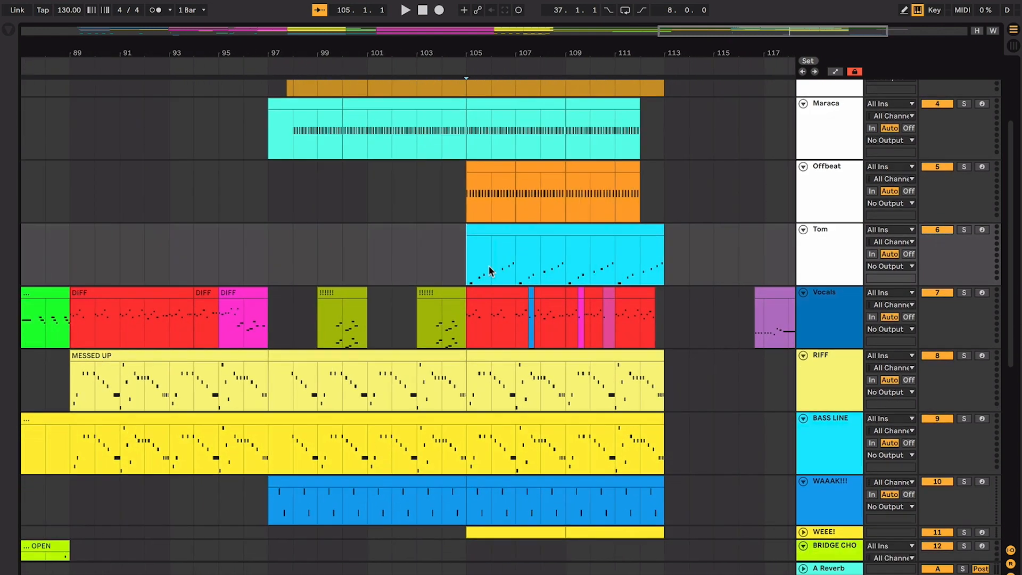
left_click(496, 195)
left_click(547, 235)
scroll(545, 229, "right", 4)
scroll(545, 229, "down", 2)
key("plus")
key("plus")
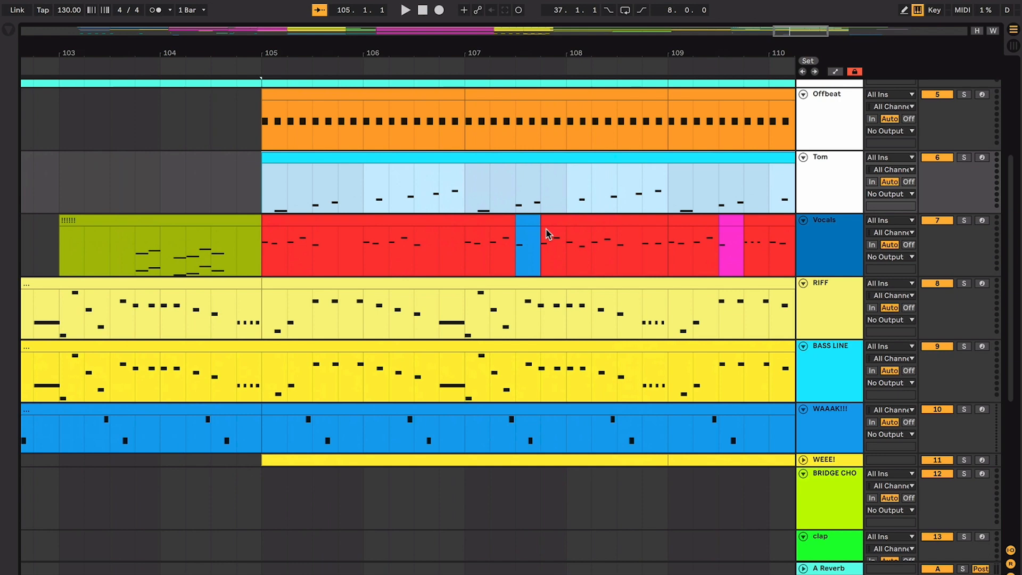
Pick out the magenta clip at bar 109 and the pink clip at bar 110 within the final red vocals.
left_click(510, 235)
scroll(554, 229, "right", 4)
scroll(554, 228, "down", 1)
left_click(611, 209)
scroll(611, 209, "right", 2)
scroll(611, 209, "down", 1)
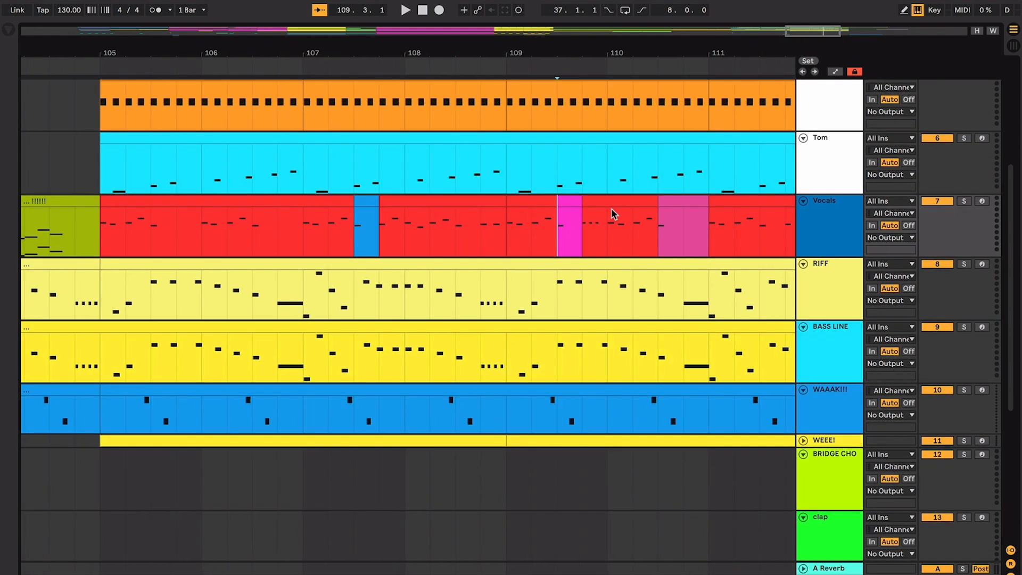
left_click(691, 210)
Compare the blue, magenta and pink variation clips inserted into the red vocals between bars 107 and 111.
left_click(304, 232)
left_click(365, 201)
left_click(571, 201)
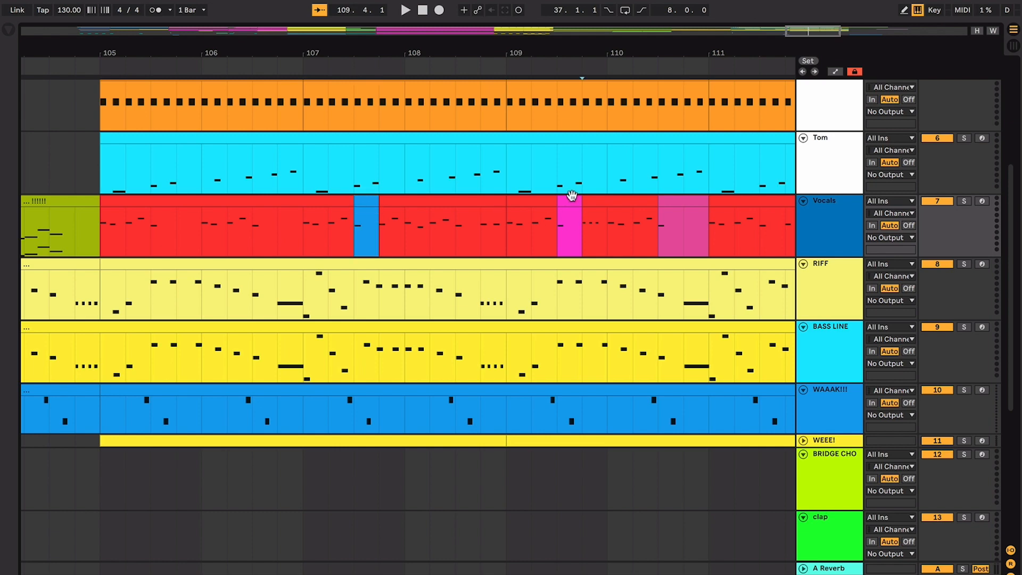
left_click(694, 200)
Play the final red vocals through the magenta and pink variation clips, and stop playback near the end of bar 110.
left_click(329, 229)
key("space")
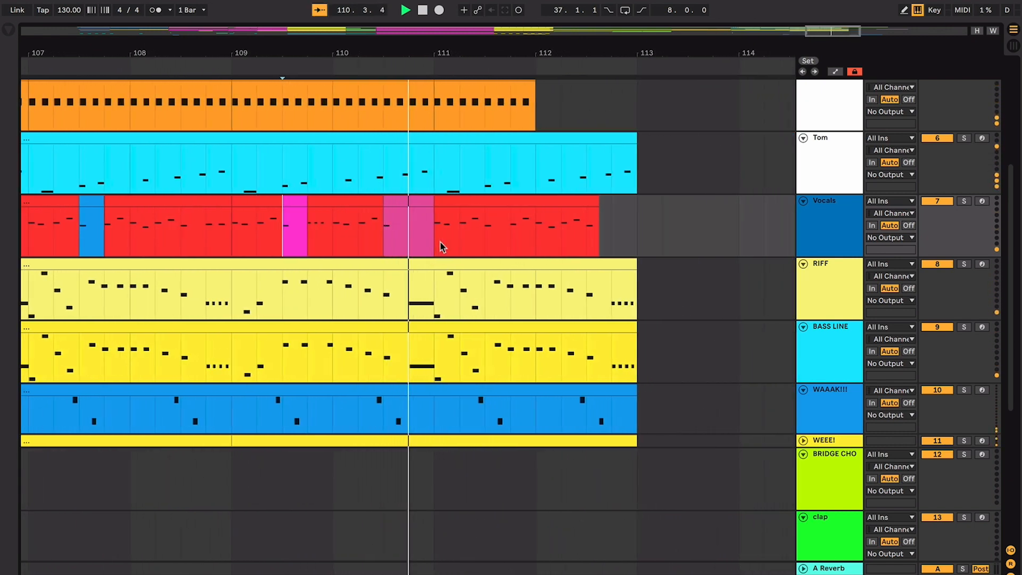
key("space")
Turn on automation mode and mark the first beat of the pink vocal clip in bar 110.
left_click(353, 242)
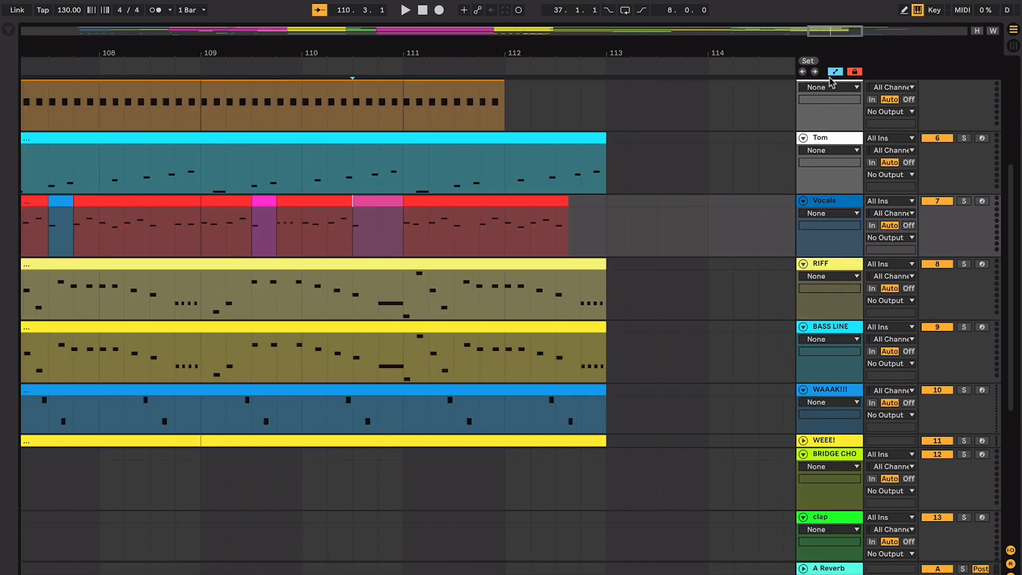
left_click(834, 72)
mouse_move(359, 232)
left_mouse_down()
mouse_move(354, 244)
mouse_move(373, 241)
left_mouse_up()
scroll(367, 231, "down", 5)
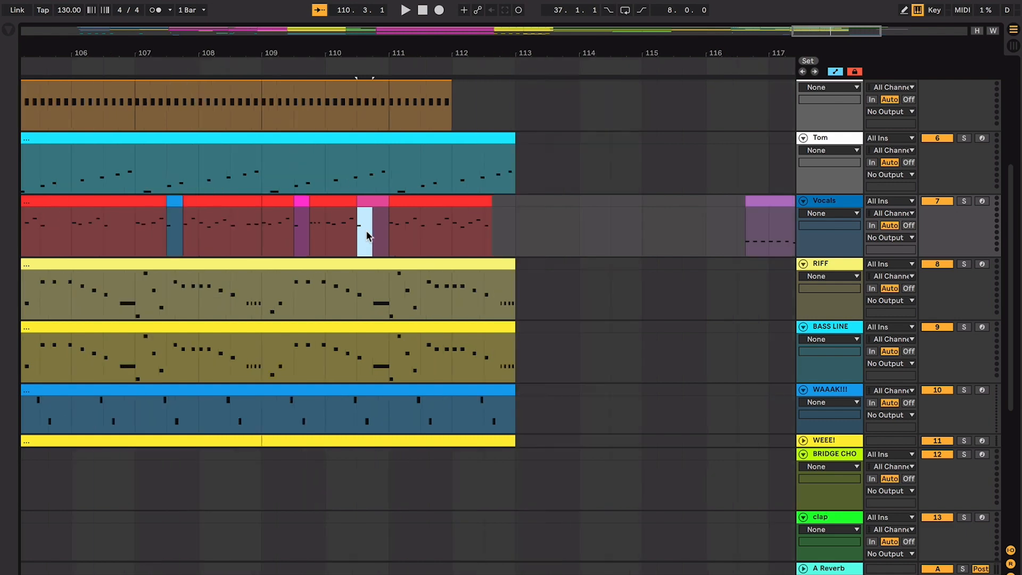
Mark bar 113 on the Offbeat and Clap tracks to examine where the drum layers end.
scroll(366, 231, "up", 4)
left_click(385, 233)
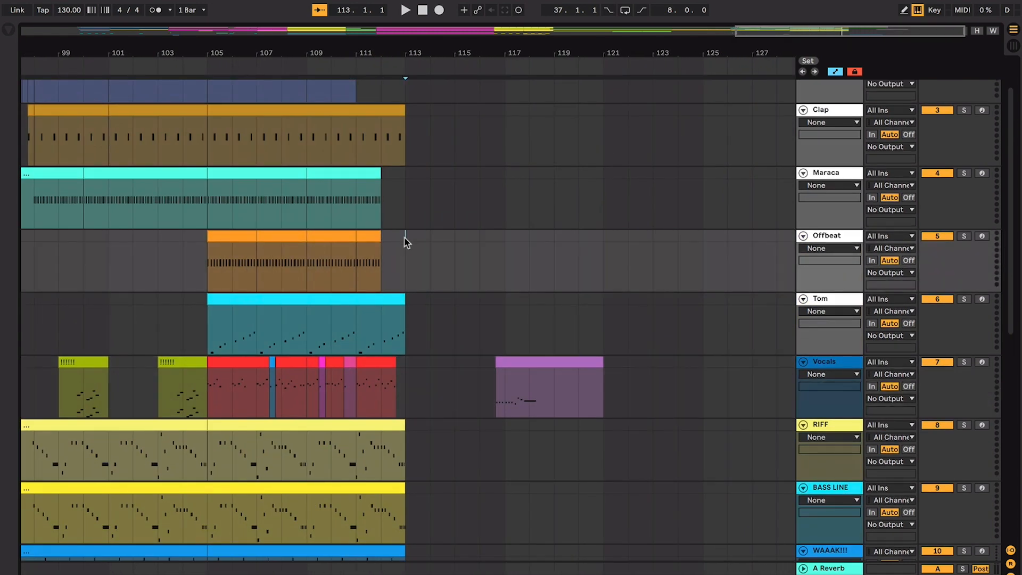
scroll(405, 238, "up", 2)
left_click(399, 191)
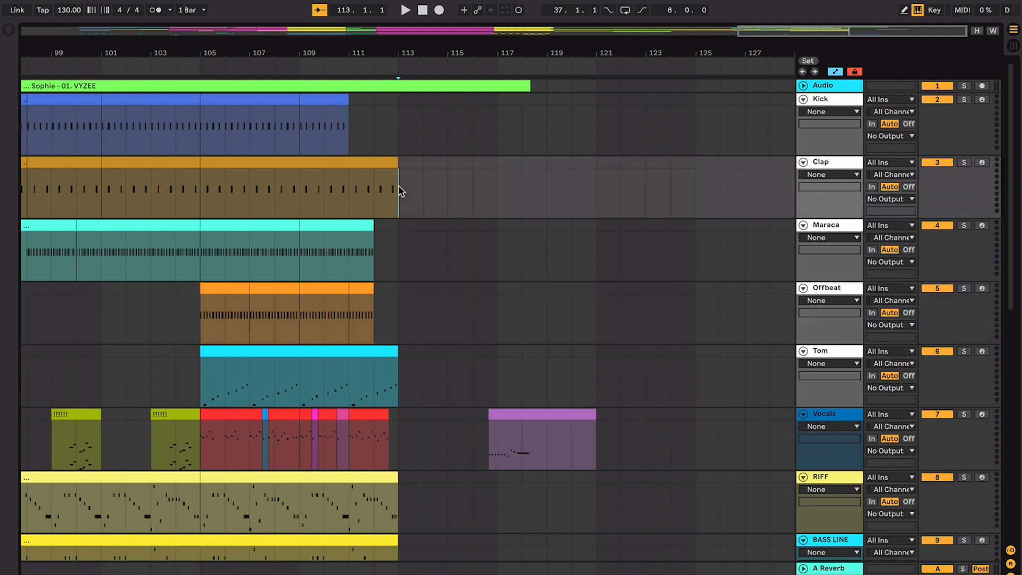
Insert an empty one-bar MIDI clip on the Kick track from bar 112 to 113, and remove it.
left_click_drag(399, 120, 376, 127)
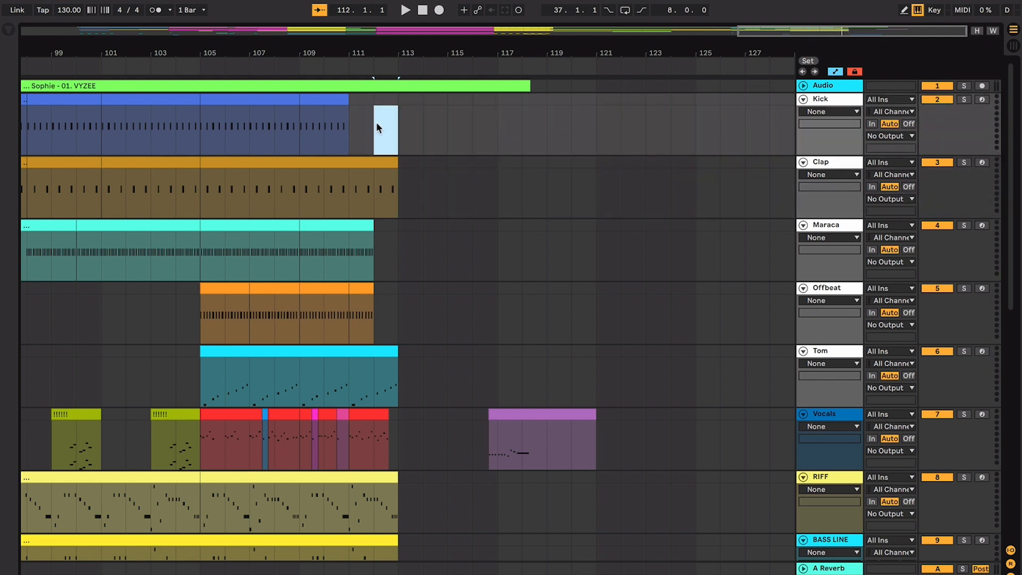
key("ctrl+shift+m")
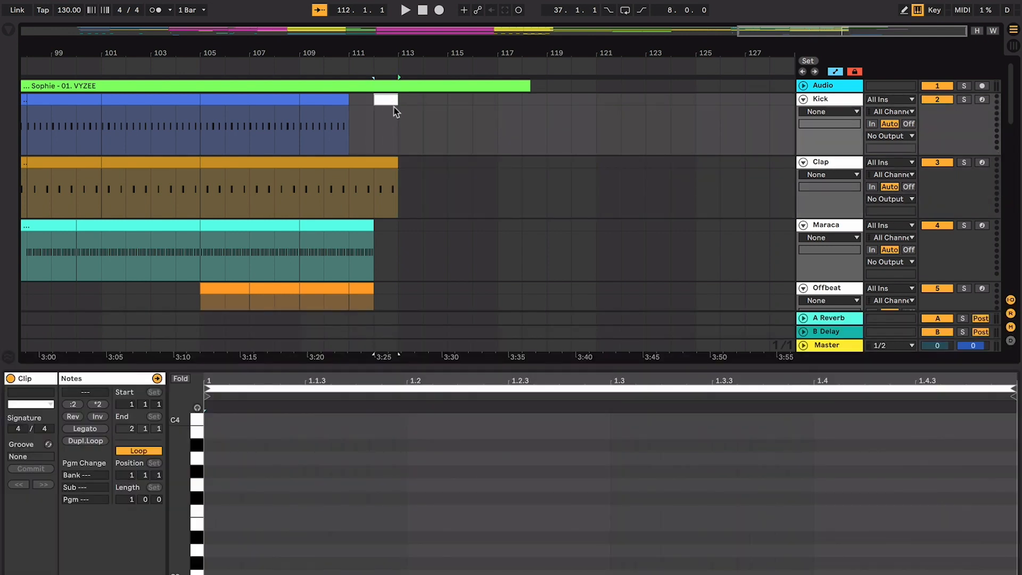
key("ctrl+alt+l")
left_click(395, 109)
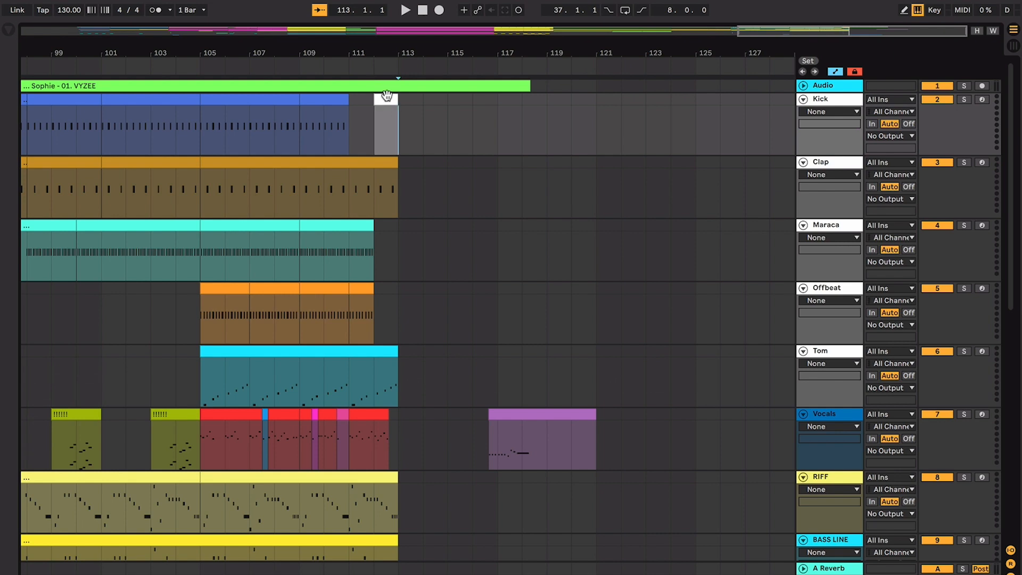
left_click(387, 97)
left_click_drag(389, 100, 254, 478)
Mark bar 105 on the BASS LINE track, where the second half of the final drum section begins.
left_click(254, 475)
scroll(255, 474, "left", 3)
left_click(304, 501)
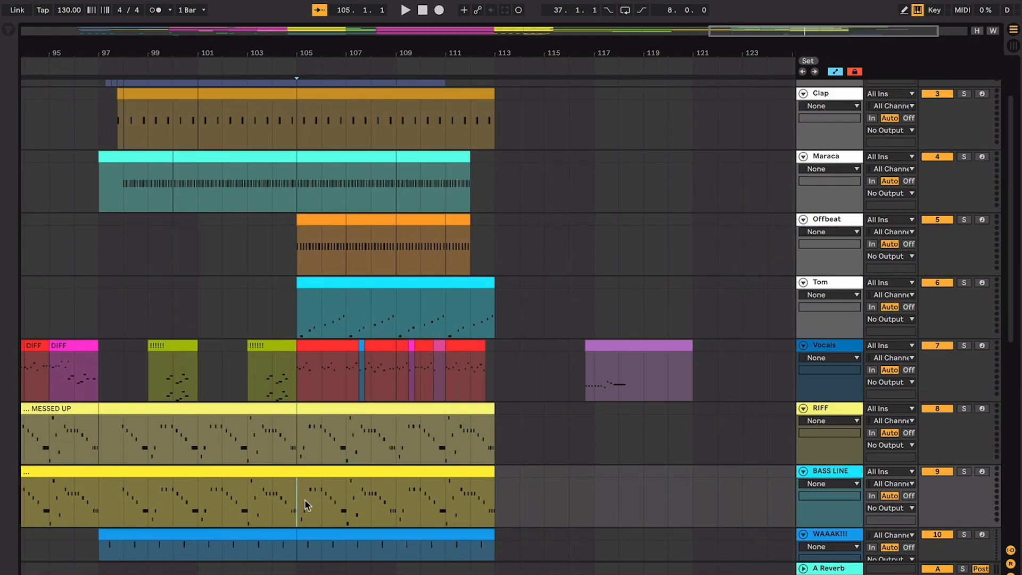
Collapse all tracks to show the whole arrangement compactly, and place the insert marker at bar 97 on the BRIDGE CHO track.
scroll(305, 502, "up", 2)
scroll(304, 501, "left", 5)
scroll(305, 502, "down", 10)
scroll(305, 502, "right", 5)
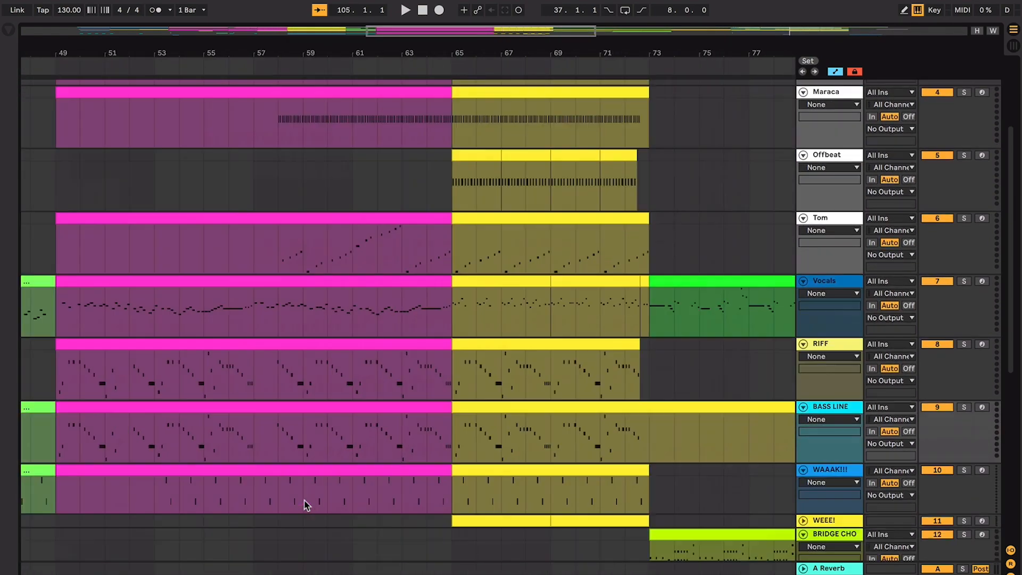
scroll(305, 504, "down", 5)
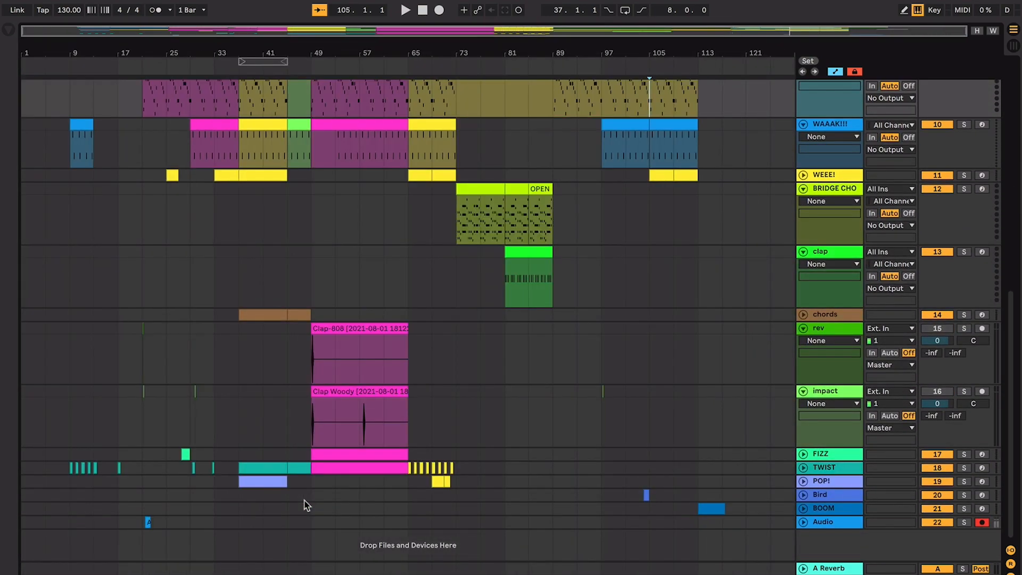
scroll(305, 505, "up", 10)
left_click(804, 343, "alt")
left_click(603, 231)
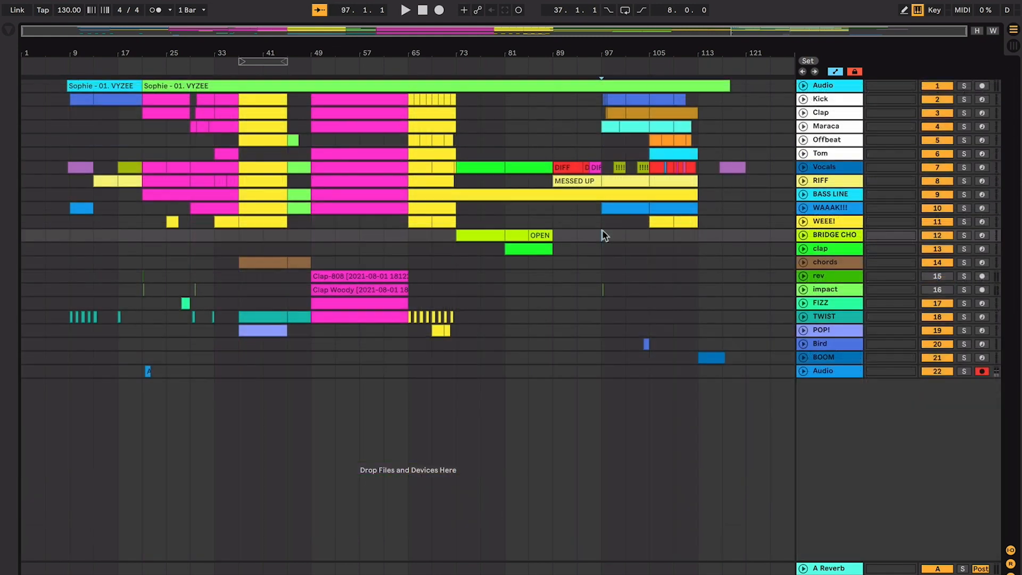